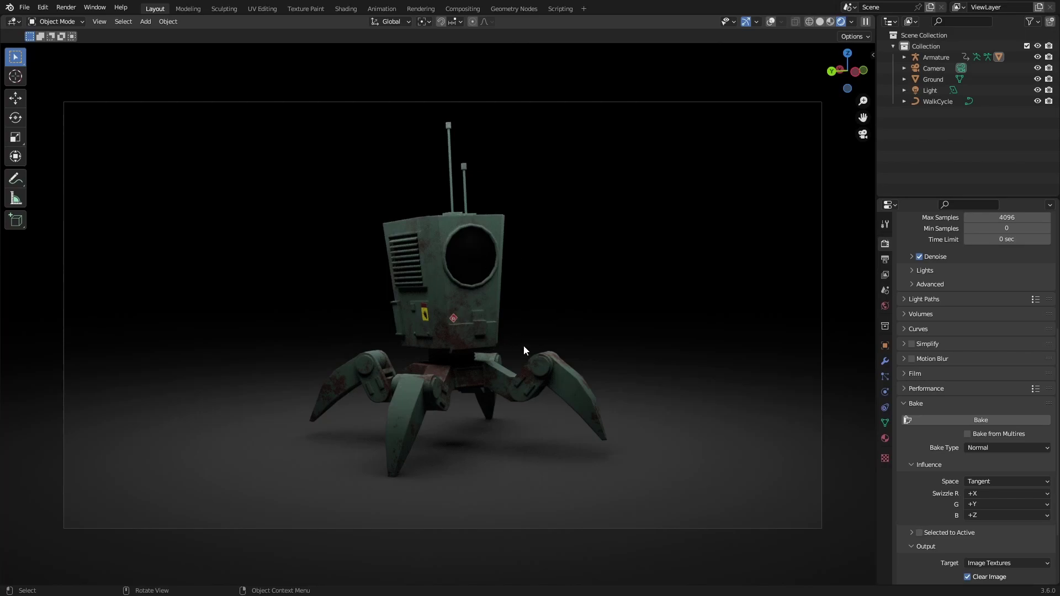
- Save the robot scene and start a new General file
key(ctrl+s)
click(25, 8)
click(24, 7)
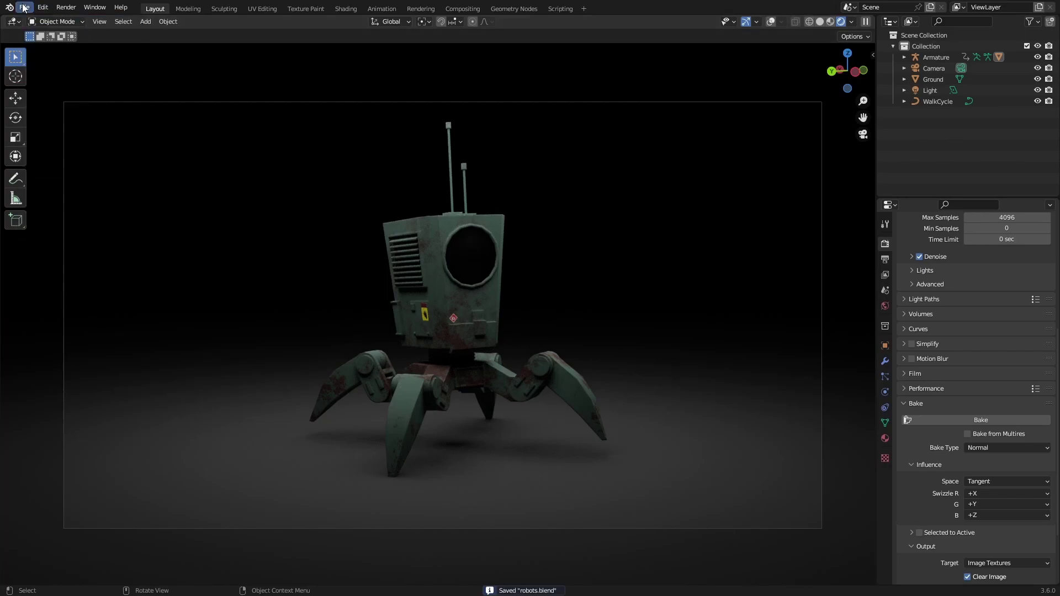
click(25, 7)
mouse_move(56, 19)
click(165, 19)
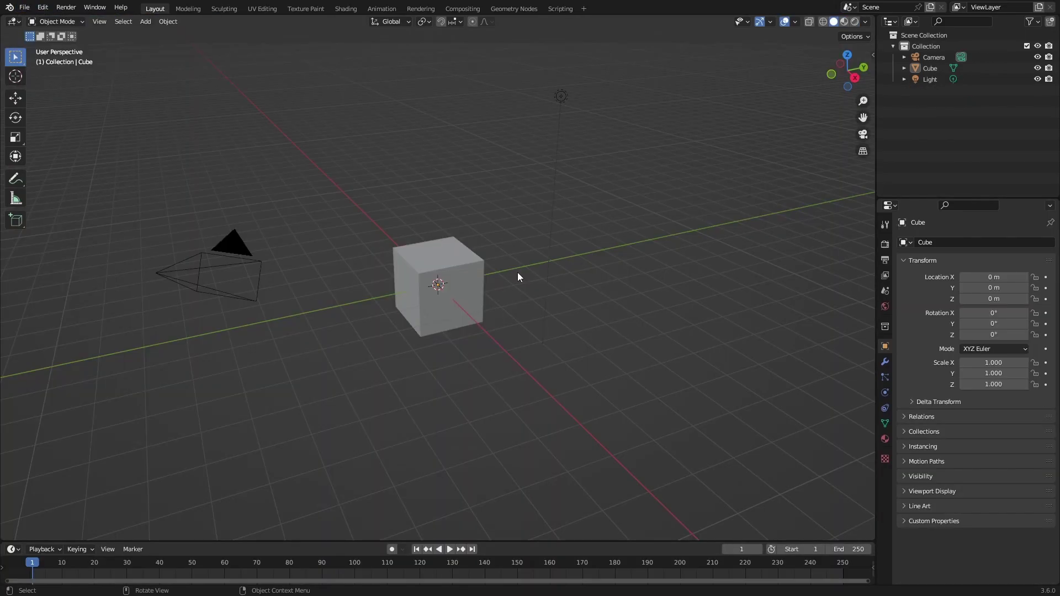
- Delete all the default objects from the scene and add a camera at the world origin
key(a)
key(Delete)
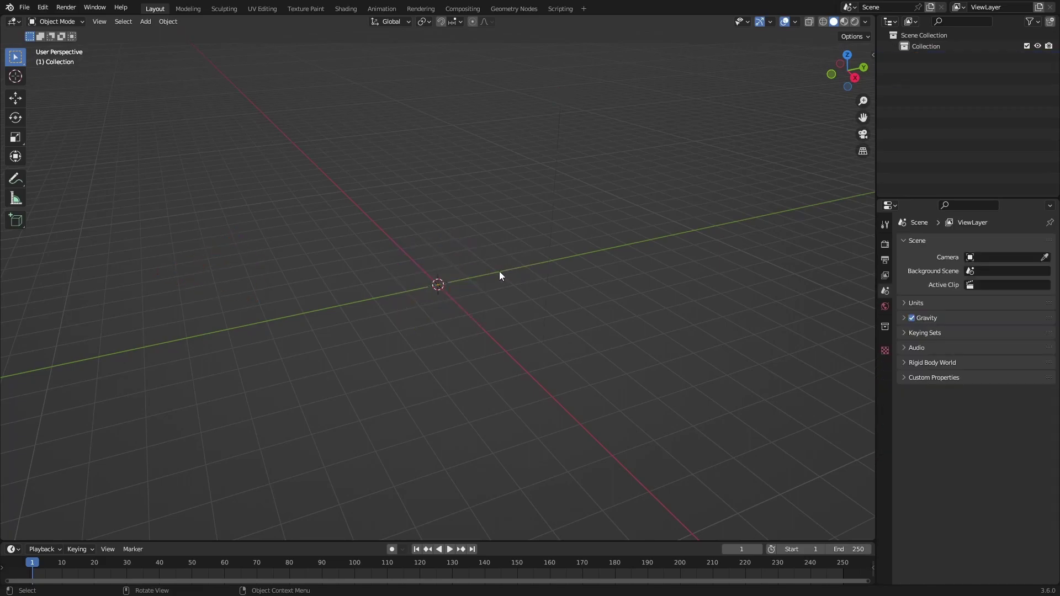
key(shift+a)
click(459, 434)
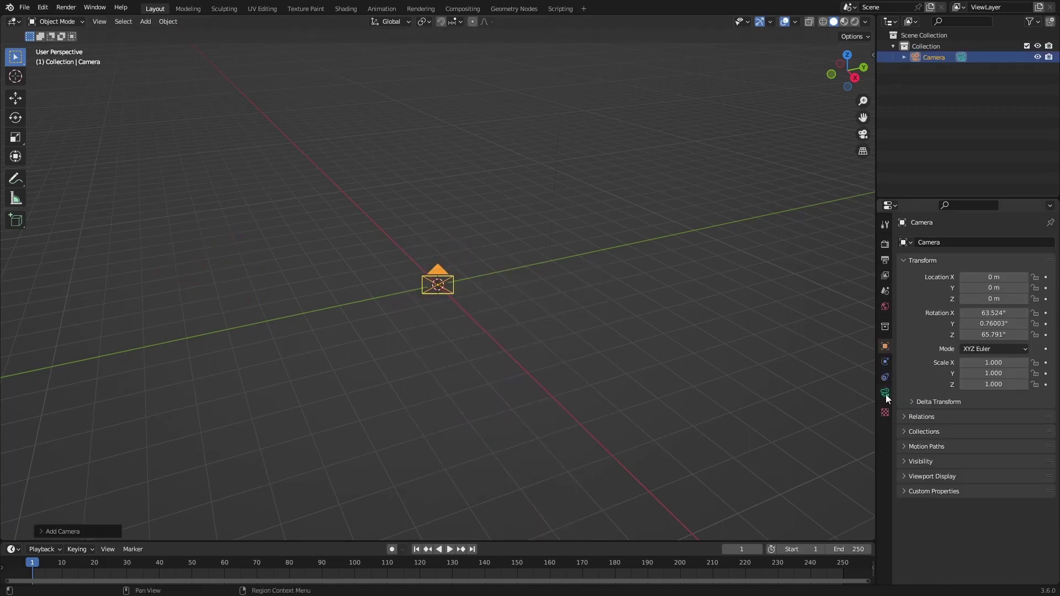
- Set the camera's X, Y and Z rotation to 0 so it points straight down
drag(994, 313, 994, 335)
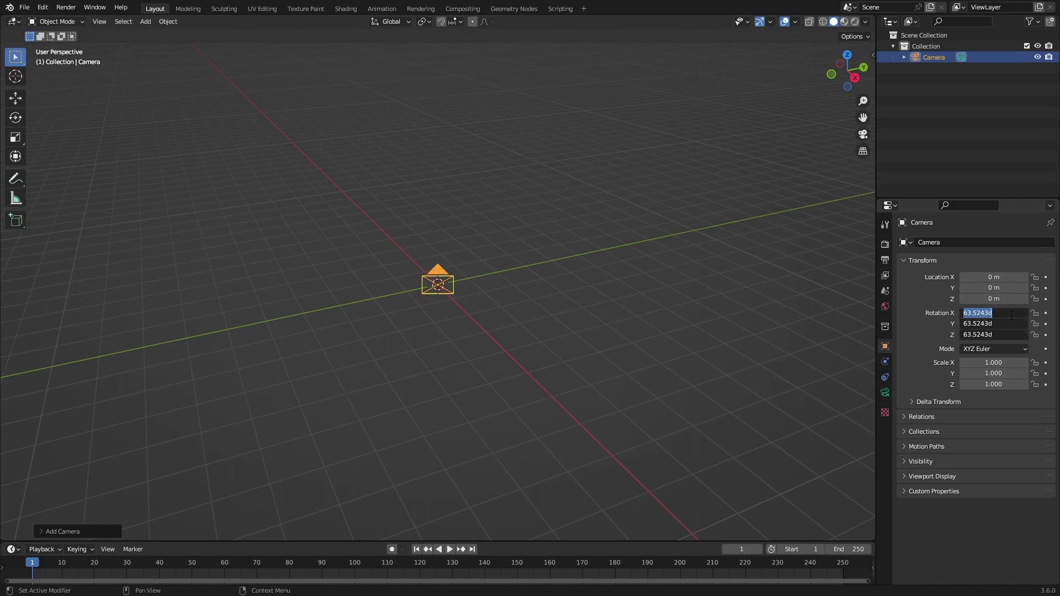
text(0)
key(Return)
- Make the camera's lens Orthographic and set its orthographic scale to 1
click(885, 392)
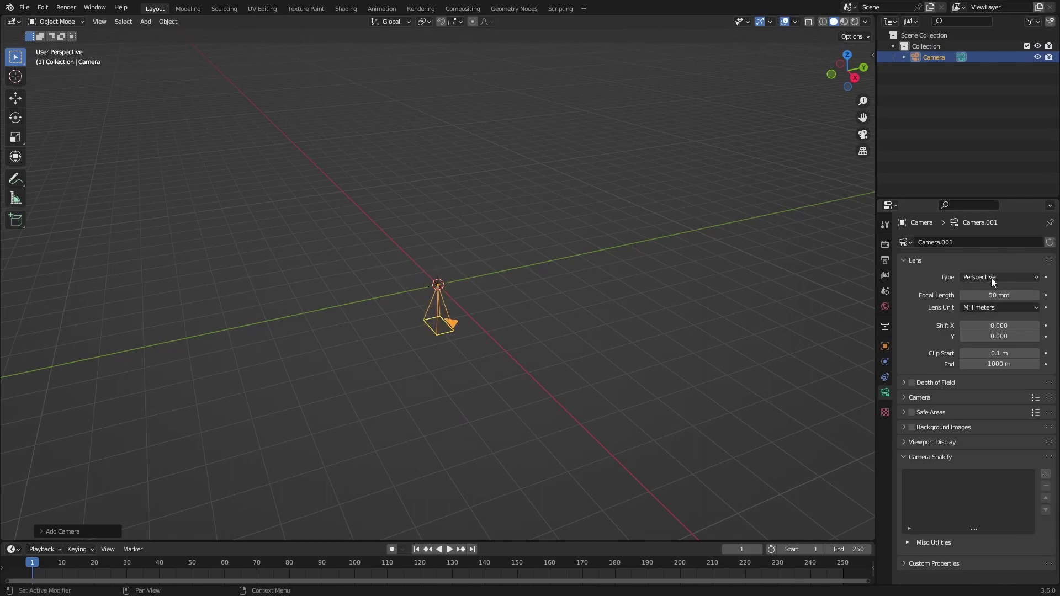
click(992, 279)
click(984, 307)
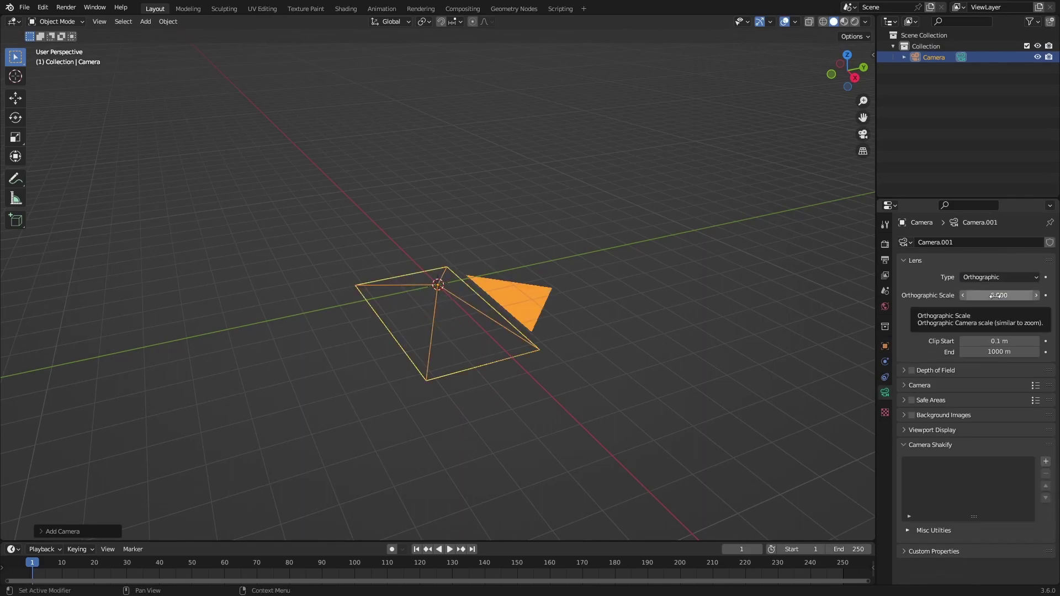
text(1)
key(Return)
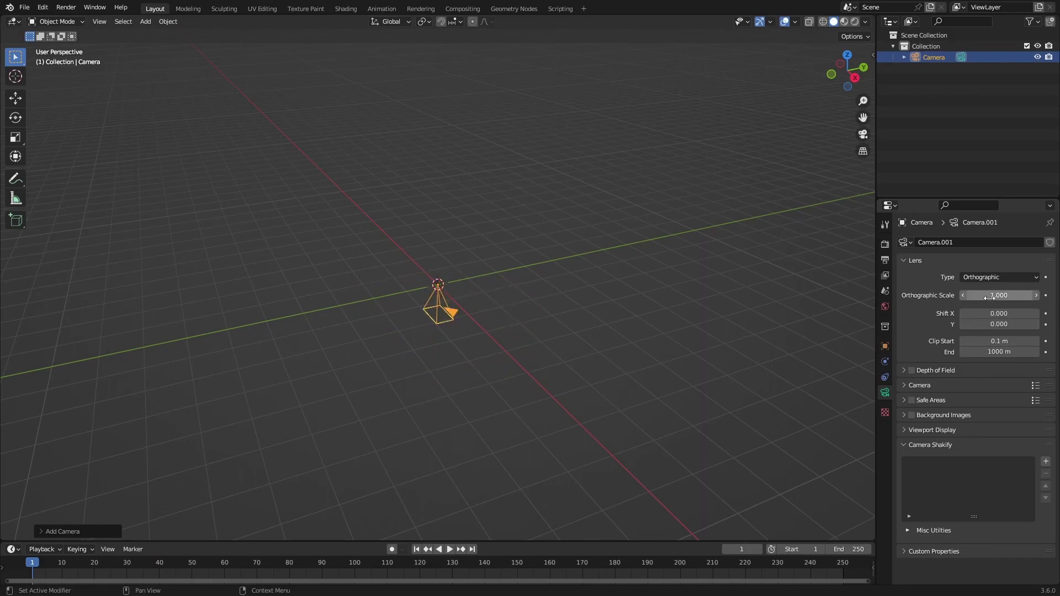
- Set the render output resolution to 1024 px in both X and Y
click(891, 245)
click(885, 259)
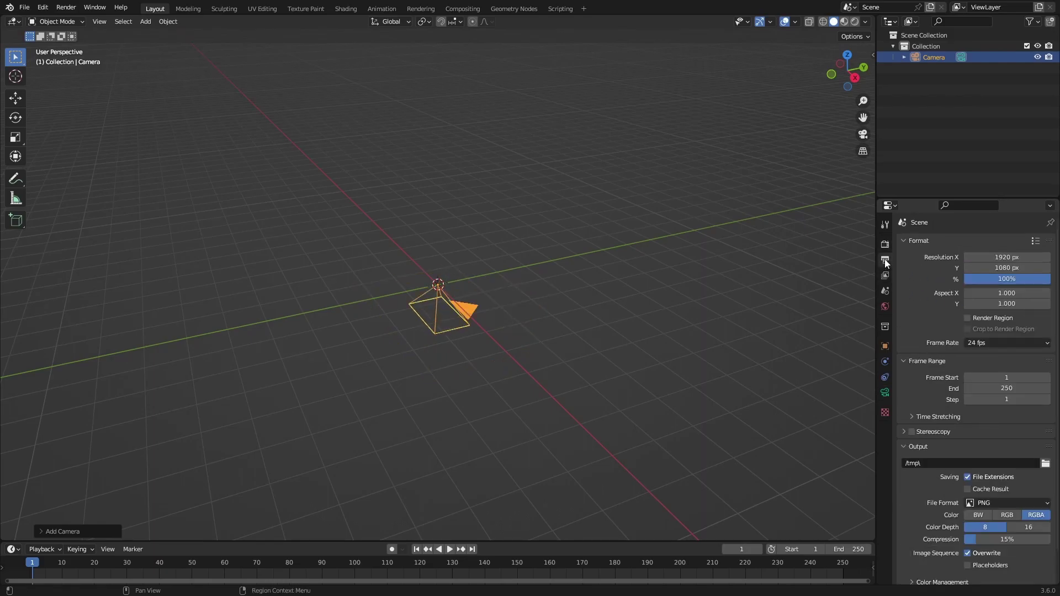
click(1010, 257)
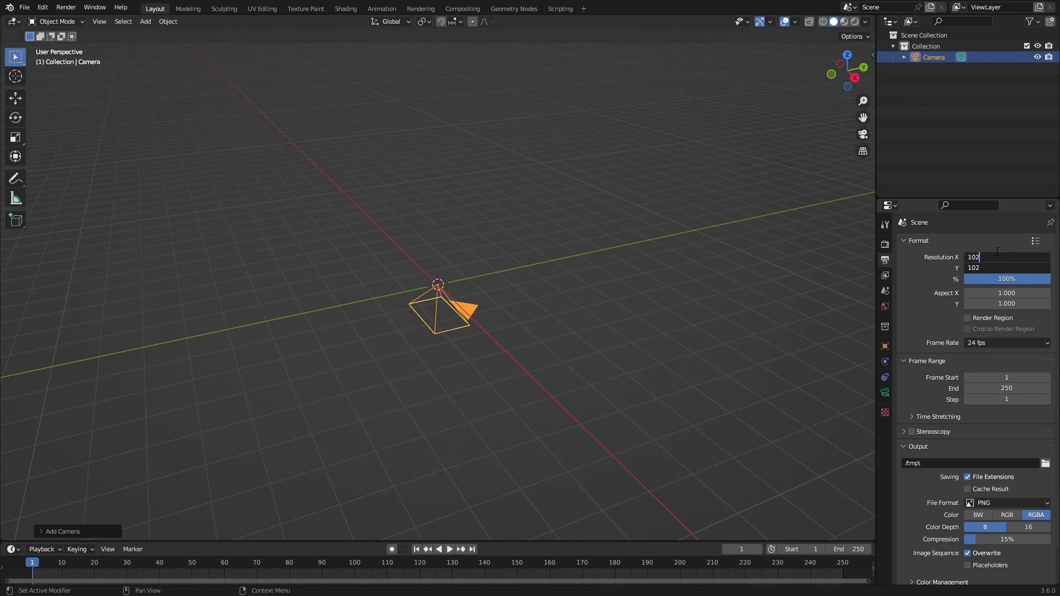
key(Return)
- Raise the camera about 2.23 m above the origin along the global Z axis
middle_drag(608, 331, 762, 284)
scroll(718, 265, up, 3)
key(g)
key(z)
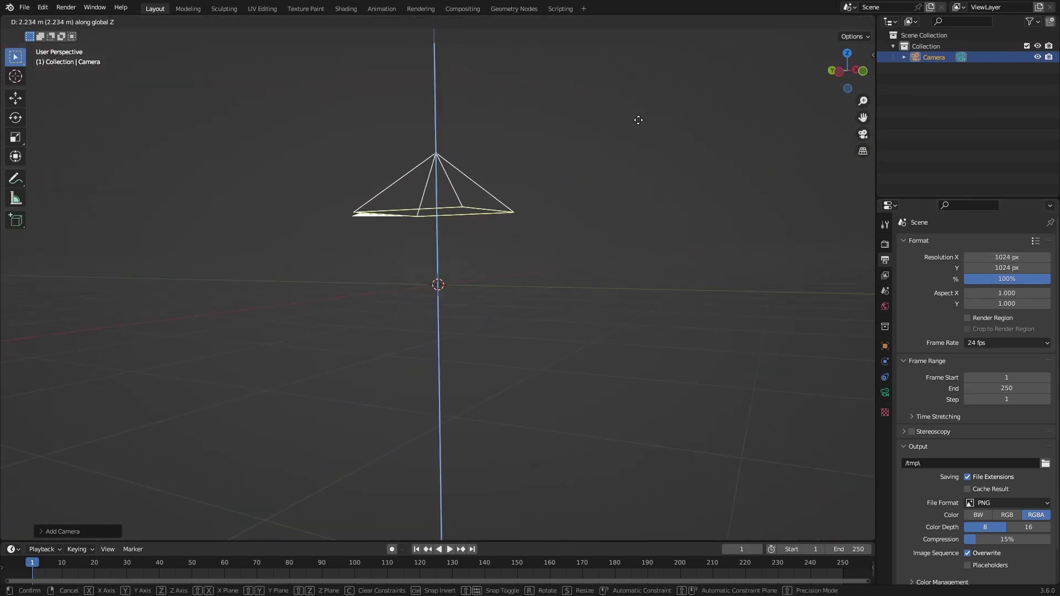
click(639, 120)
- Add a plane mesh beneath the camera, look through the camera, and save the file as robot face.blend
middle_drag(639, 121, 553, 207)
key(shift+a)
mouse_move(403, 36)
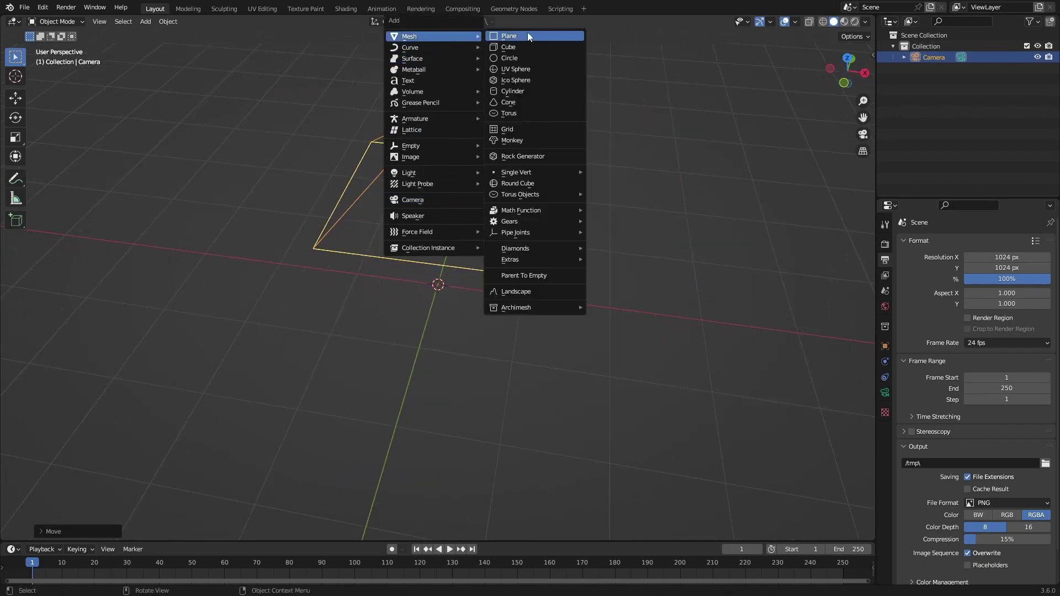
click(528, 33)
key(KP_0)
key(ctrl+s)
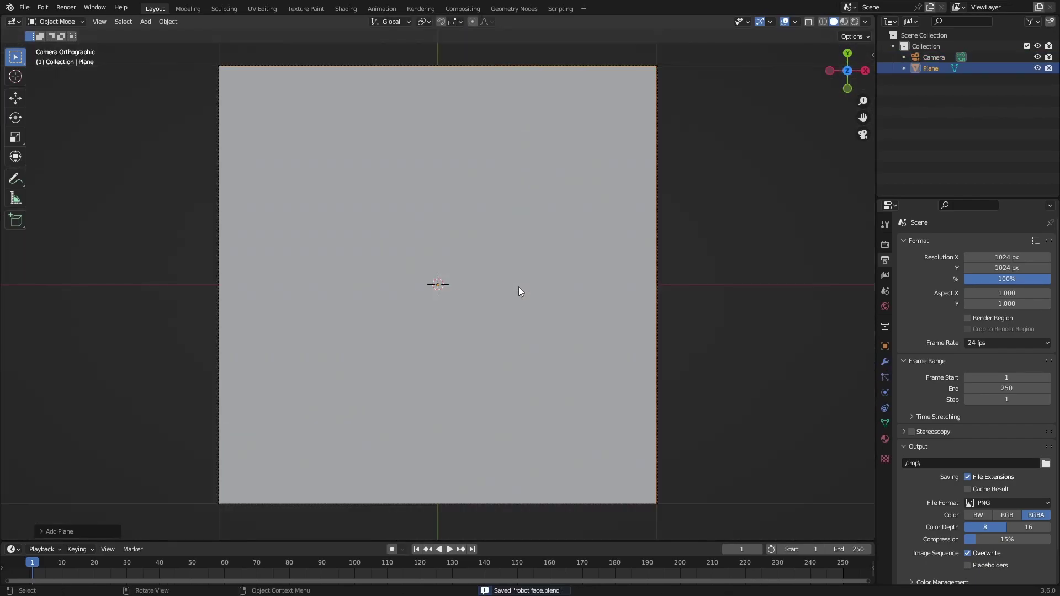
- Switch the viewport to rendered shading and change the View Transform in the scene's Color Management settings
click(854, 22)
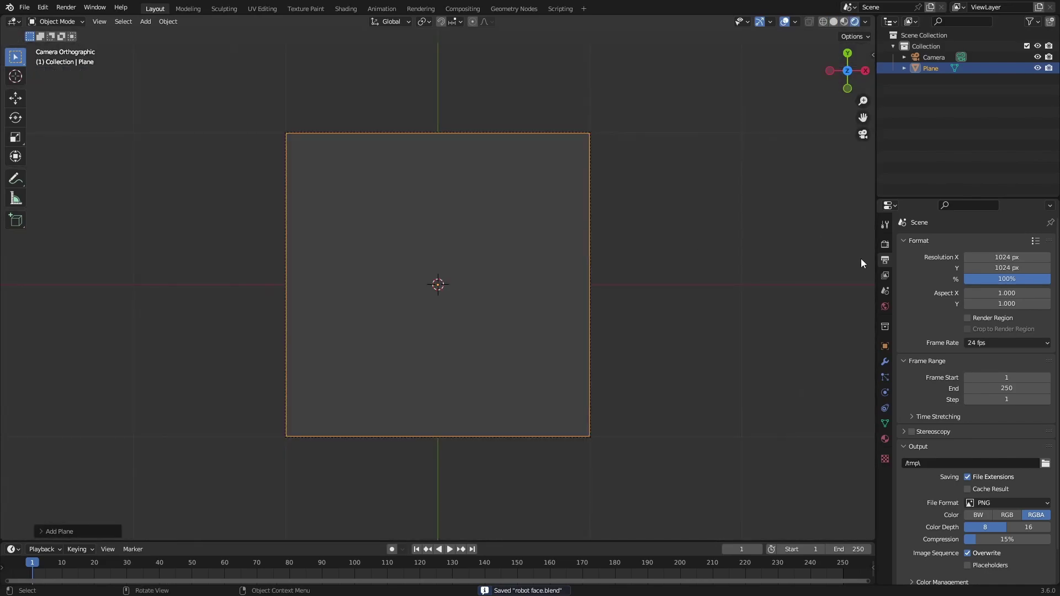
click(886, 247)
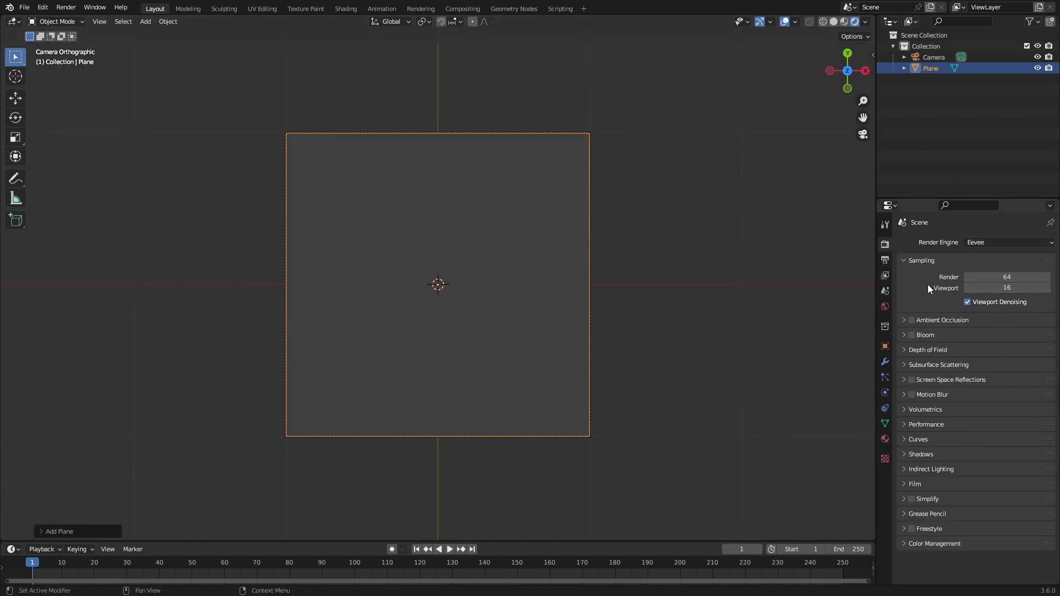
click(923, 543)
scroll(979, 490, down, 3)
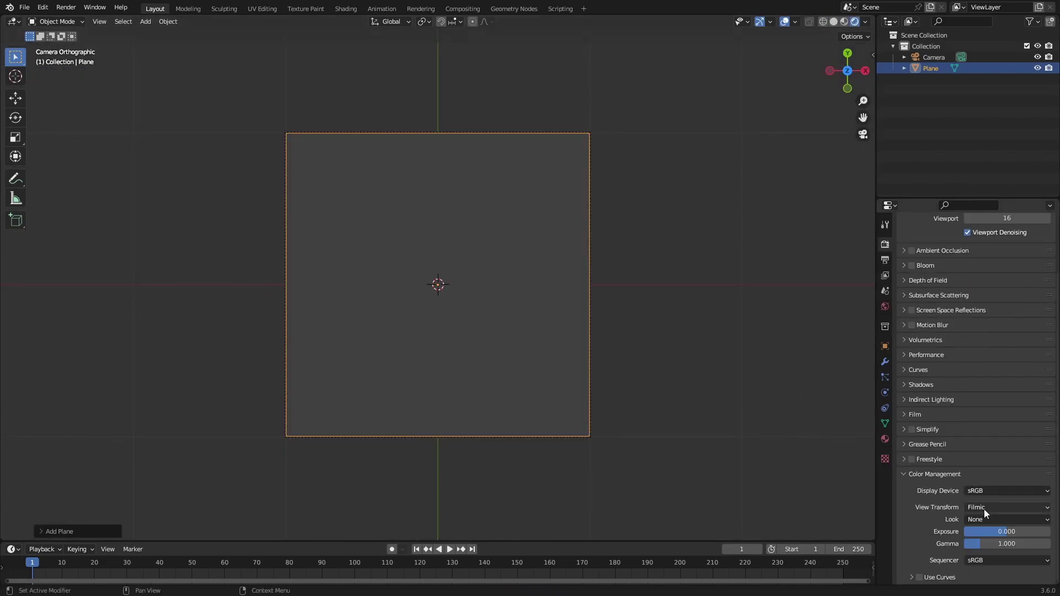
click(985, 509)
click(989, 521)
click(665, 350)
- Set the world background color to black and save the file
scroll(947, 322, up, 3)
click(886, 260)
click(886, 306)
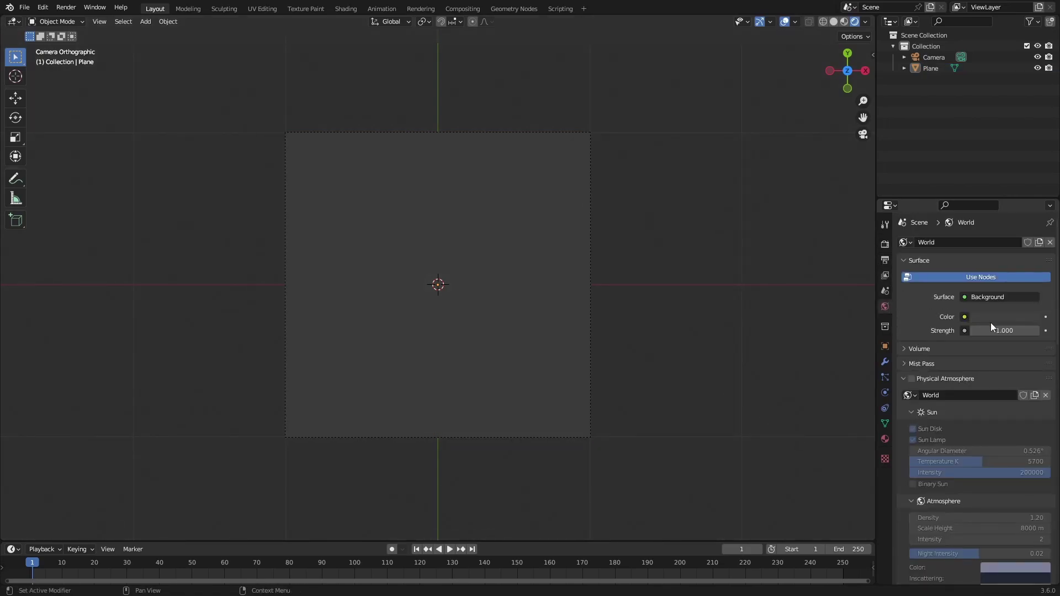
click(1003, 317)
drag(1003, 290, 942, 289)
click(569, 266)
key(ctrl+s)
- Create a new material on the plane and name it face
click(886, 440)
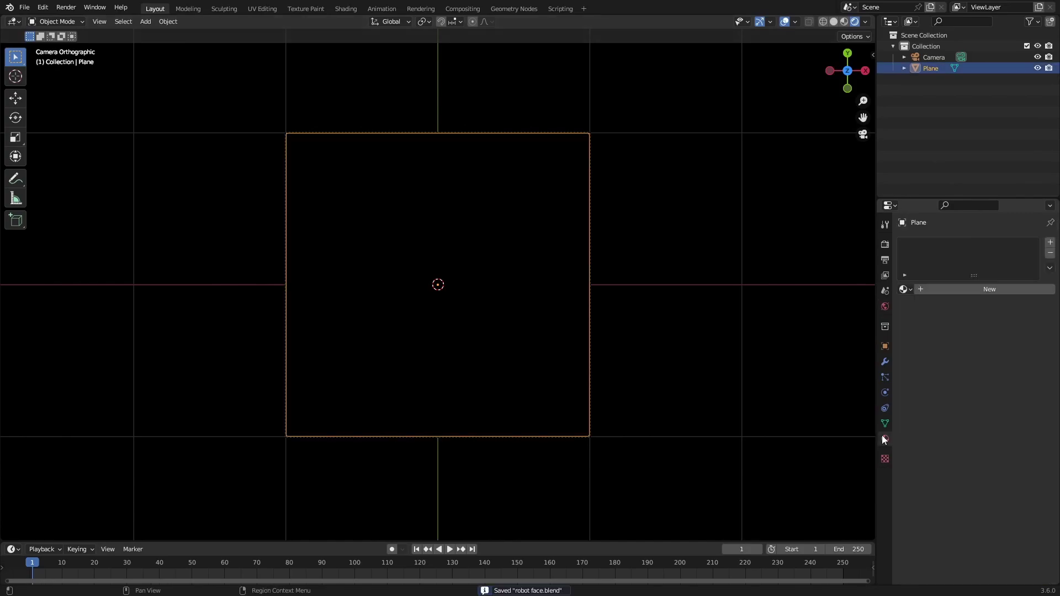
click(963, 290)
click(965, 290)
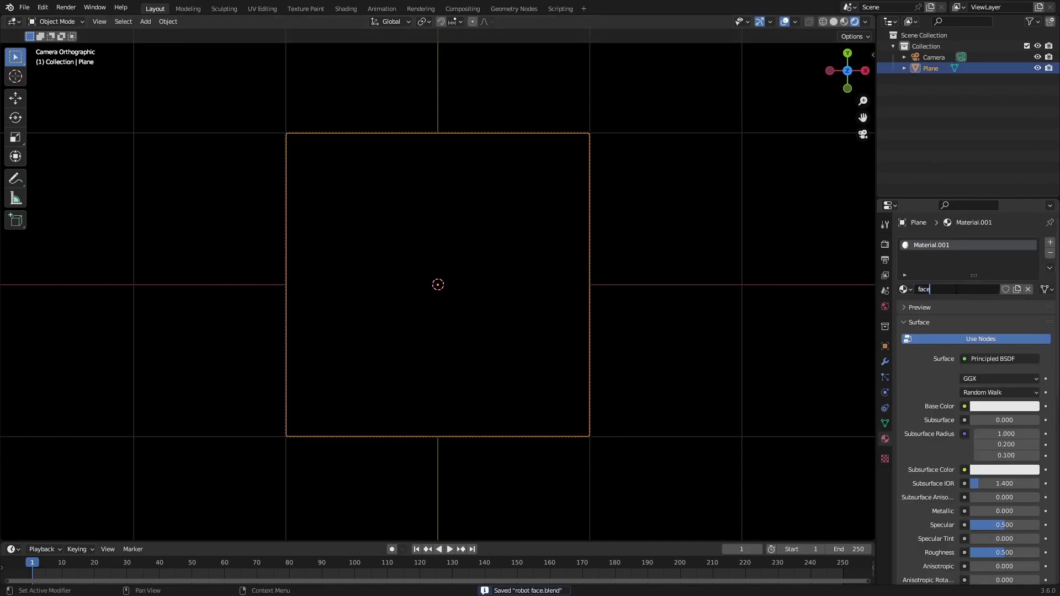
key(Return)
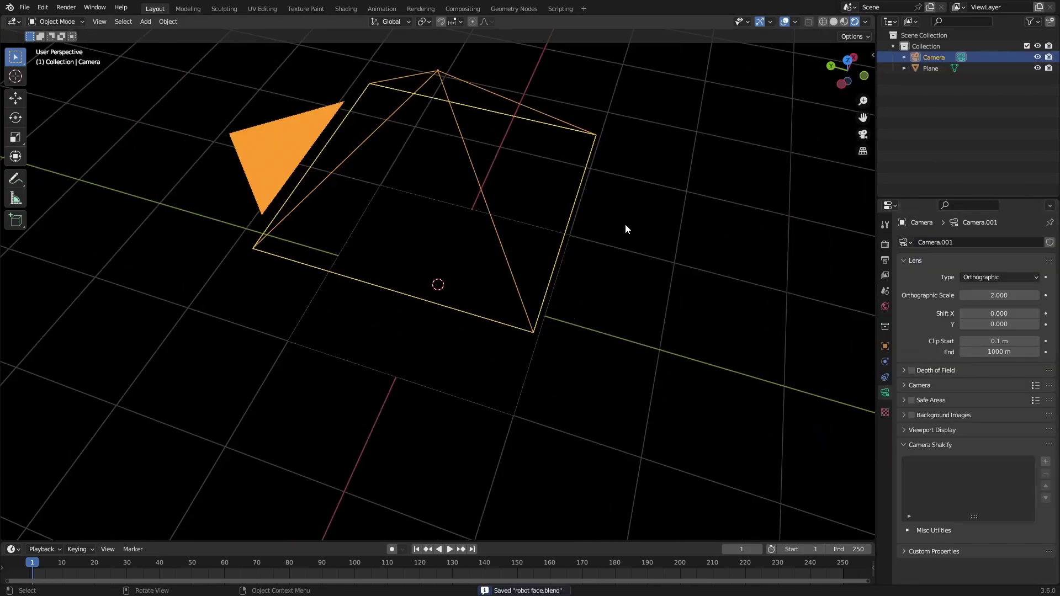
- Move the camera farther up along the Z axis and return to the camera view
scroll(626, 225, down, 2)
key(g)
key(z)
click(592, 119)
scroll(568, 149, down, 3)
key(KP_0)
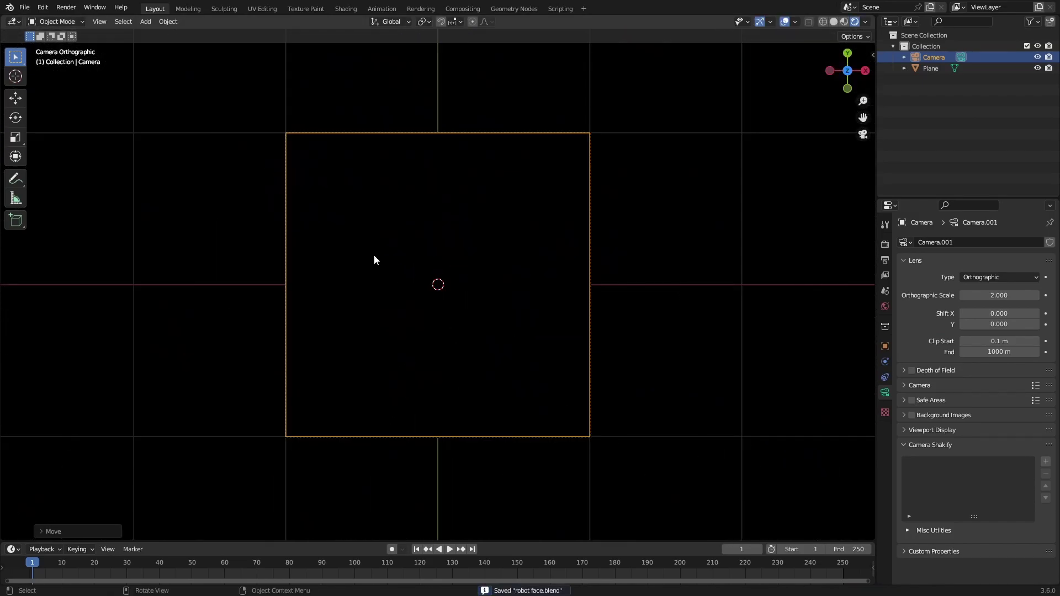
- Add a cylinder mesh at the world origin and expand its creation settings
key(shift+a)
mouse_move(374, 255)
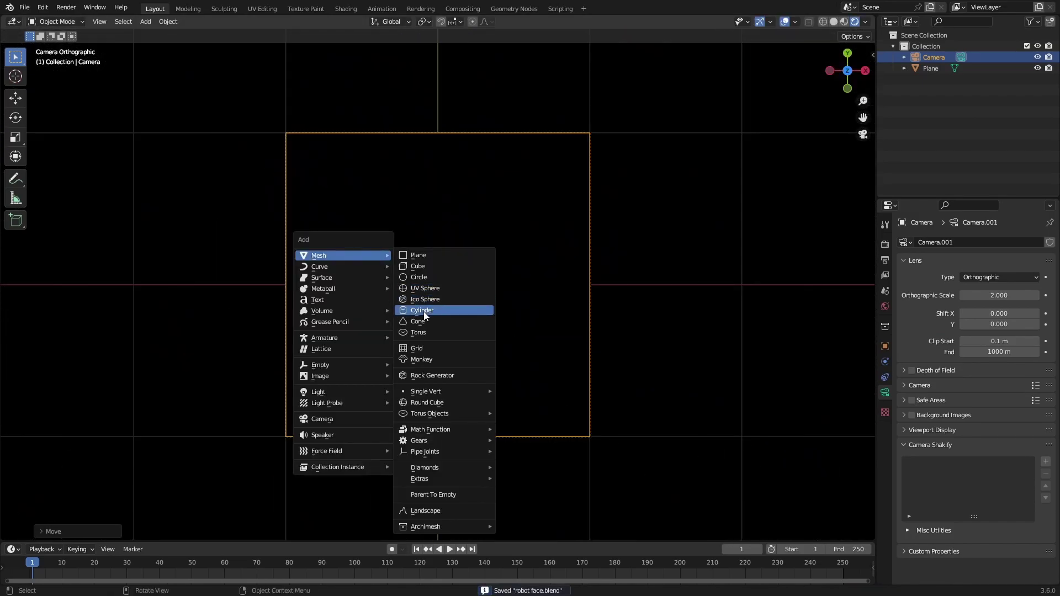
click(423, 312)
key(KP_0)
click(55, 531)
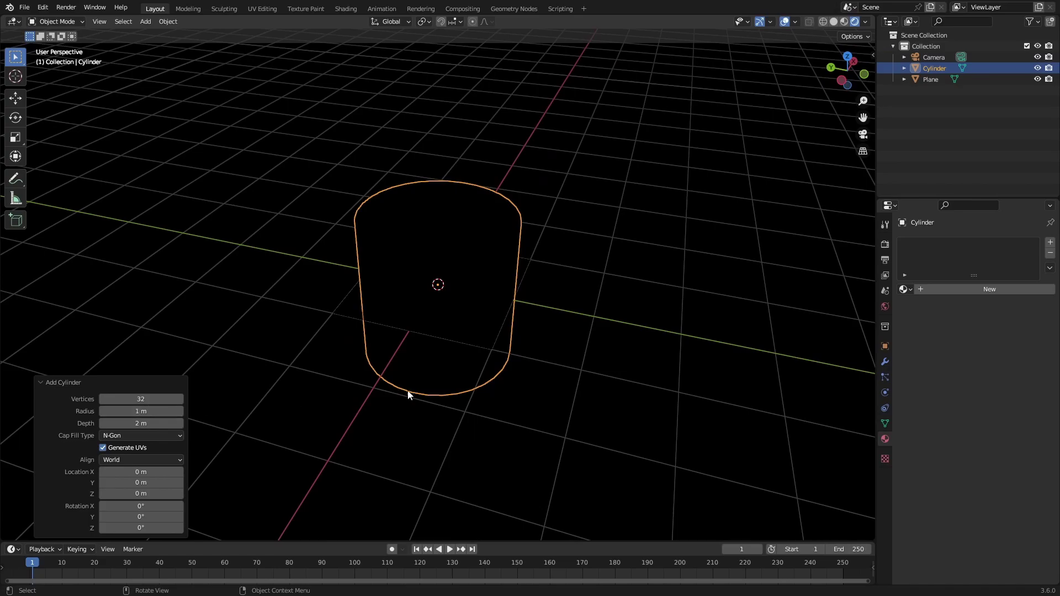
- Switch to solid shading and stretch the cylinder taller along the Z axis
key(z)
mouse_move(442, 386)
middle_down()
mouse_move(499, 282)
mouse_move(502, 298)
mouse_move(408, 326)
middle_up()
scroll(502, 298, down, 3)
key(s)
key(z)
click(622, 455)
- Select the cylinder's top and bottom cap faces in Edit Mode and try to bevel them
key(Tab)
click(439, 171)
middle_drag(452, 287, 452, 196)
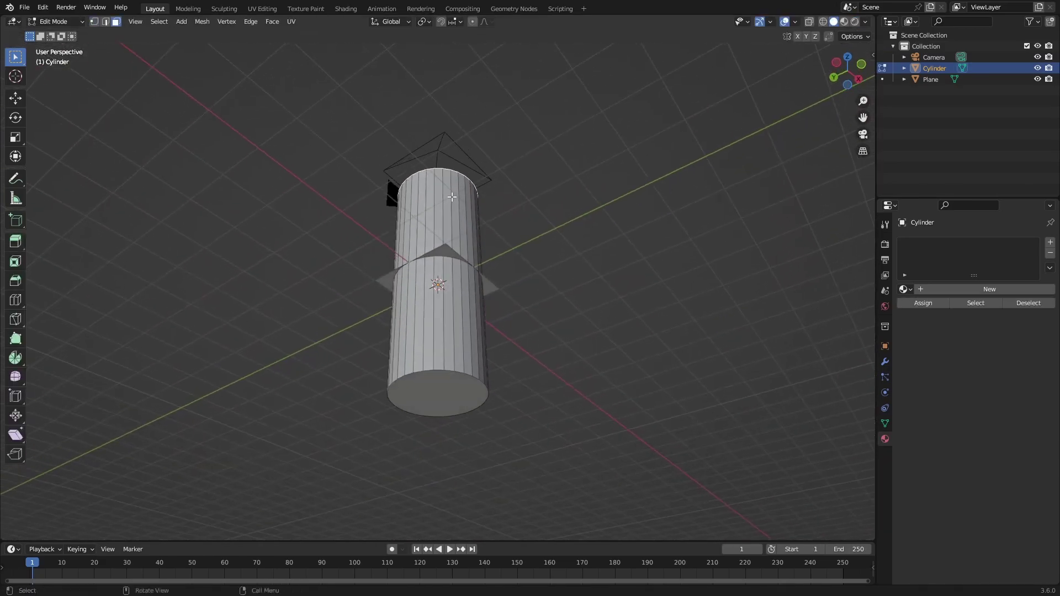
shift+click(434, 388)
middle_drag(620, 223, 568, 327)
key(ctrl+b)
right_click(637, 341)
- Apply the cylinder's scale in Object Mode
key(Tab)
key(ctrl+a)
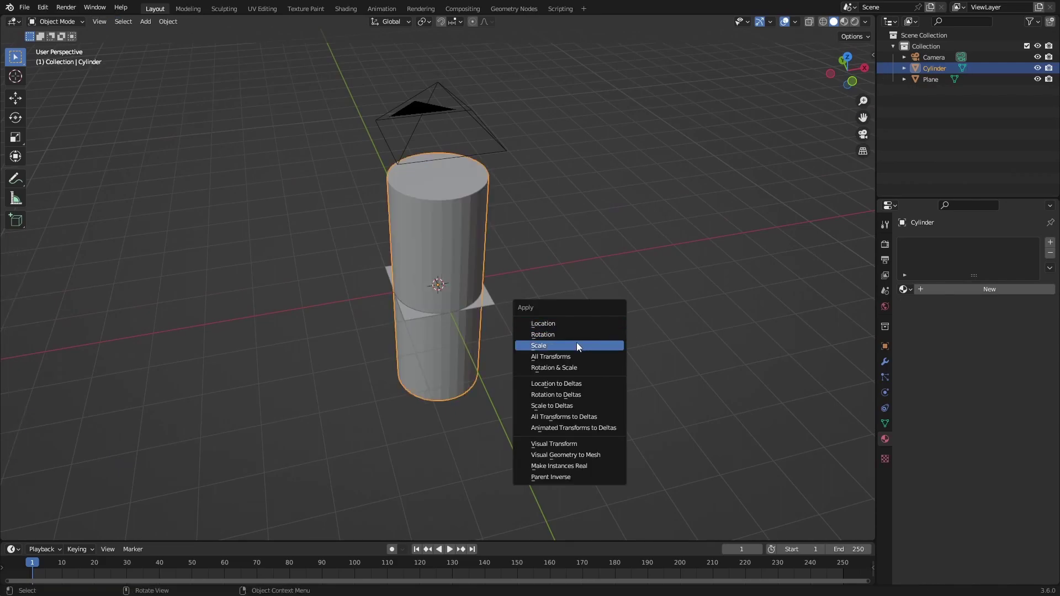
click(577, 346)
- Bevel the selected cylinder caps into rounded ends with a width of about 1.51 m and 7 segments
key(Tab)
key(ctrl+b)
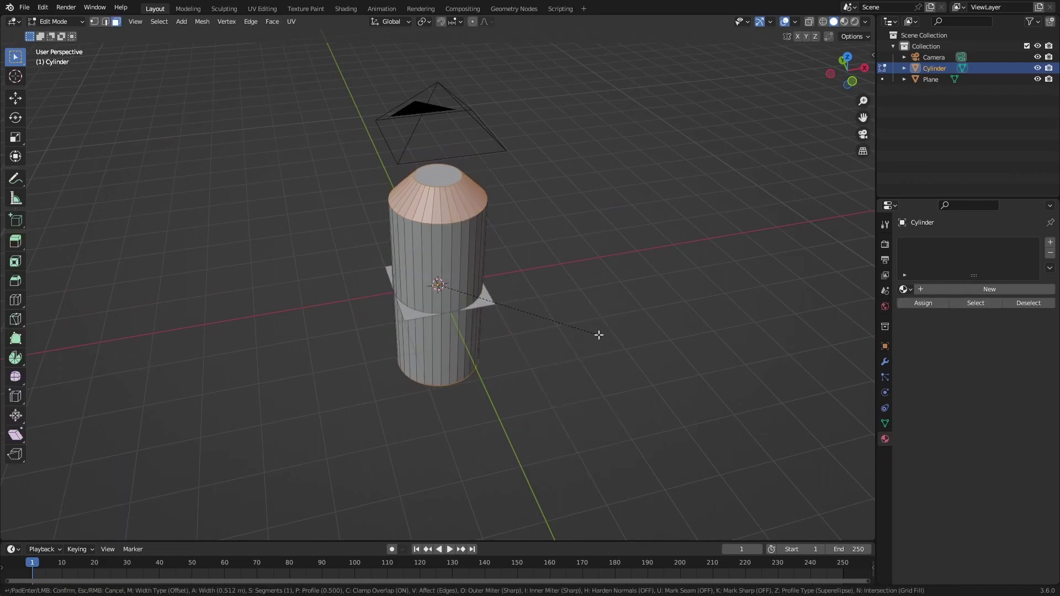
scroll(641, 346, up, 11)
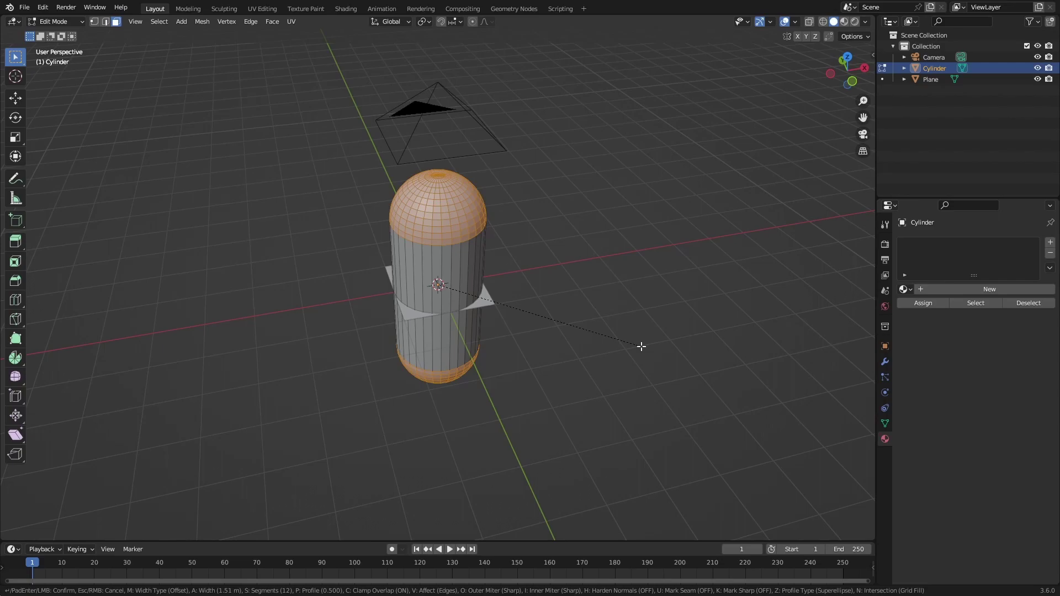
scroll(641, 347, up, 5)
scroll(642, 347, down, 3)
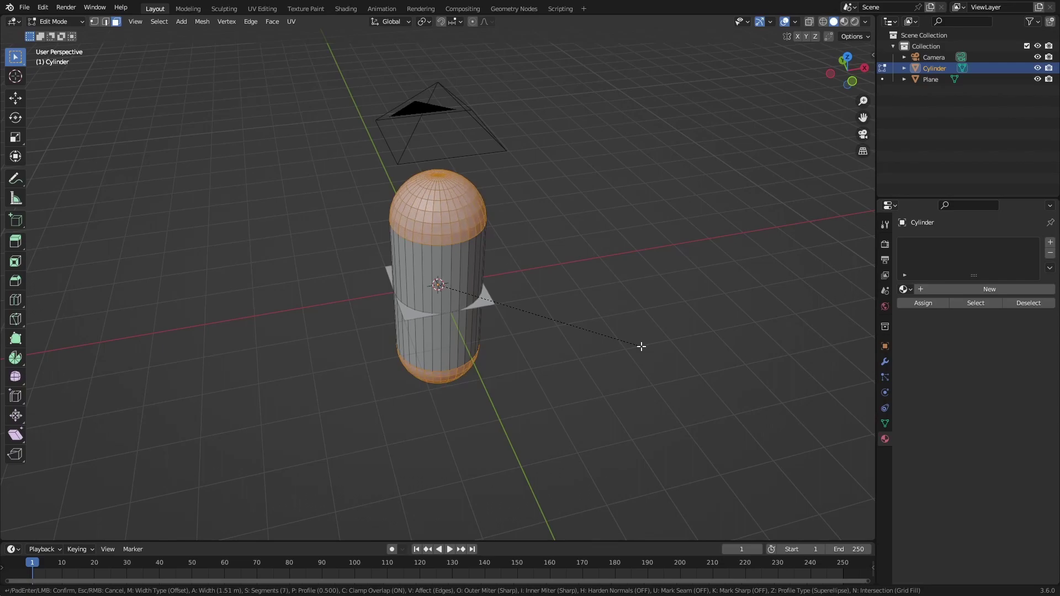
click(642, 346)
right_click(641, 346)
- Return to Object Mode, save the file, and shade the capsule smooth
key(a)
middle_drag(514, 230, 470, 308)
key(Tab)
key(ctrl+s)
right_click(500, 262)
click(500, 261)
- Give the capsule a new material named eye with an Emission surface and a yellow-orange color
click(940, 293)
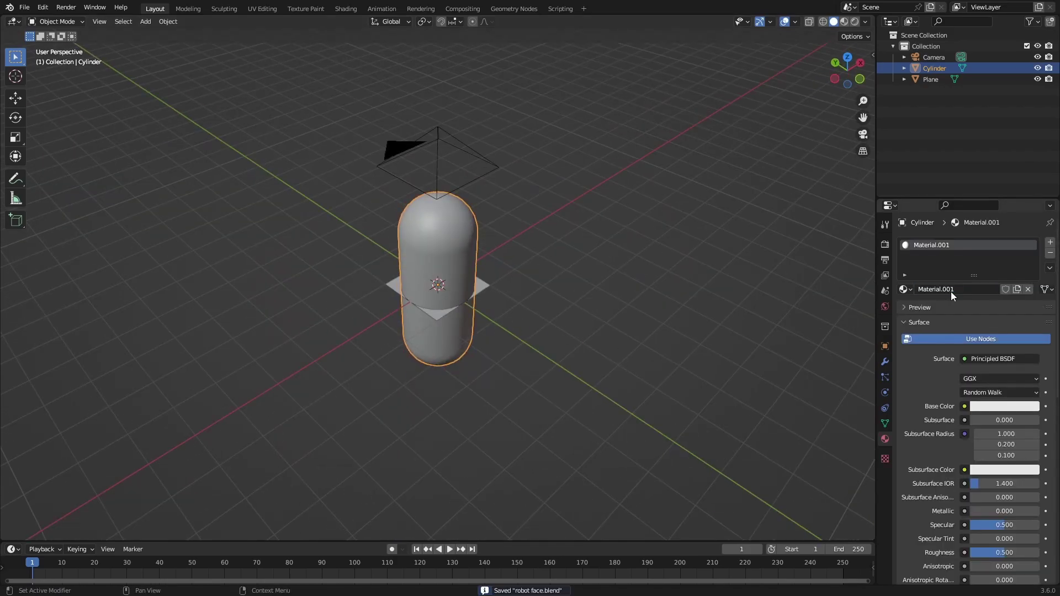
double_click(952, 290)
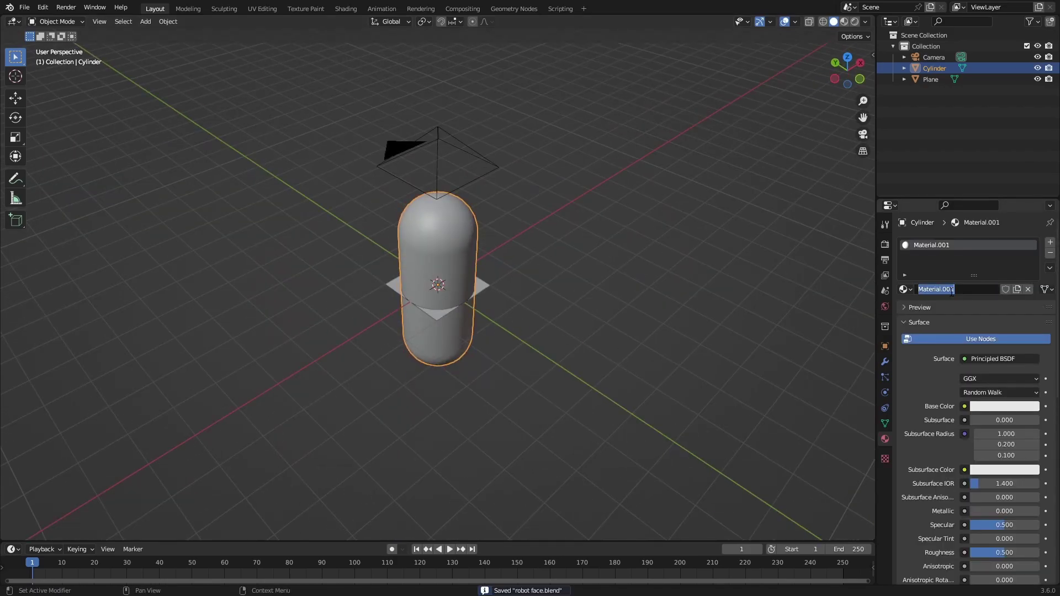
click(978, 353)
click(911, 131)
click(995, 379)
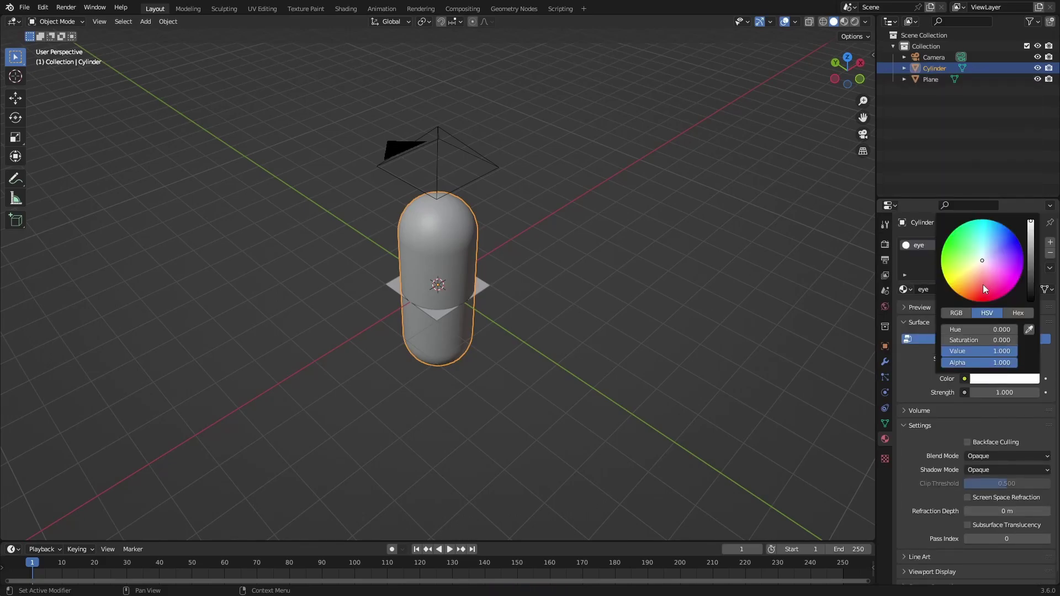
drag(983, 285, 955, 291)
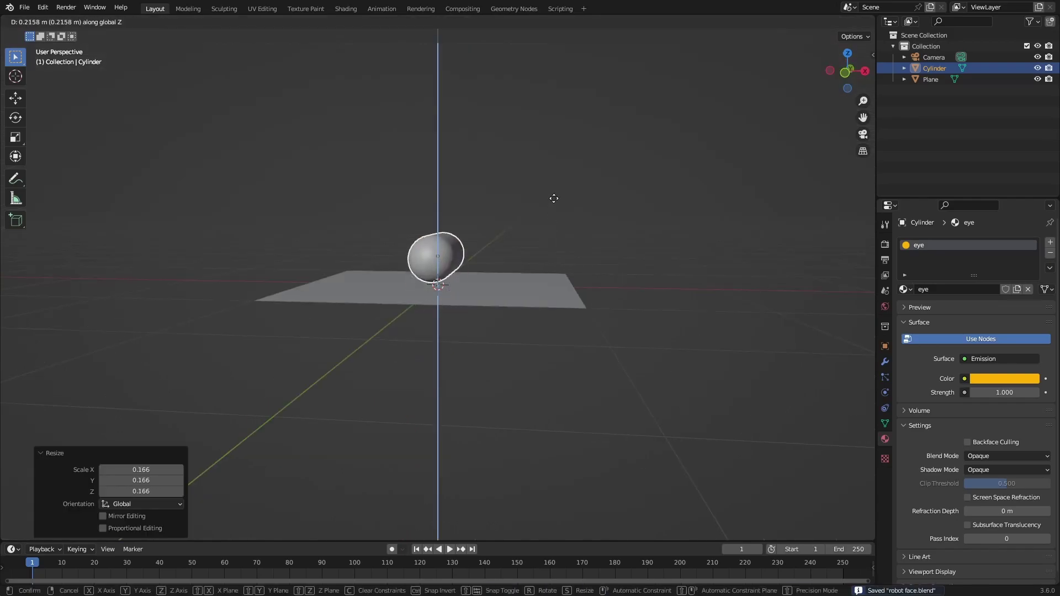
- Place the scaled-down capsule about 0.51 m above the plane along Z and save the file
click(550, 175)
key(ctrl+s)
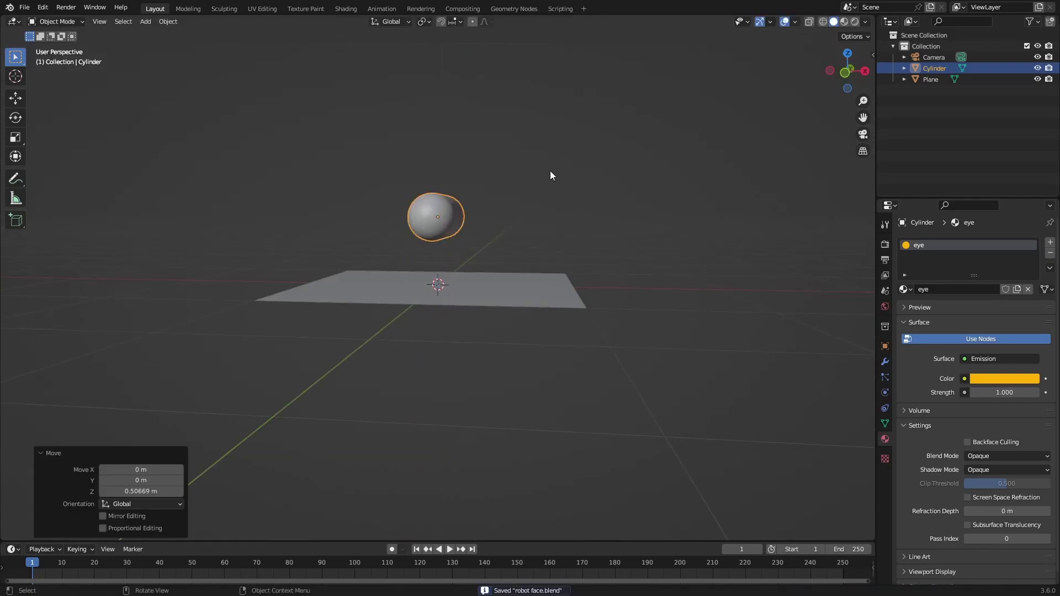
key(g)
key(x)
middle_drag(551, 175, 523, 291)
right_click(497, 212)
- Offset the capsule's mesh along X from its origin in Edit Mode, and add a Mirror modifier on the X axis
key(ctrl+s)
key(Tab)
key(g)
key(x)
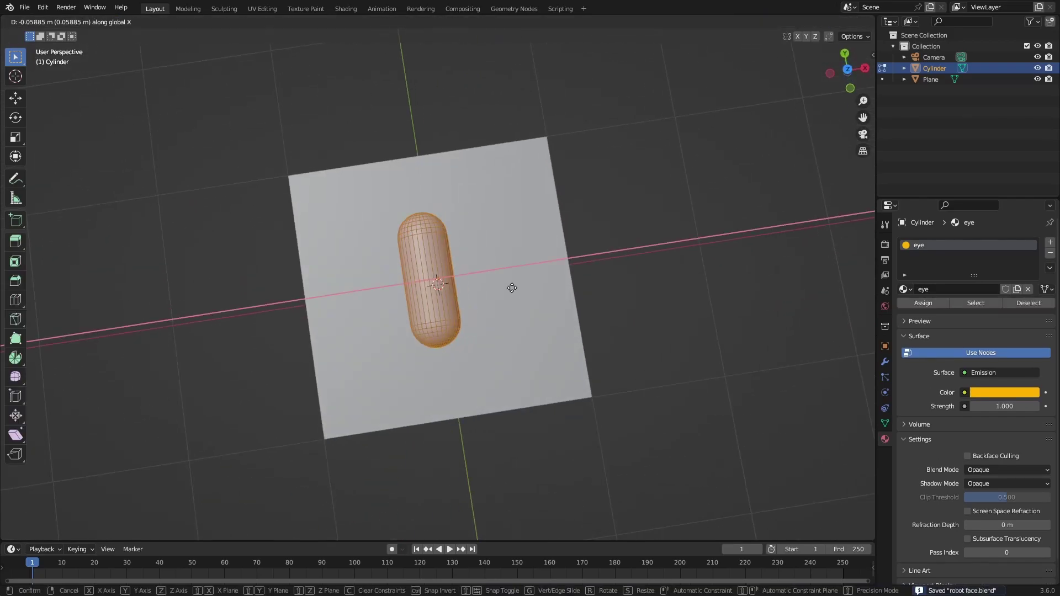
click(512, 288)
key(Tab)
click(885, 361)
click(919, 242)
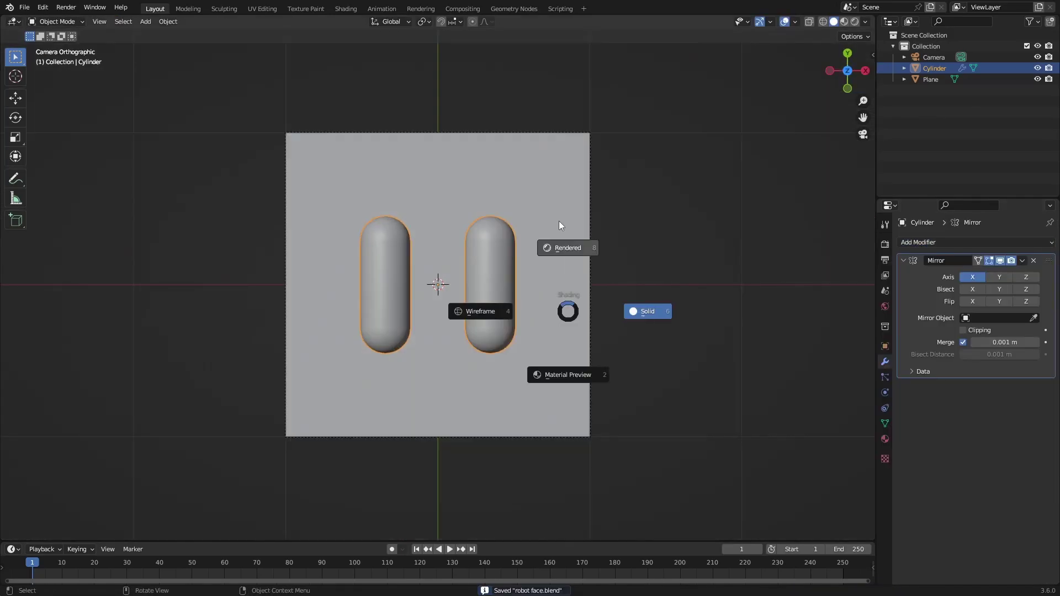
- In rendered view, select the capsule's entire linked mesh in Edit Mode, shift it outward along X to widen the eye spacing, and save the file
click(559, 221)
key(Tab)
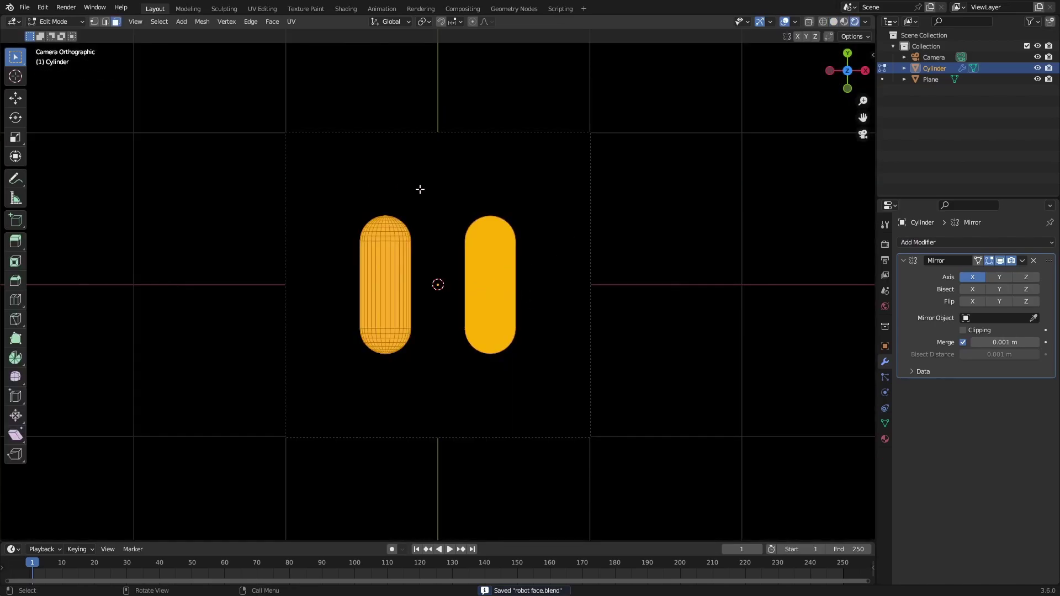
click(385, 288)
key(l)
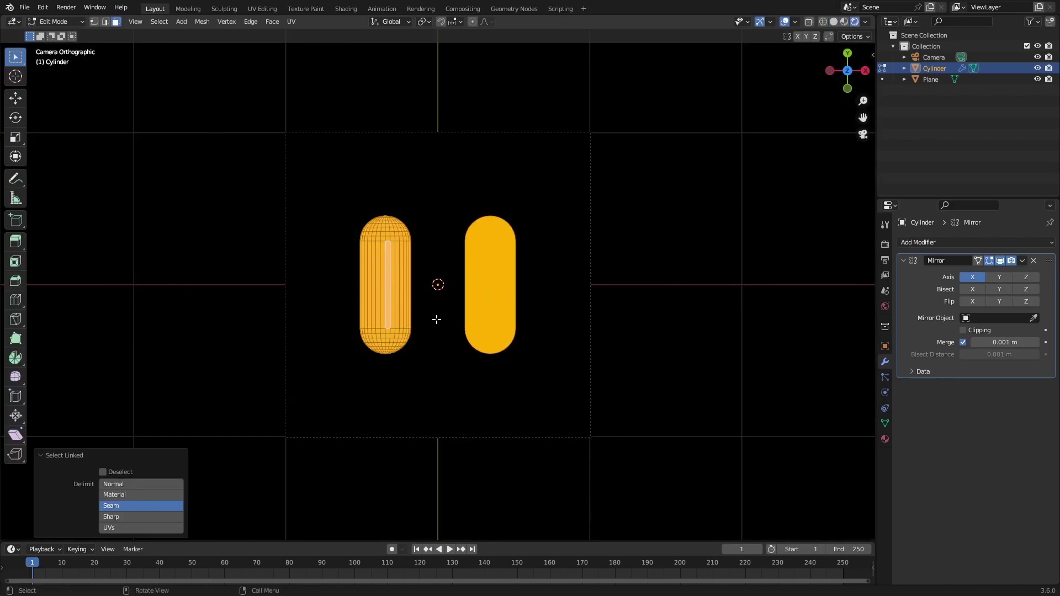
key(g)
key(x)
click(459, 332)
key(Tab)
middle_drag(585, 374, 571, 341)
key(ctrl+s)
- Shift the capsule mesh about 0.07 m along X to bring the eyes slightly closer, return to solid shading in Object Mode, and save
key(KP_0)
key(Tab)
scroll(571, 341, up, 2)
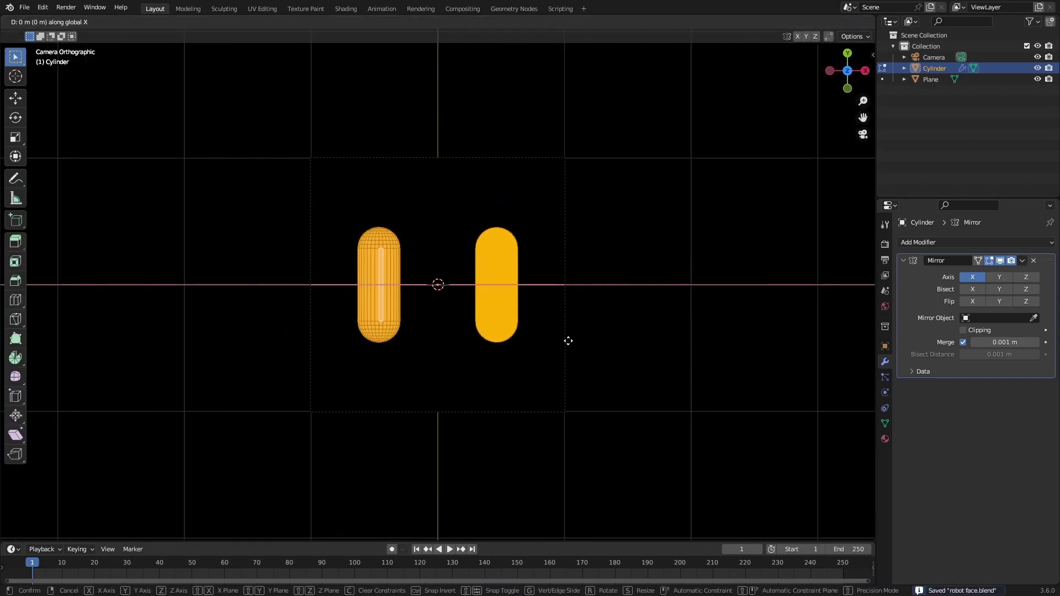
key(g)
key(x)
click(577, 337)
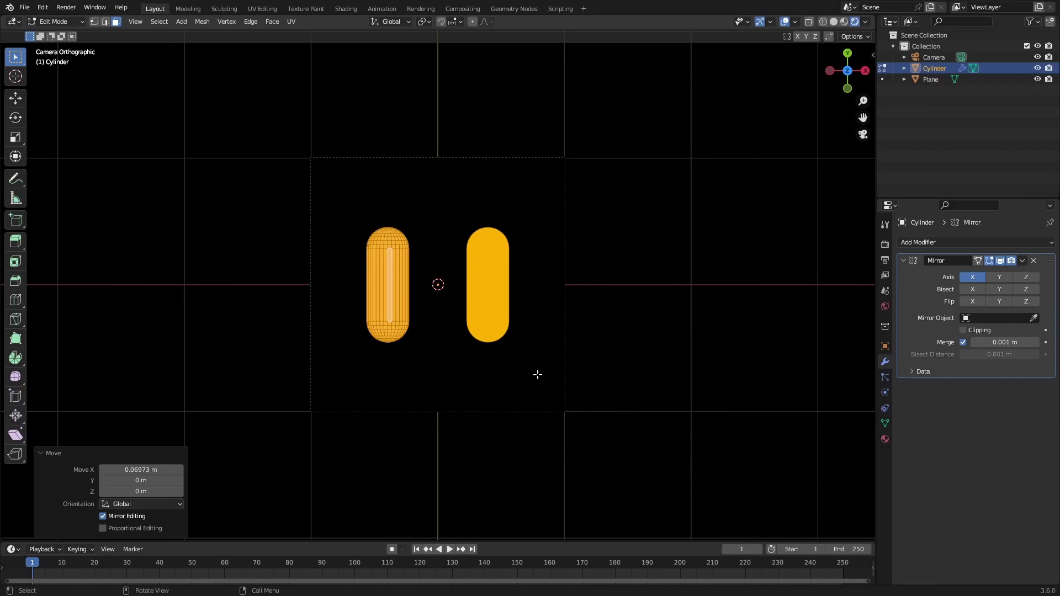
click(467, 407)
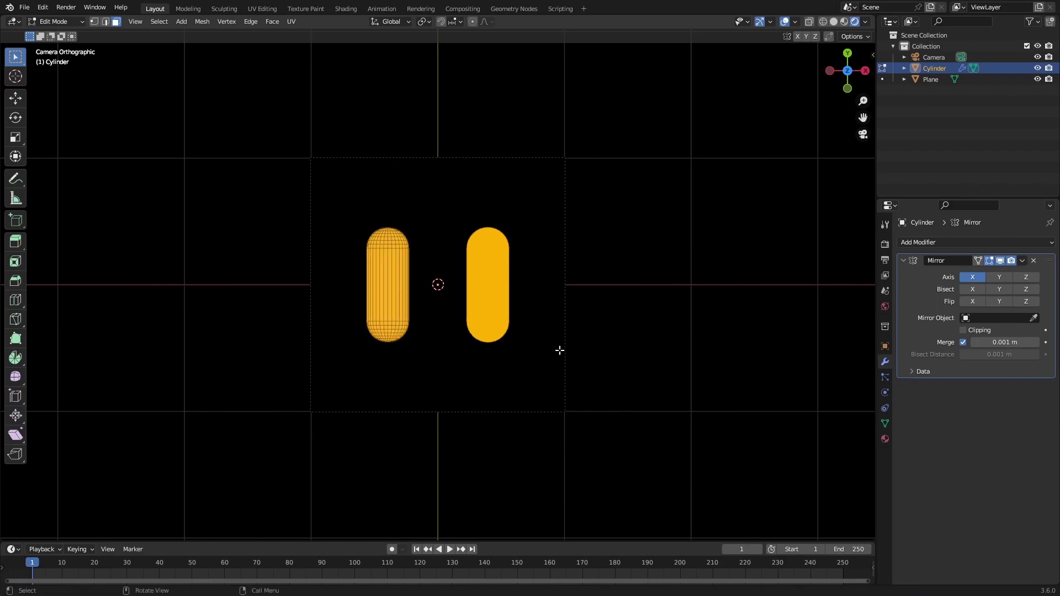
click(834, 21)
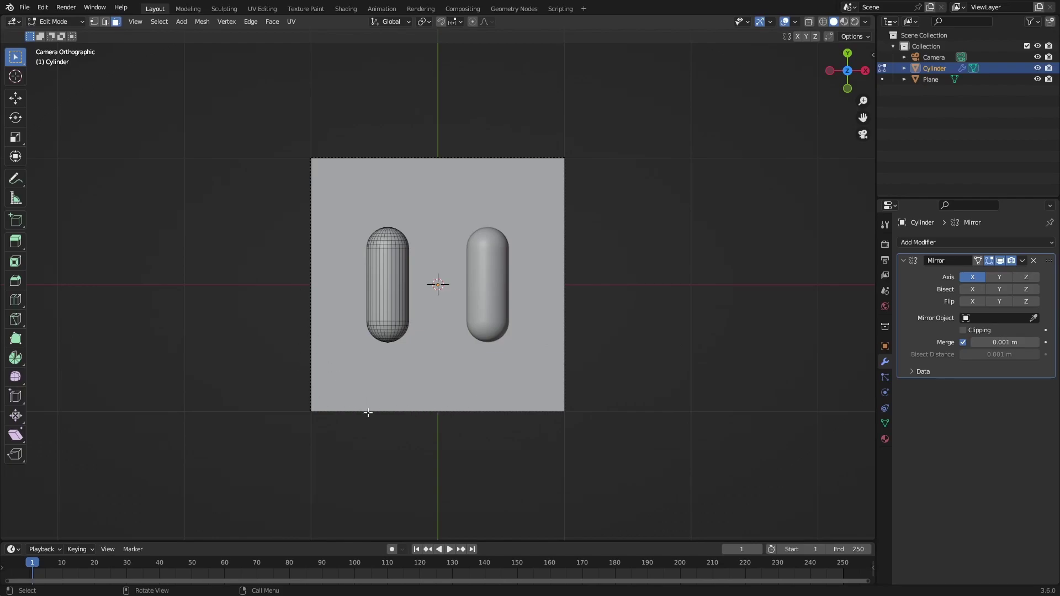
key(Tab)
key(ctrl+s)
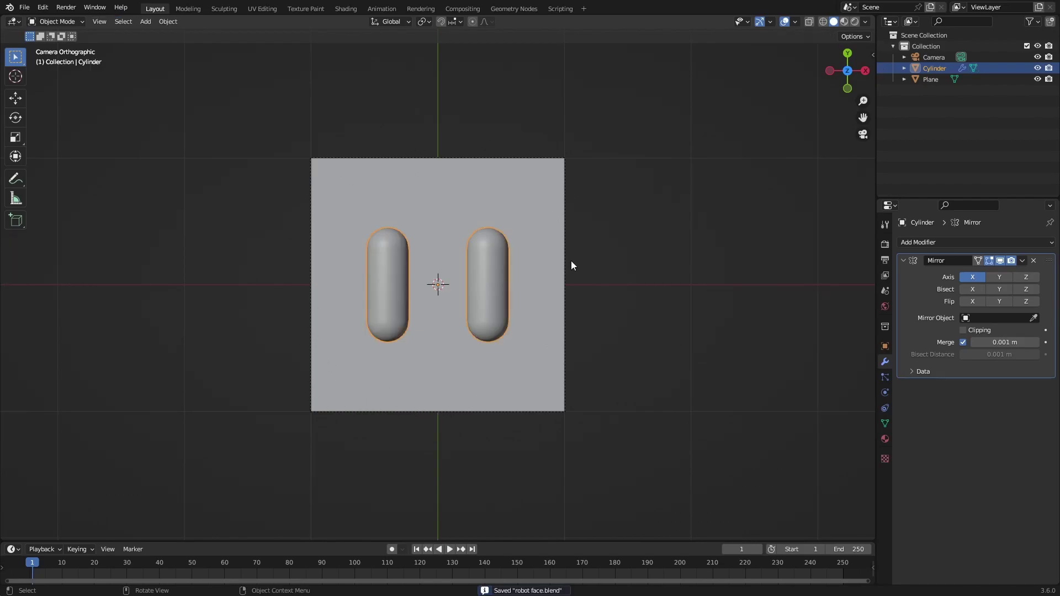
- Add a basis shape key and a second shape key to the capsule's mesh data
scroll(500, 312, up, 3)
scroll(499, 312, down, 2)
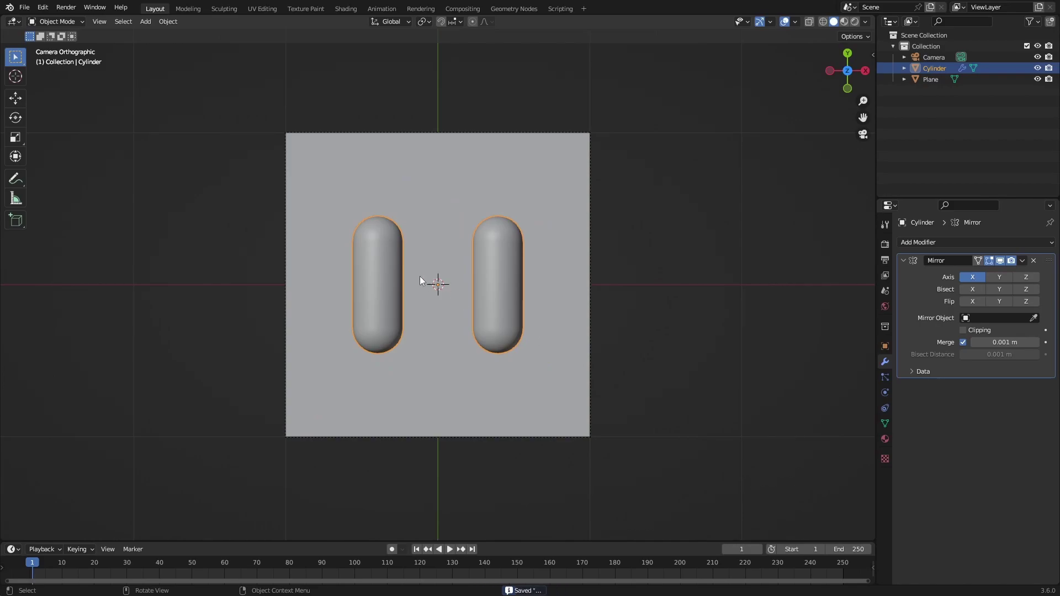
click(886, 346)
click(886, 423)
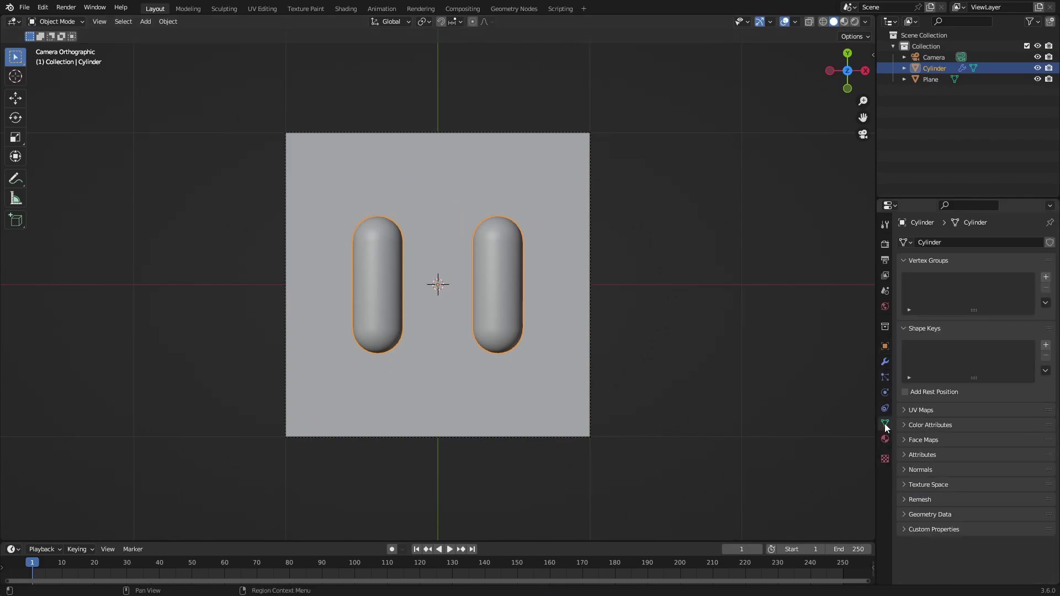
click(1046, 345)
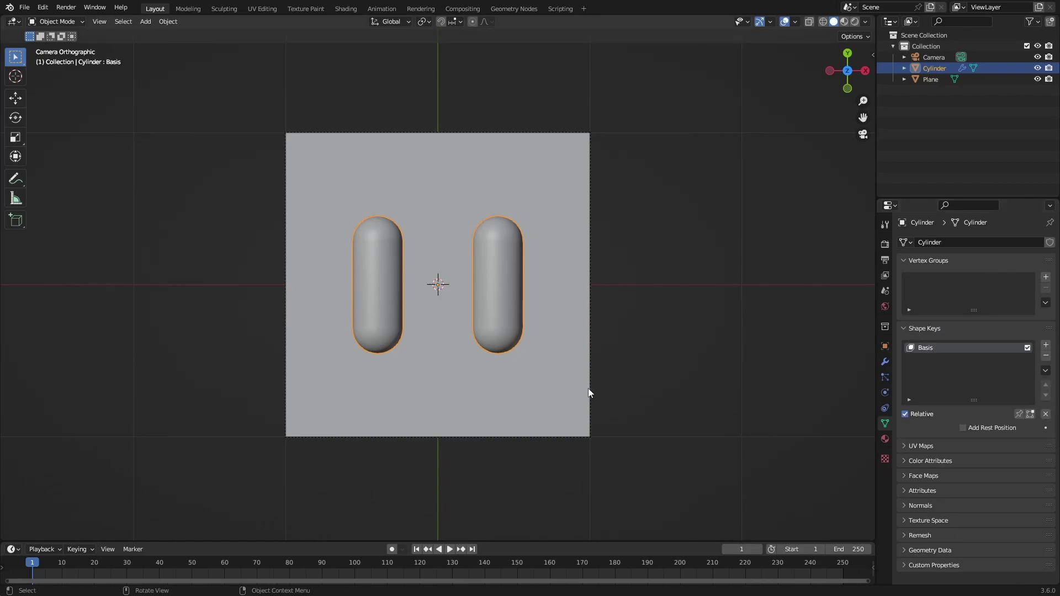
click(1046, 345)
- In the second shape key, move the capsule's +Y end about -0.53 m along Y with smooth proportional editing at a size of 0.683
key(Tab)
middle_drag(402, 376, 552, 343)
key(1)
key(g)
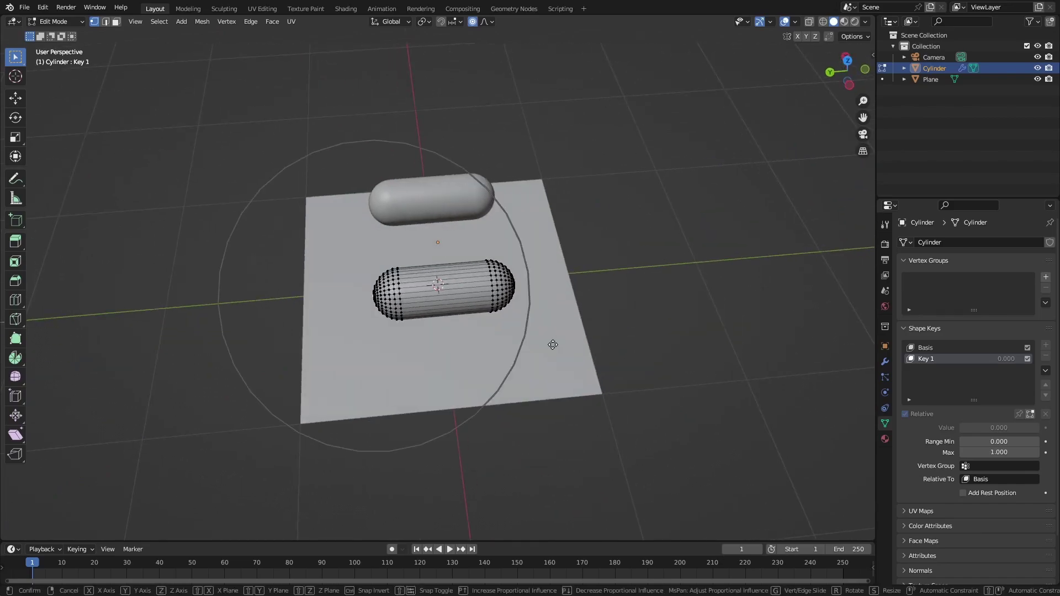
key(y)
scroll(563, 350, up, 10)
scroll(597, 347, down, 2)
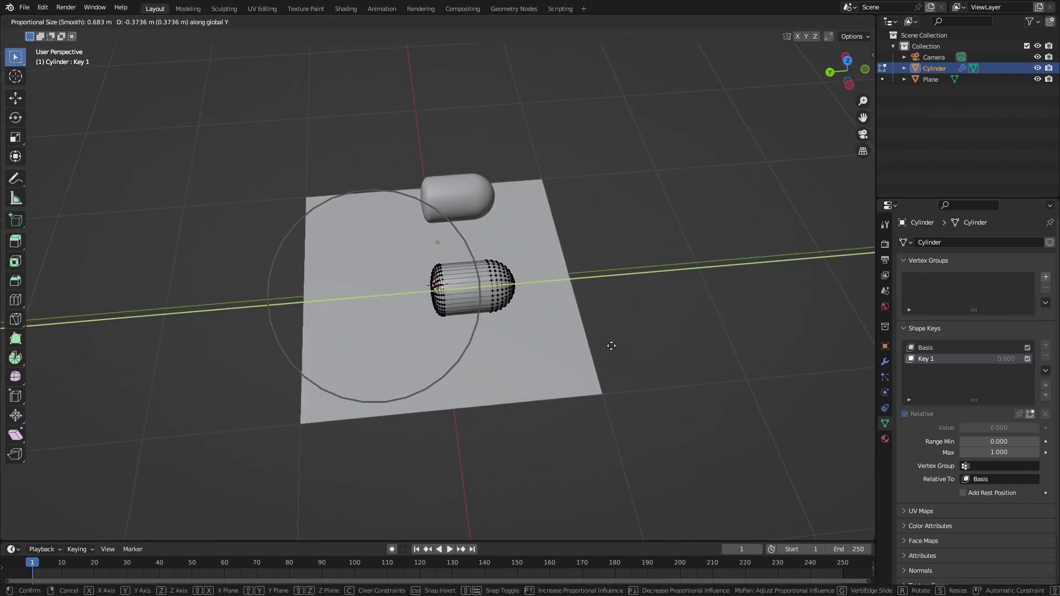
click(634, 338)
- Move the capsule's opposite end inward with proportional editing to squash it in the second shape key, return to Object Mode, and save
middle_drag(634, 339, 551, 324)
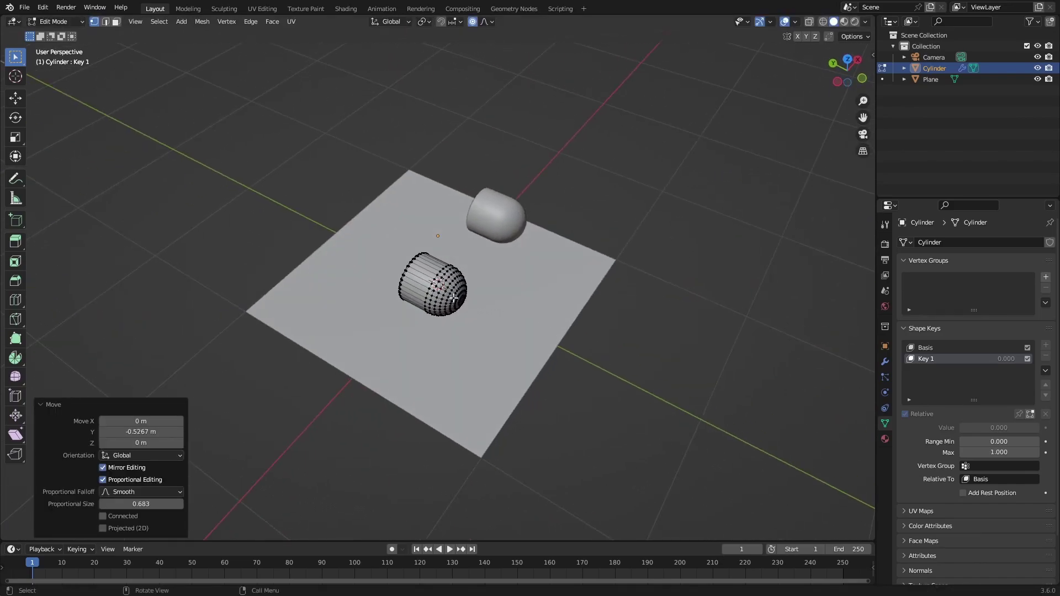
scroll(464, 307, up, 6)
middle_drag(464, 307, 456, 302)
click(485, 315)
scroll(500, 329, down, 3)
middle_drag(499, 329, 545, 359)
key(g)
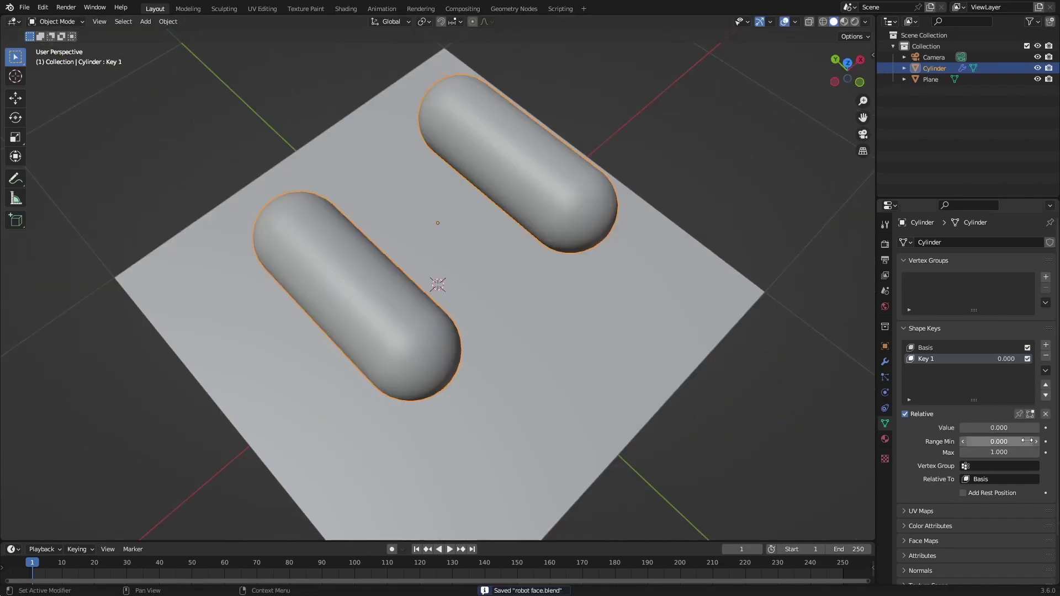
- Preview the squashed shape by varying the second shape key's value, including in the rendered camera view
drag(999, 429, 960, 428)
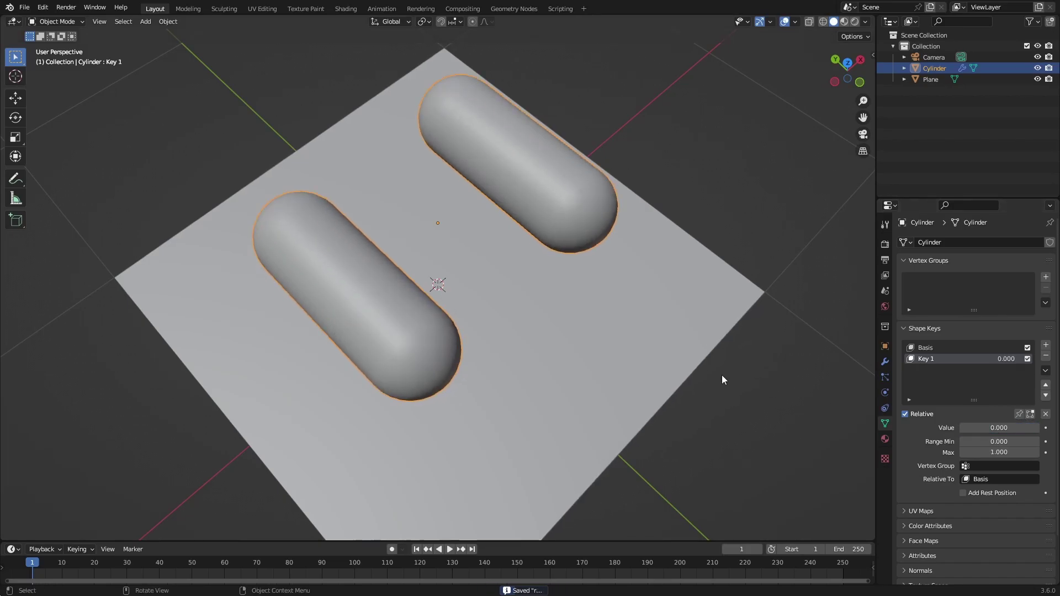
middle_drag(722, 377, 685, 386)
key(KP_0)
click(854, 22)
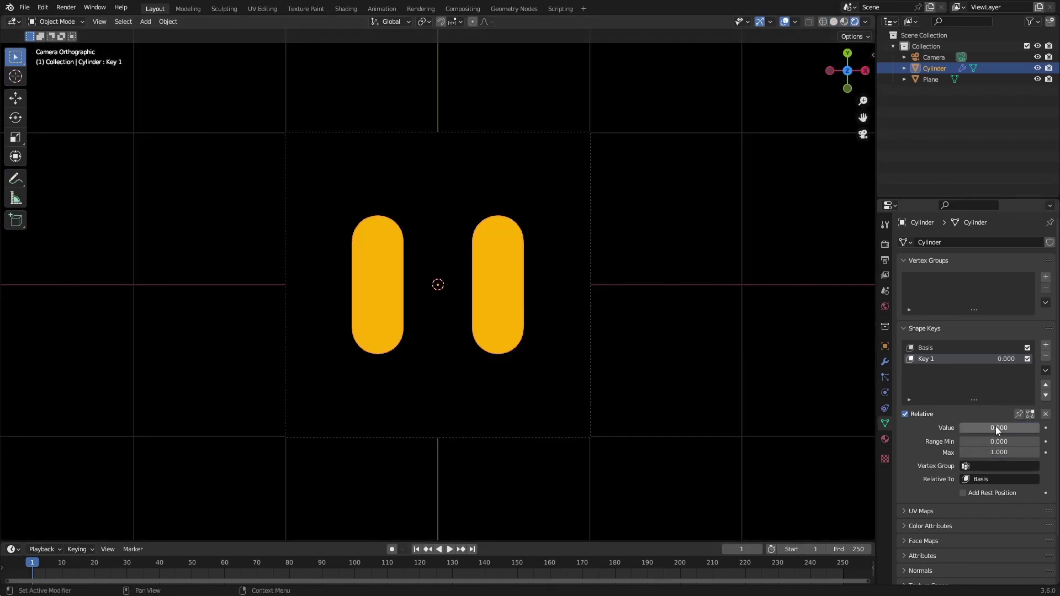
mouse_move(996, 428)
mouse_down()
mouse_move(1039, 428)
mouse_move(994, 428)
mouse_up()
key(g)
key(y)
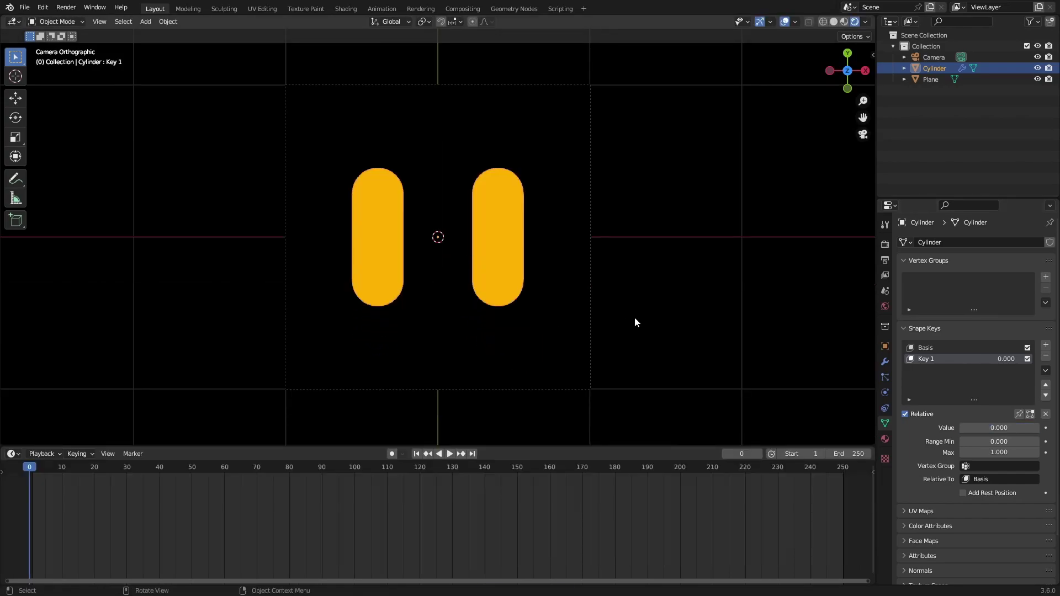
- At frame 0, keyframe the second shape key's value at 0 and insert a Location & Rotation keyframe for the capsule
click(663, 313)
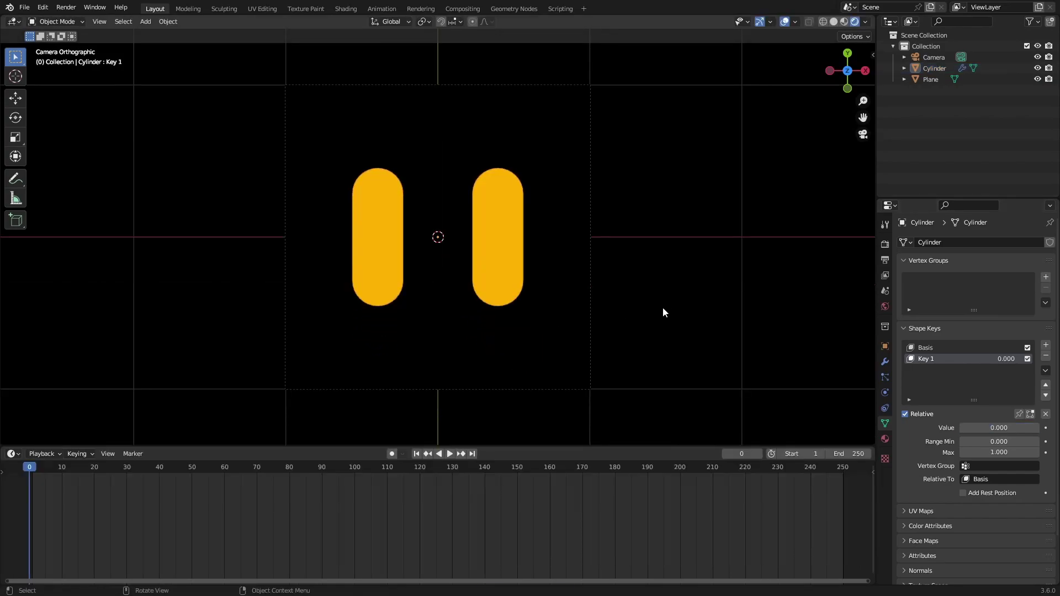
click(512, 291)
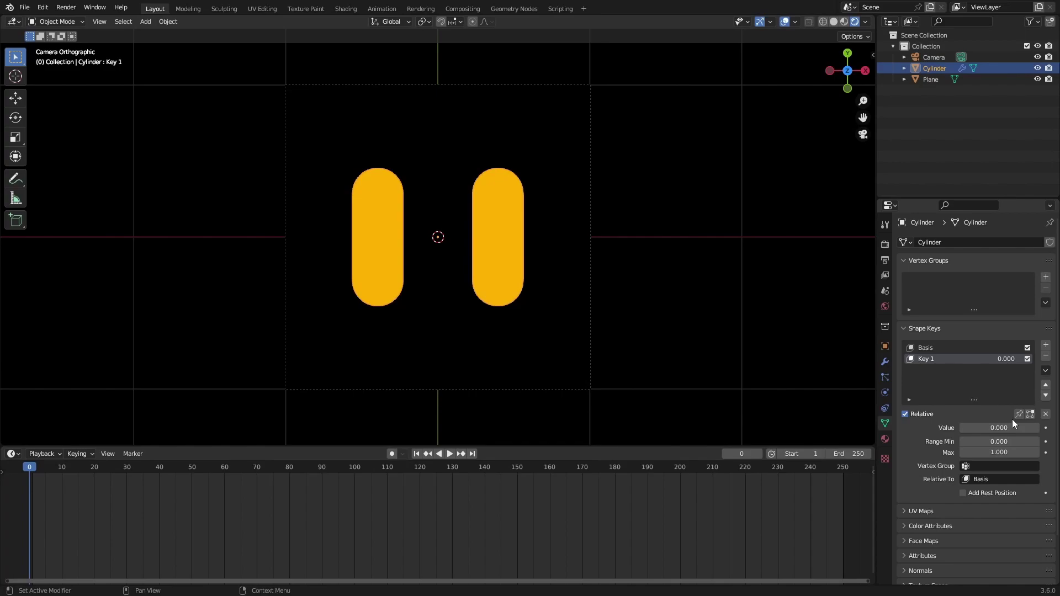
key(i)
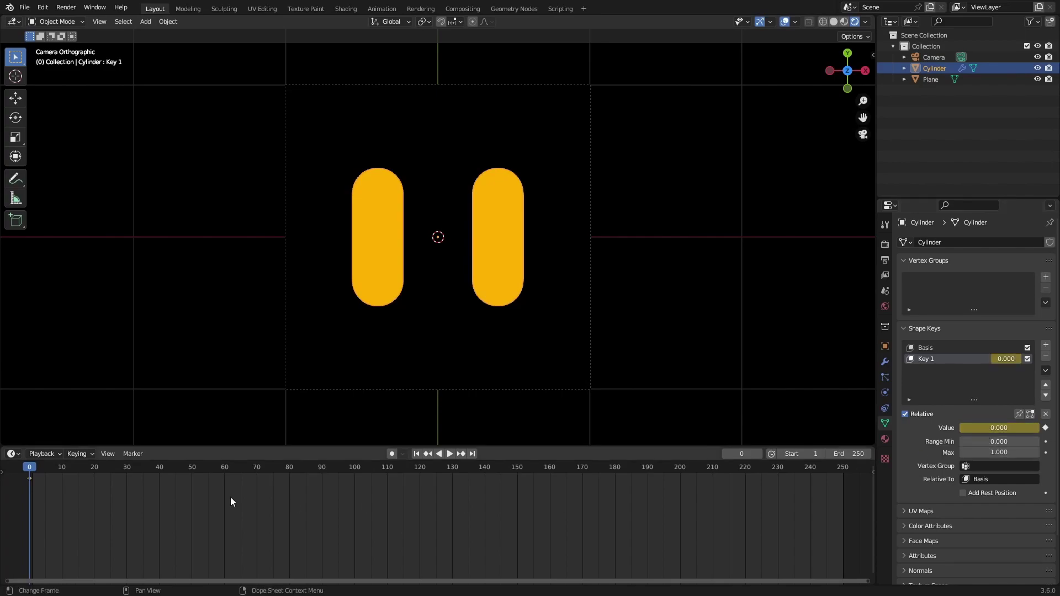
key(i)
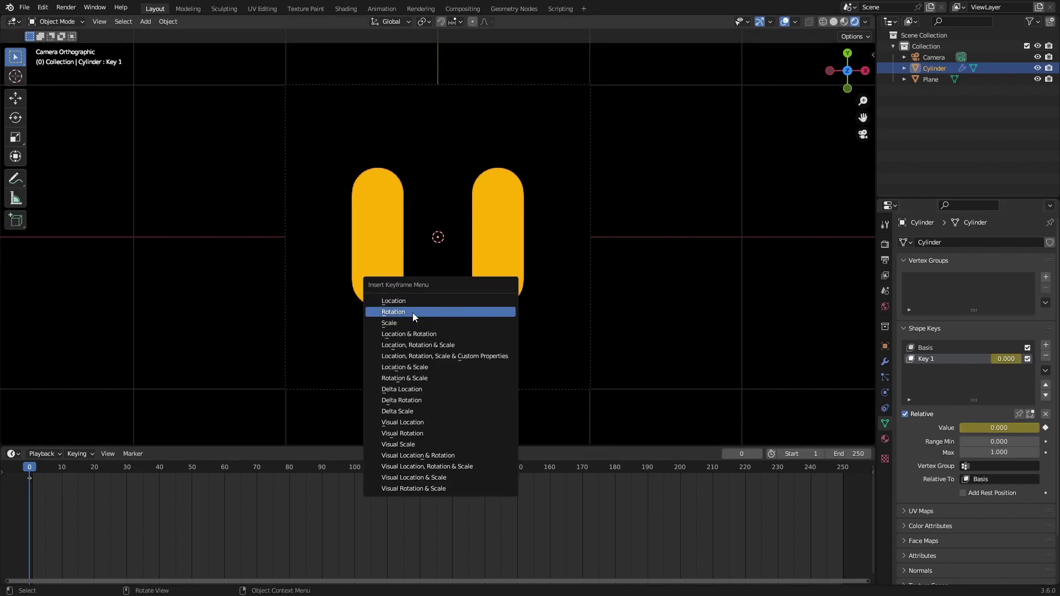
click(418, 332)
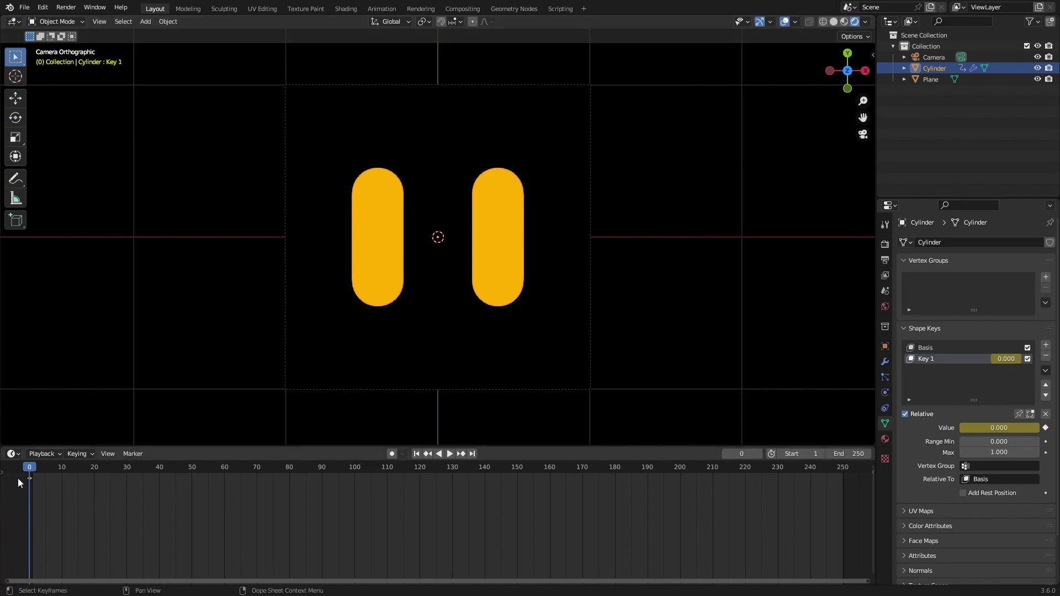
- At frame 20, set the second shape key's value to 1 and keyframe it
drag(18, 478, 94, 469)
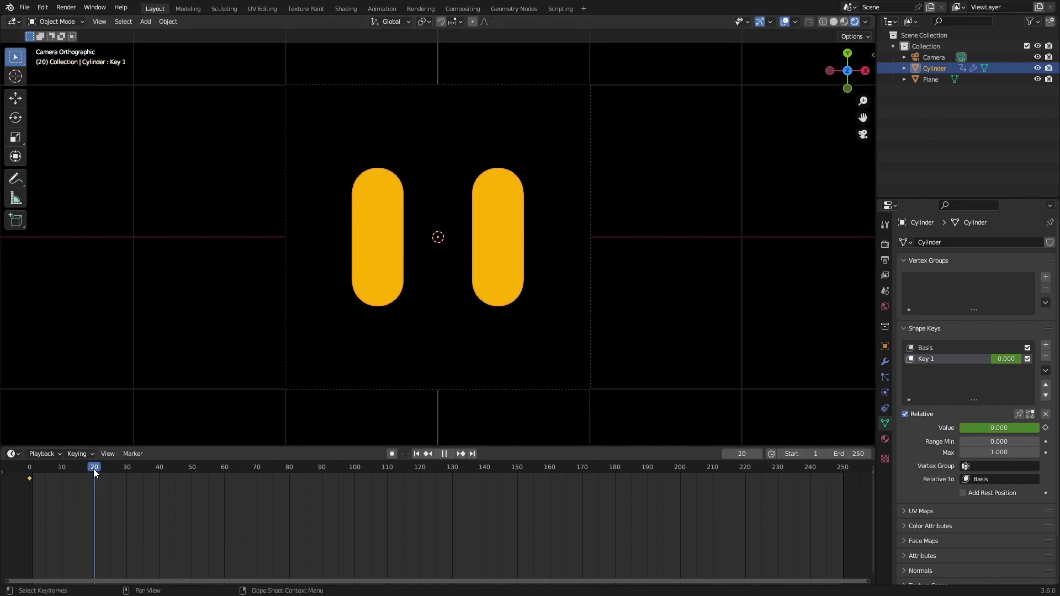
drag(989, 428, 1018, 429)
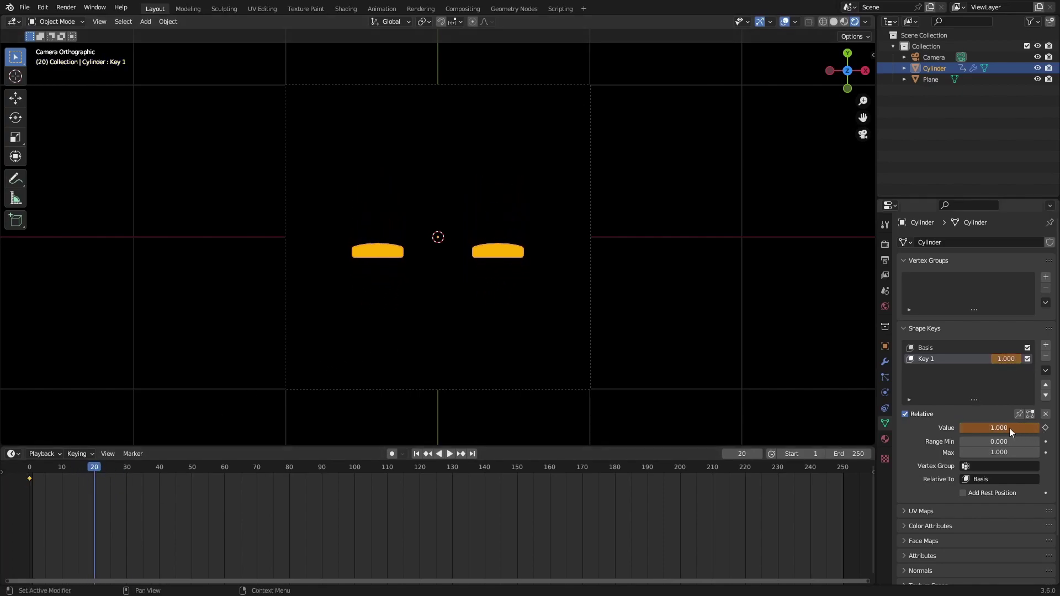
key(i)
- At frame 30, move the closed eyes slightly upward and keyframe their position
click(126, 468)
key(g)
click(373, 304)
key(i)
click(338, 353)
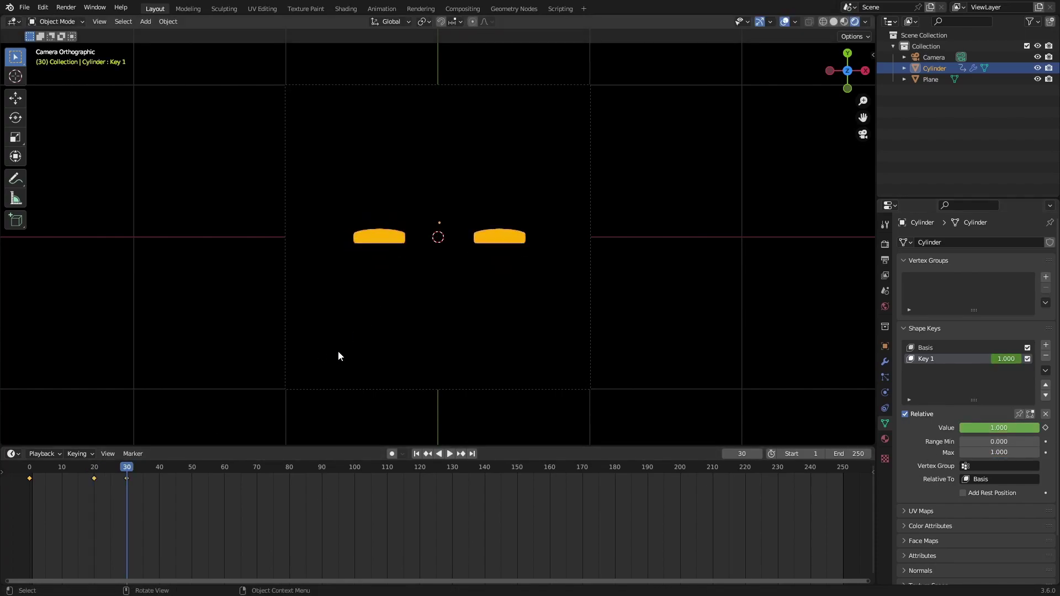
- At frame 40, move the closed eyes slightly downward and keyframe them, and paste copies of the bobbing keyframes at frames 50 and 60
key(shift+Up)
key(g)
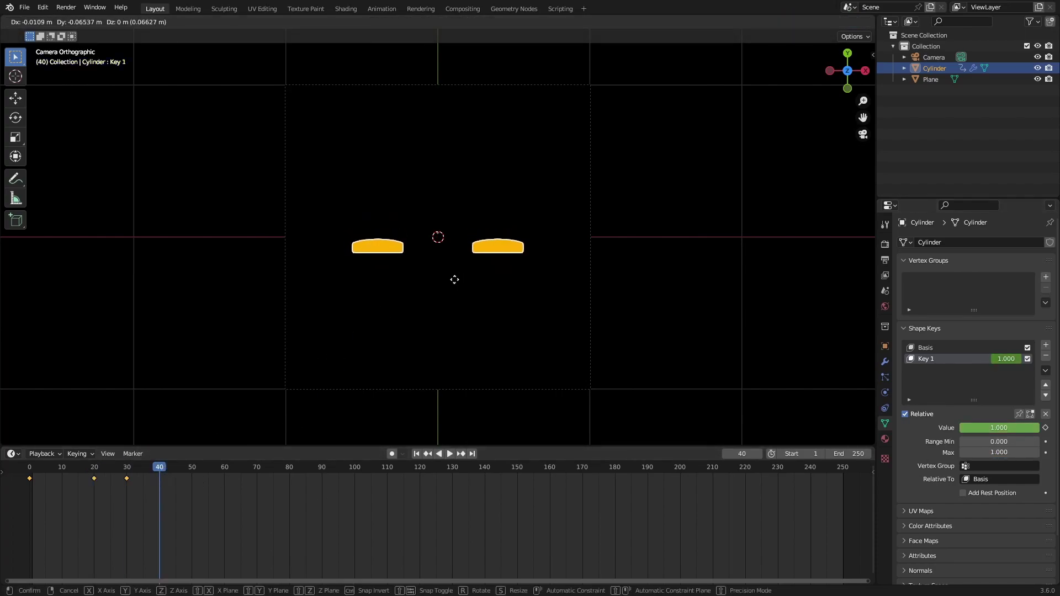
click(455, 282)
key(i)
click(195, 468)
drag(195, 468, 192, 468)
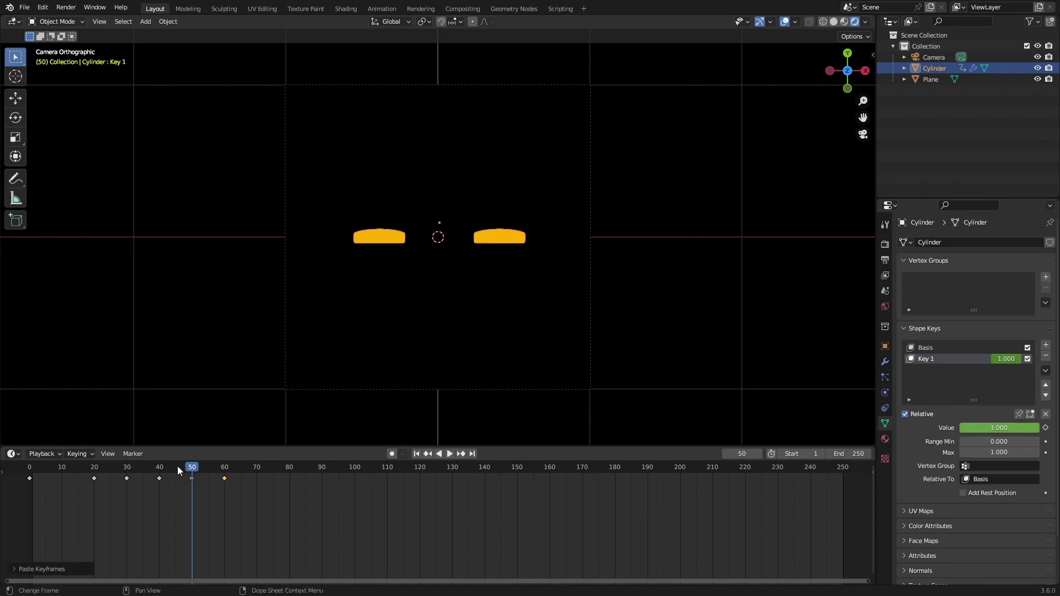
- Scale the blink keyframes in time to span frames 10 to 30, and keyframe the shape key's value at 0 on frame 50
drag(131, 474, 294, 516)
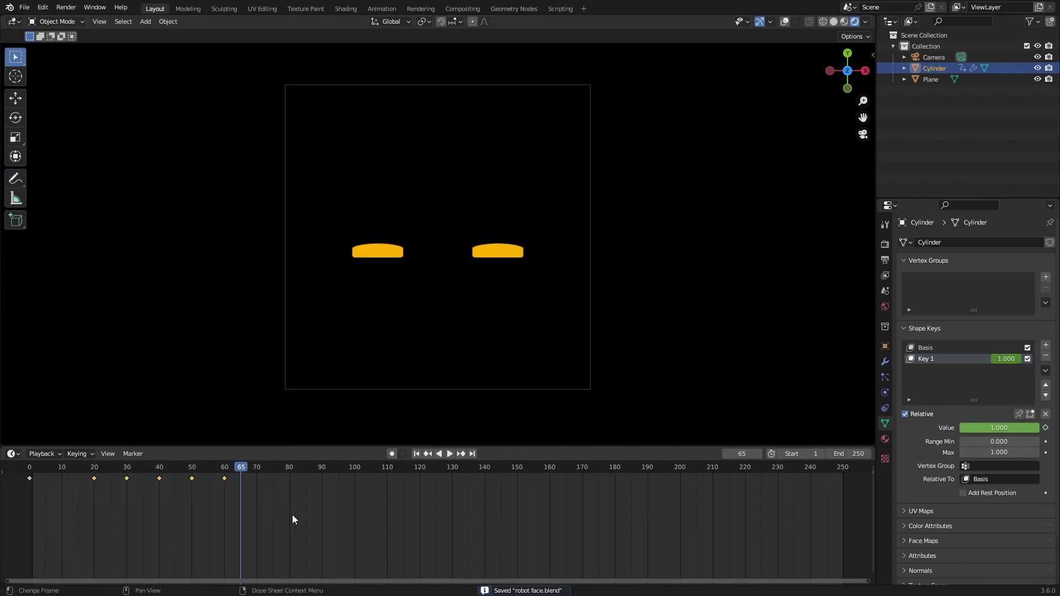
key(s)
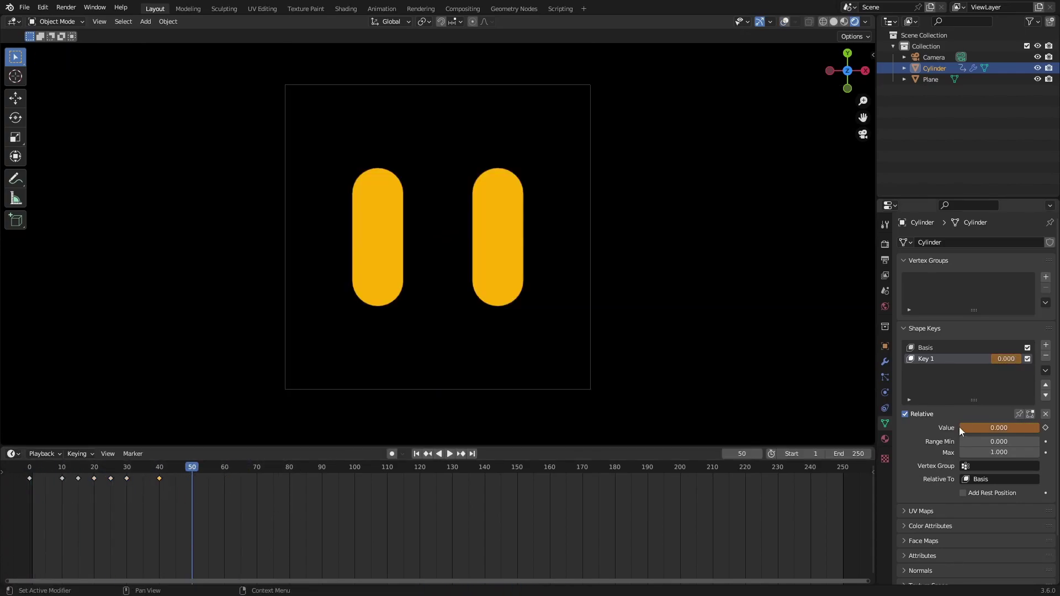
click(222, 473)
key(space)
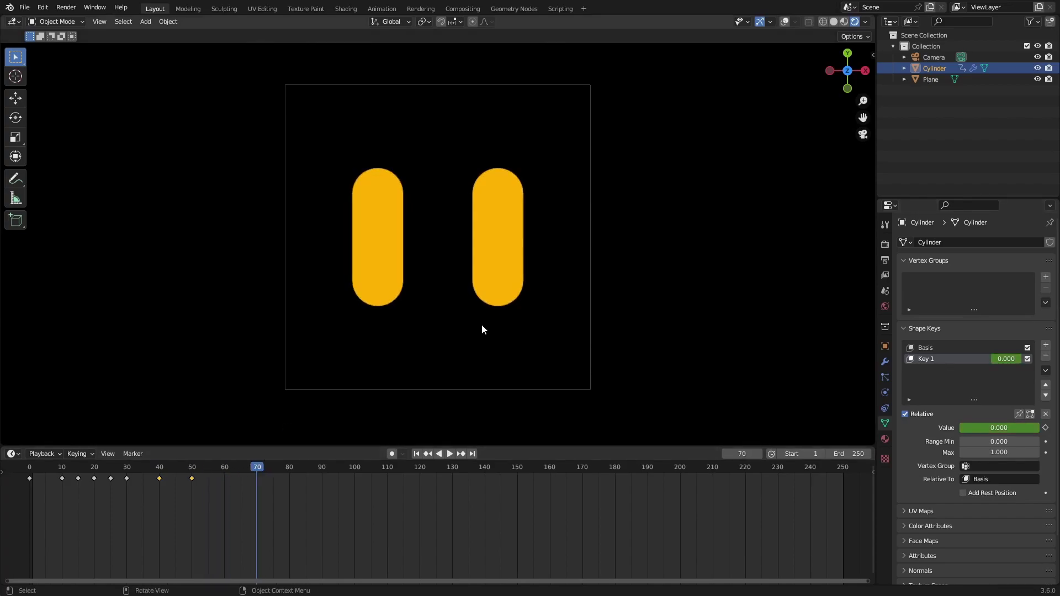
- Animate the eyes glancing around by keyframing them down-right at frame 70 and up-left at frame 90, with further keys at frames 100 and 120
key(g)
click(698, 429)
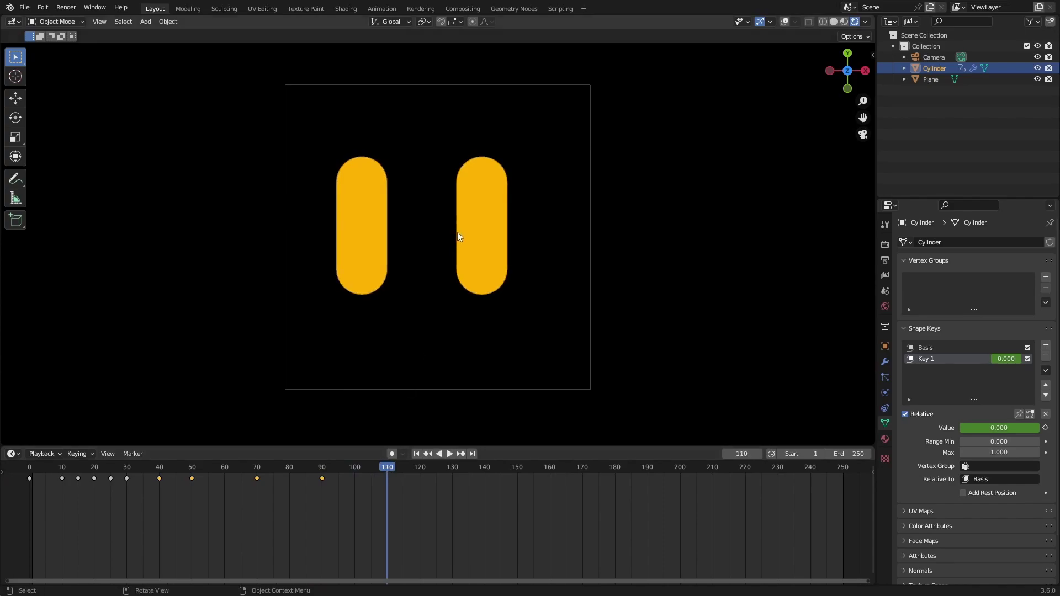
key(g)
click(493, 244)
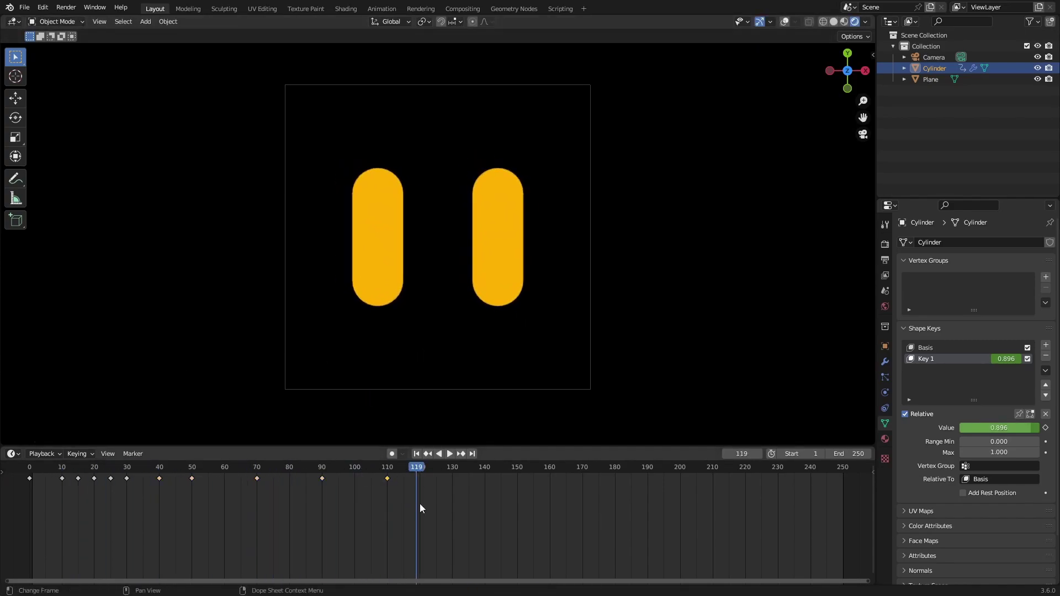
key(g)
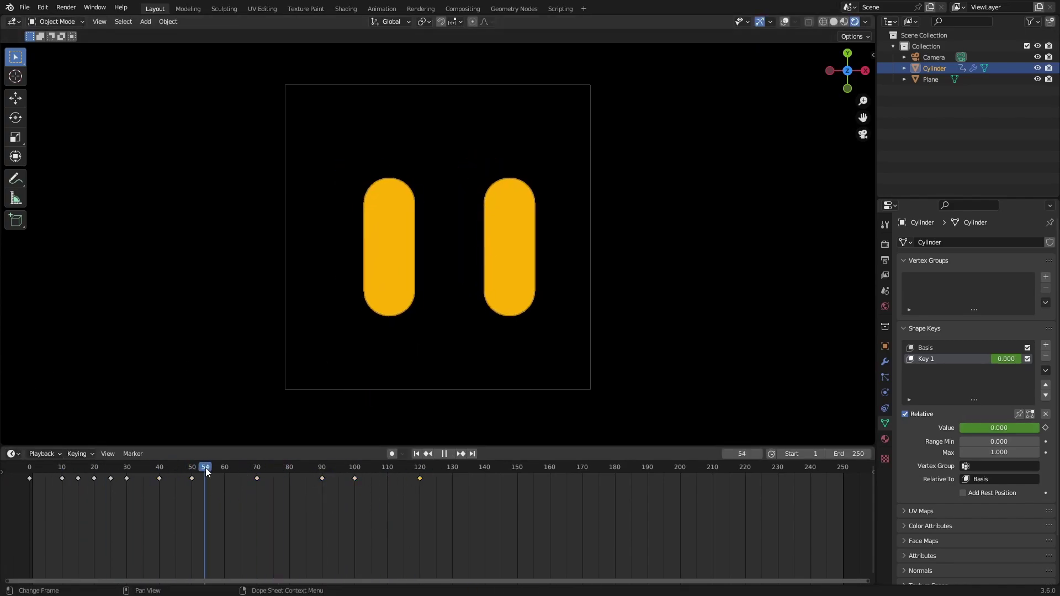
- Show the viewport overlays, clear the eyes' location with a keyframe at frame 40, save the file, and check the motion up to frame 50
key(shift+alt+z)
key(alt+g)
mouse_move(191, 467)
mouse_down()
mouse_move(159, 472)
mouse_move(204, 458)
mouse_move(195, 455)
mouse_up()
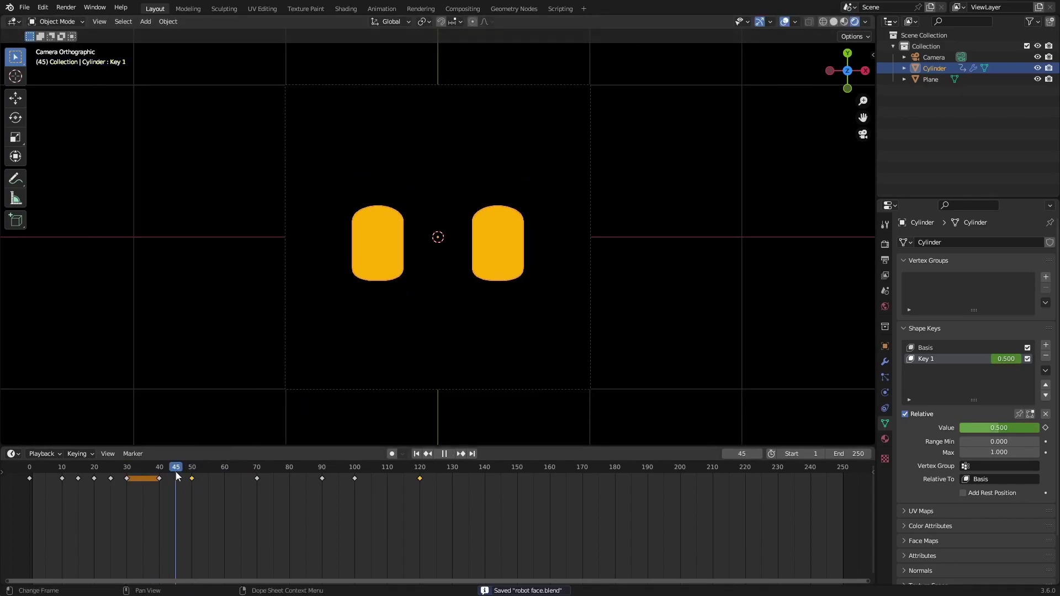
key(space)
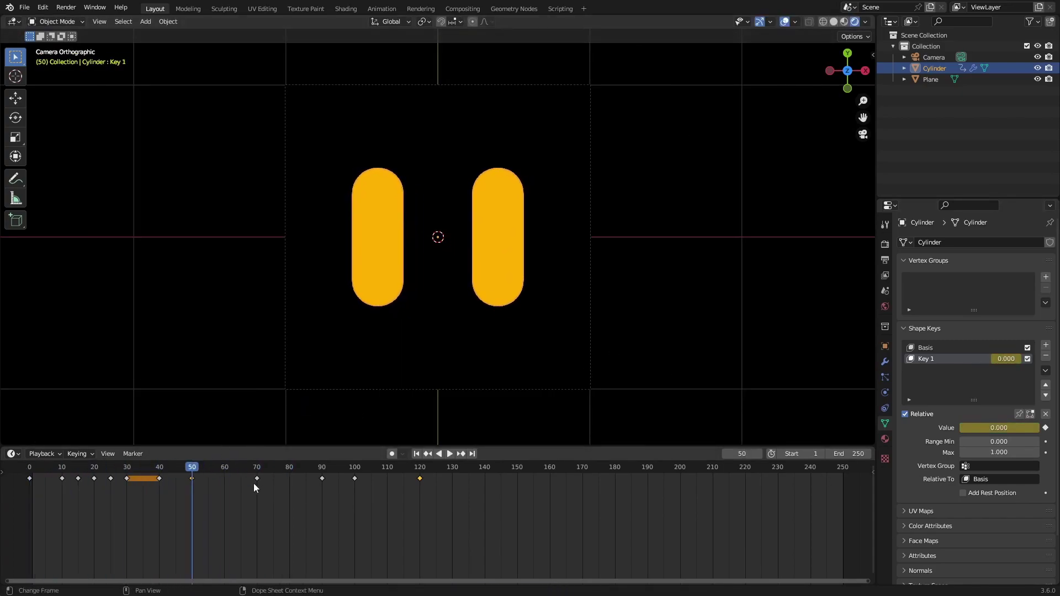
- Shift the eyes' keyframes from frame 70 onward by 20 frames, clear their location at frame 70 and keyframe it
drag(254, 510, 469, 473)
text(g20)
key(Return)
drag(265, 467, 238, 462)
key(alt+g)
key(i)
- Play the eye animation from the first frame to review the timing, and reselect the eyes
key(shift+Left)
key(space)
key(alt+a)
click(785, 22)
click(785, 21)
key(space)
click(497, 237)
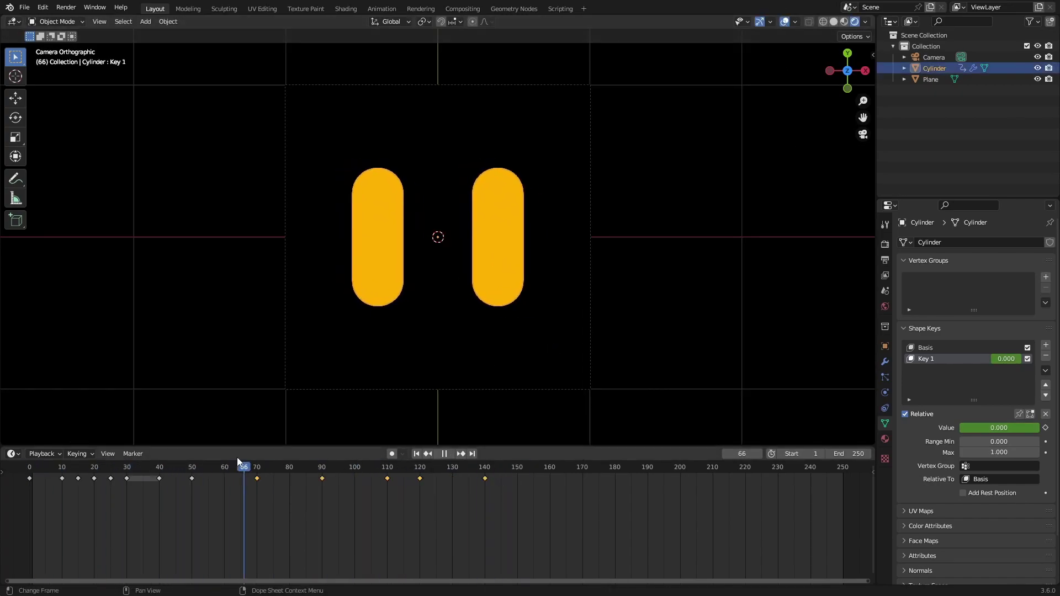
- Add a keyframe for the eyes at frame 100, shift the following keyframes 10 frames later, and preview the motion
key(space)
drag(324, 466, 355, 468)
key(space)
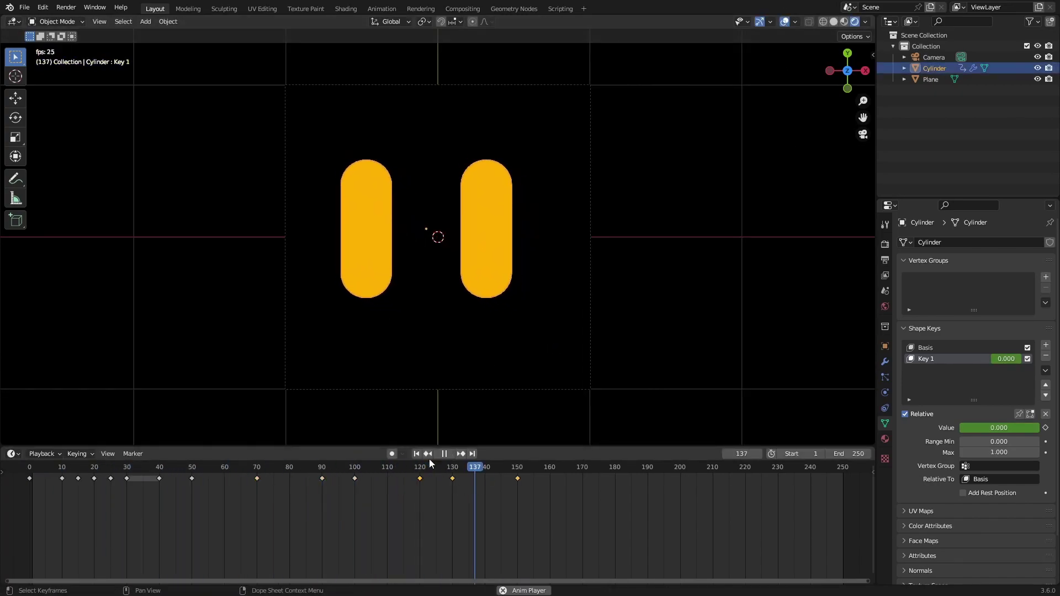
key(space)
- Reposition the eyes at frame 120, keyframe them there, and duplicate that keyframe to frame 130
click(420, 465)
key(g)
click(516, 287)
key(i)
click(420, 478)
key(shift+d)
click(442, 486)
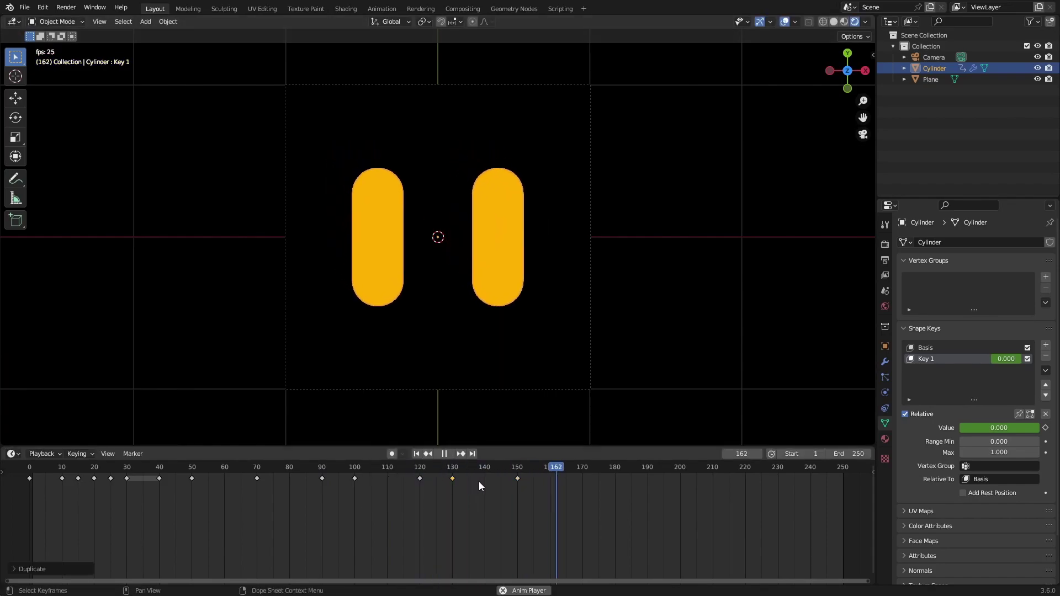
- Stop the playback, save the file, and set the animation's end frame to 160
key(space)
key(ctrl+s)
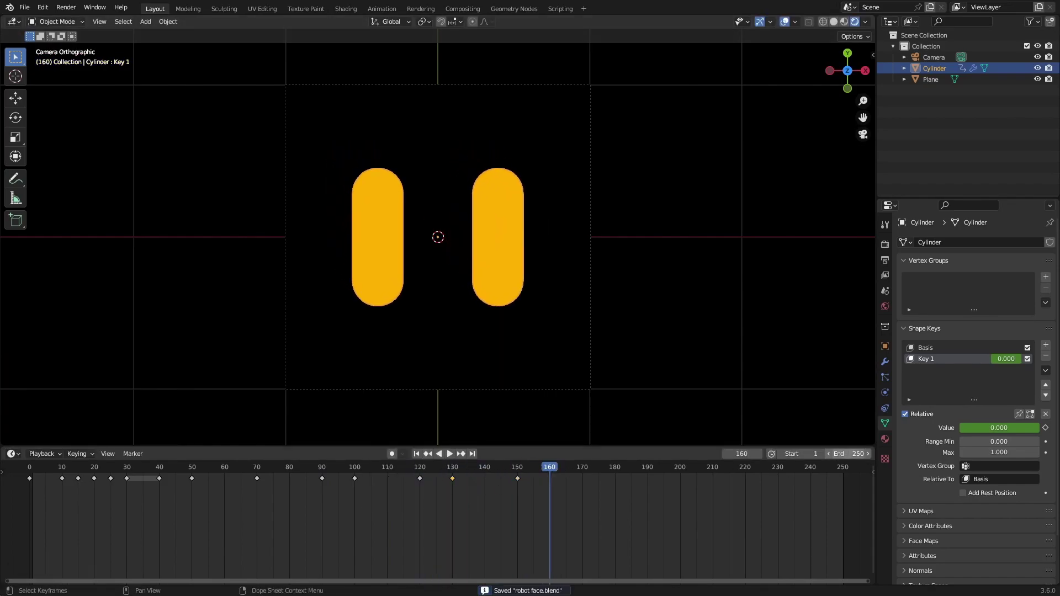
key(Return)
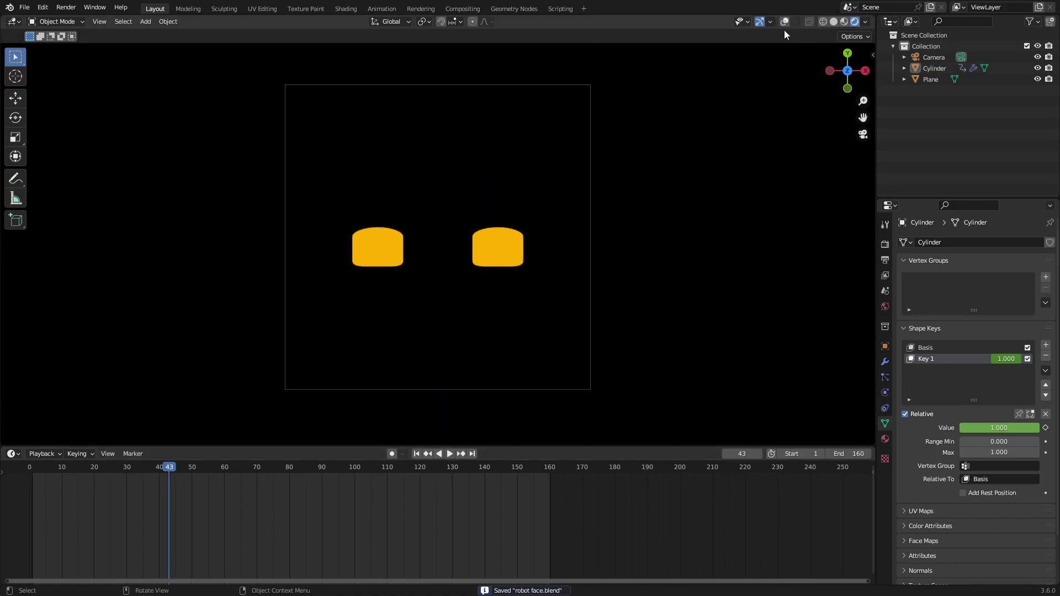
- Show the viewport overlays, add a mesh plane and raise it about 2.065 m on Z above the eyes
click(785, 22)
middle_drag(553, 237, 490, 314)
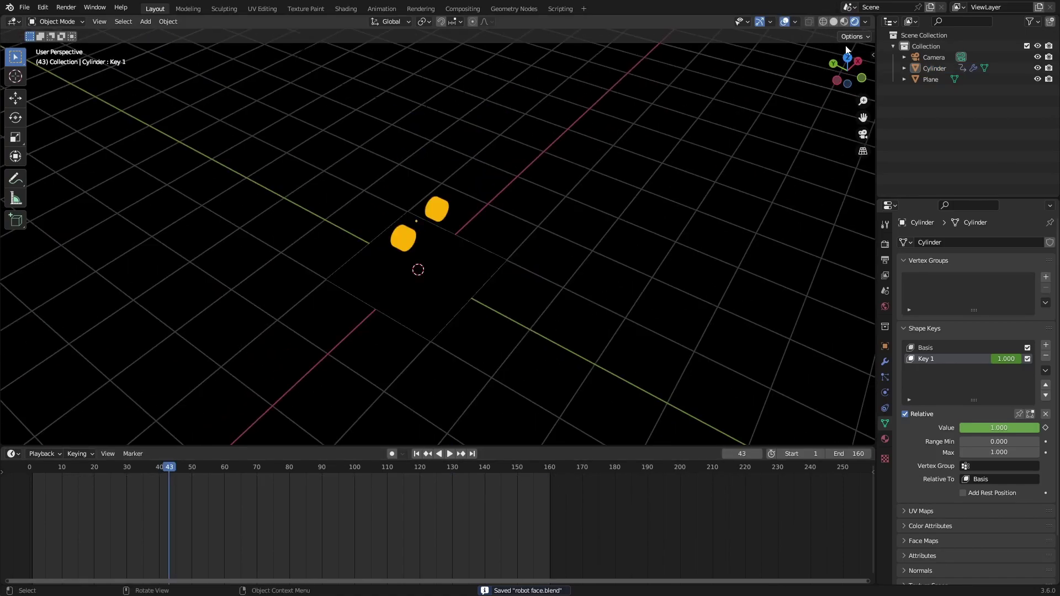
click(932, 56)
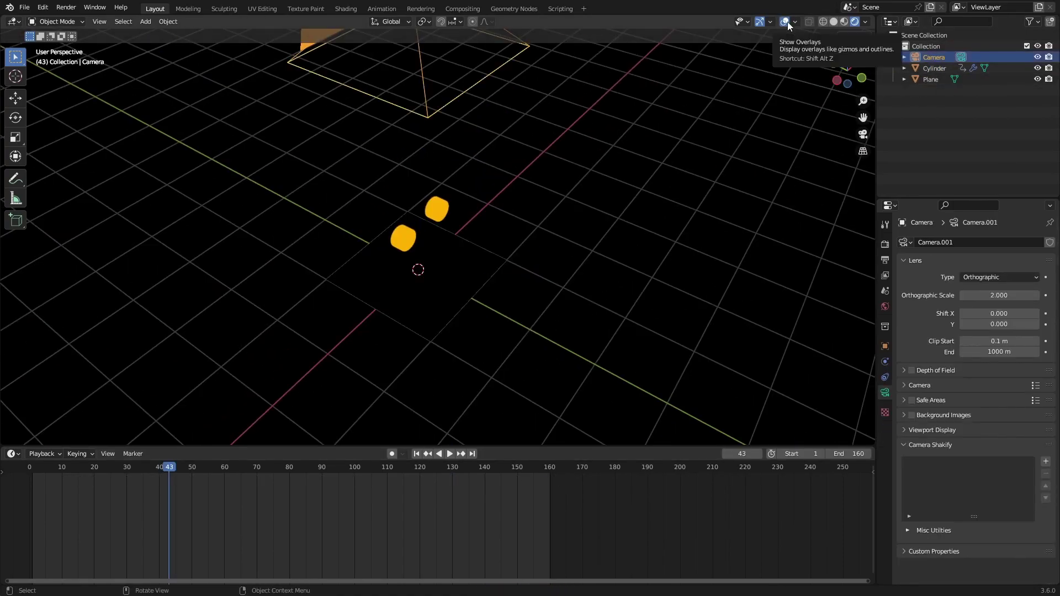
middle_drag(299, 231, 381, 194)
key(shift+a)
mouse_move(384, 191)
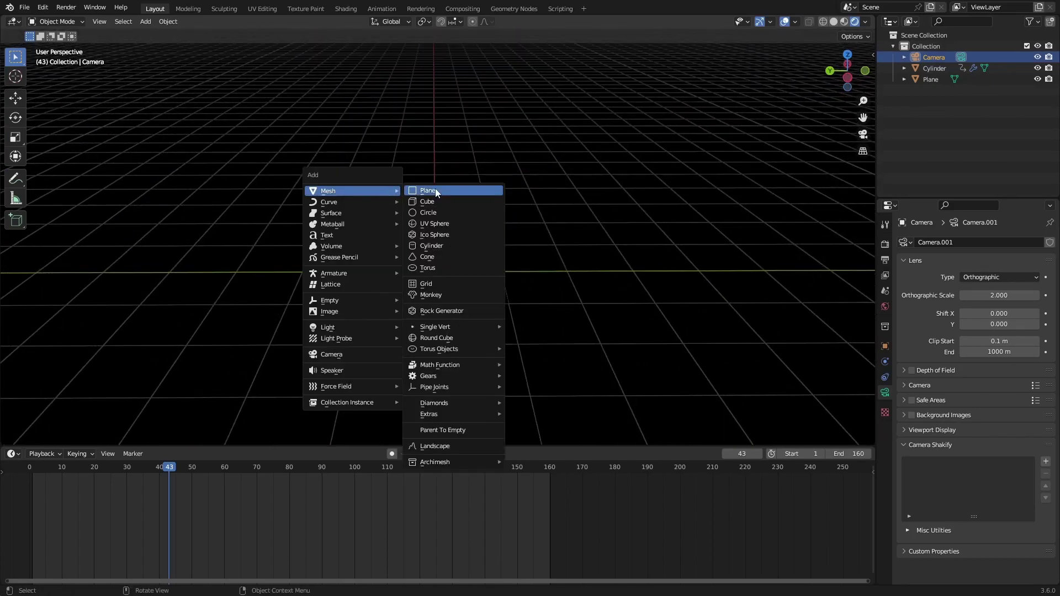
click(435, 191)
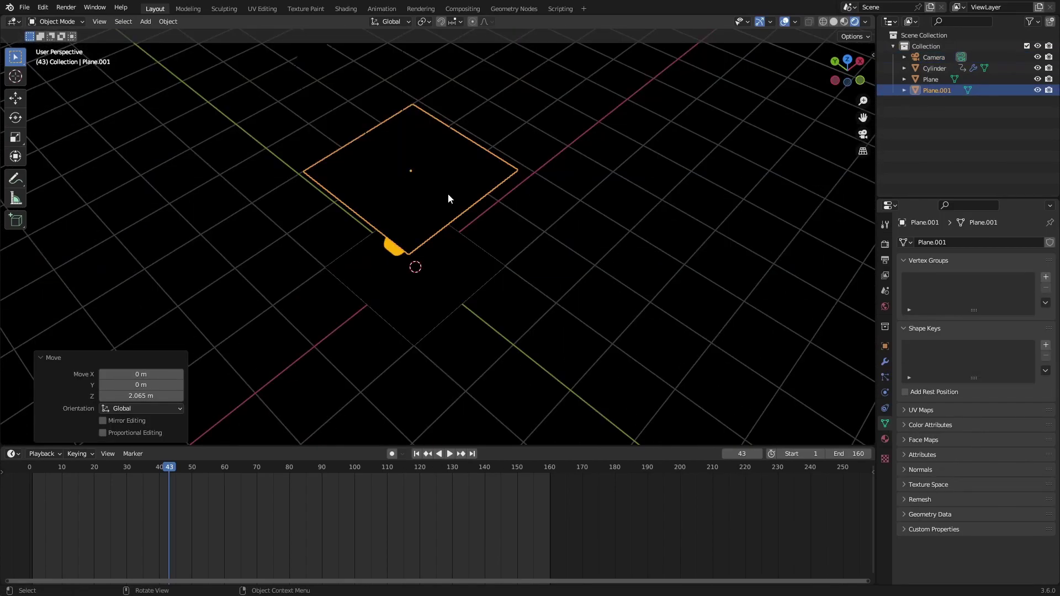
- Subdivide the new plane's mesh four times in Edit Mode and return to Object Mode
key(Tab)
right_click(448, 199)
click(414, 212)
right_click(408, 215)
click(409, 216)
right_click(409, 215)
click(409, 216)
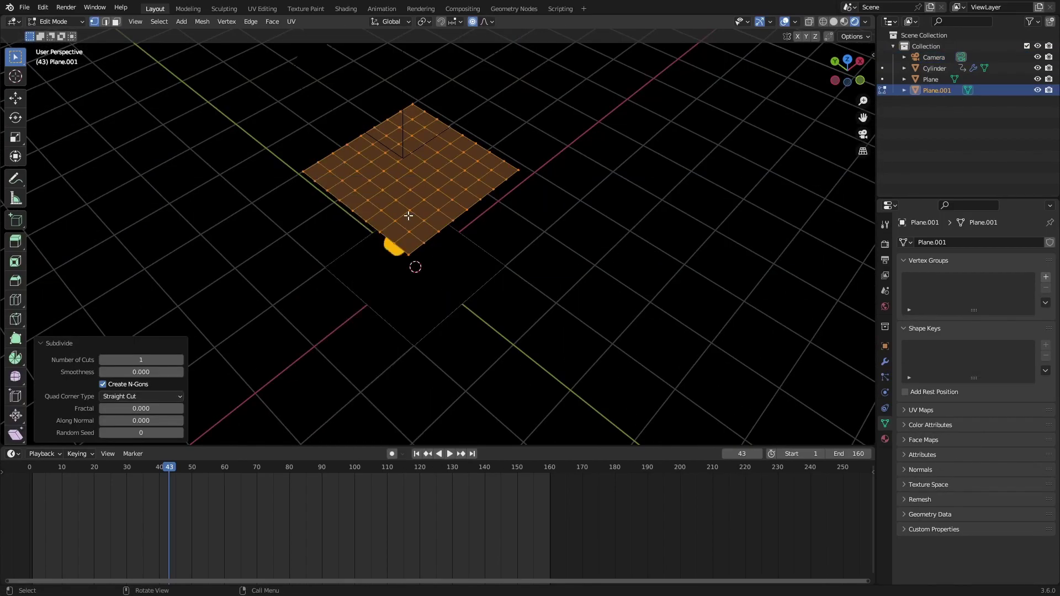
right_click(409, 215)
click(409, 216)
key(Tab)
- Add a Wireframe modifier and a level 1 Subdivision modifier to the grid plane, and save the file
click(883, 362)
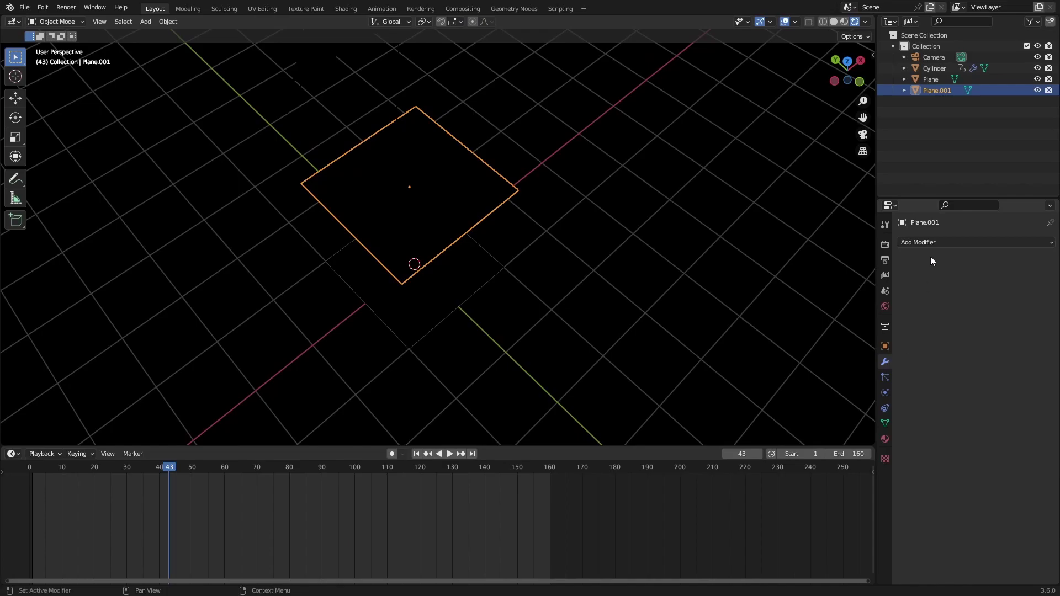
click(930, 243)
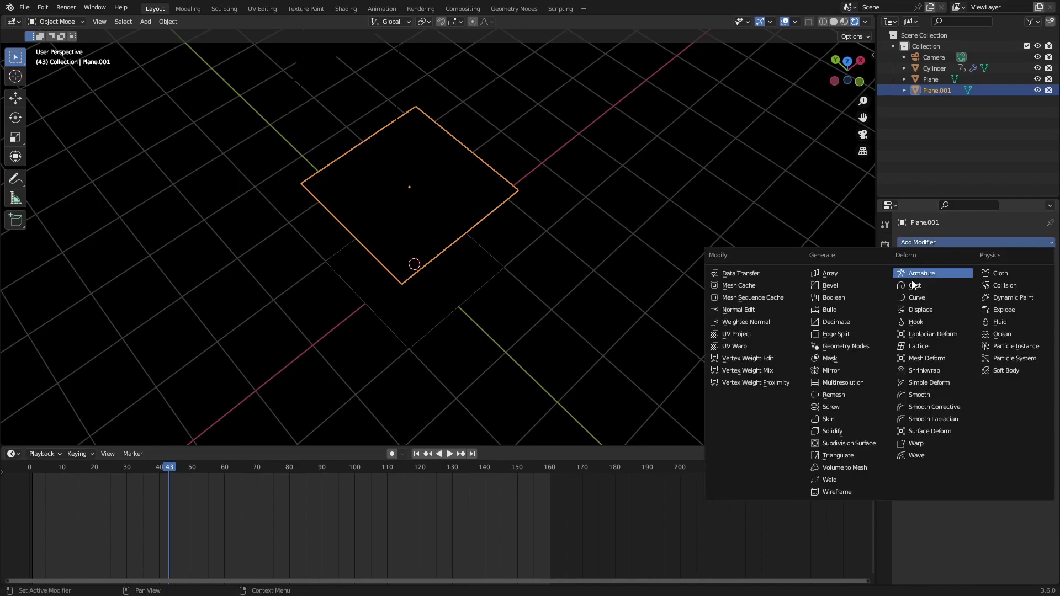
click(836, 493)
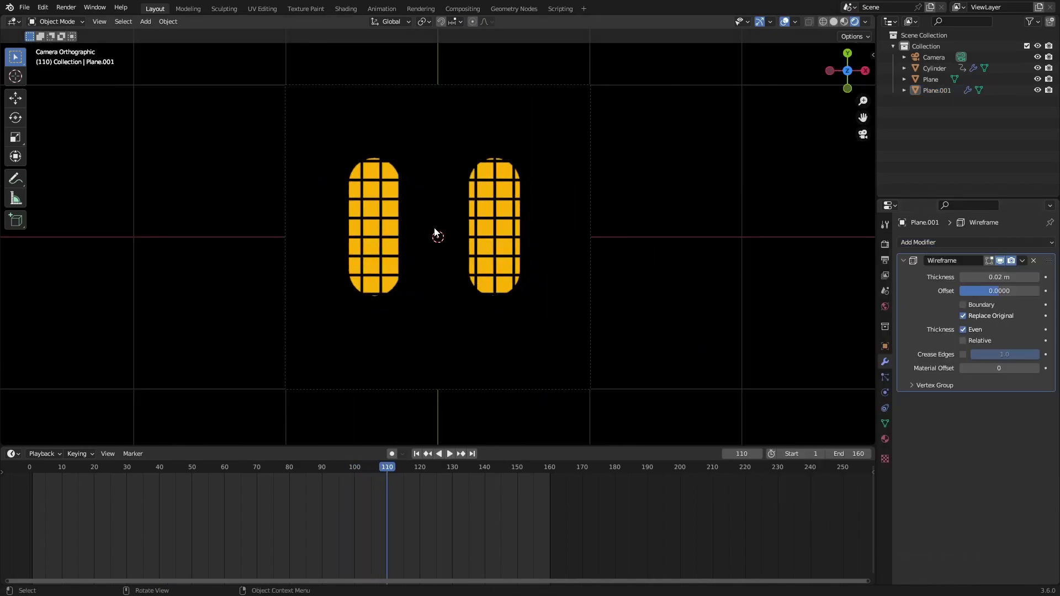
click(564, 281)
key(ctrl+1)
key(ctrl+s)
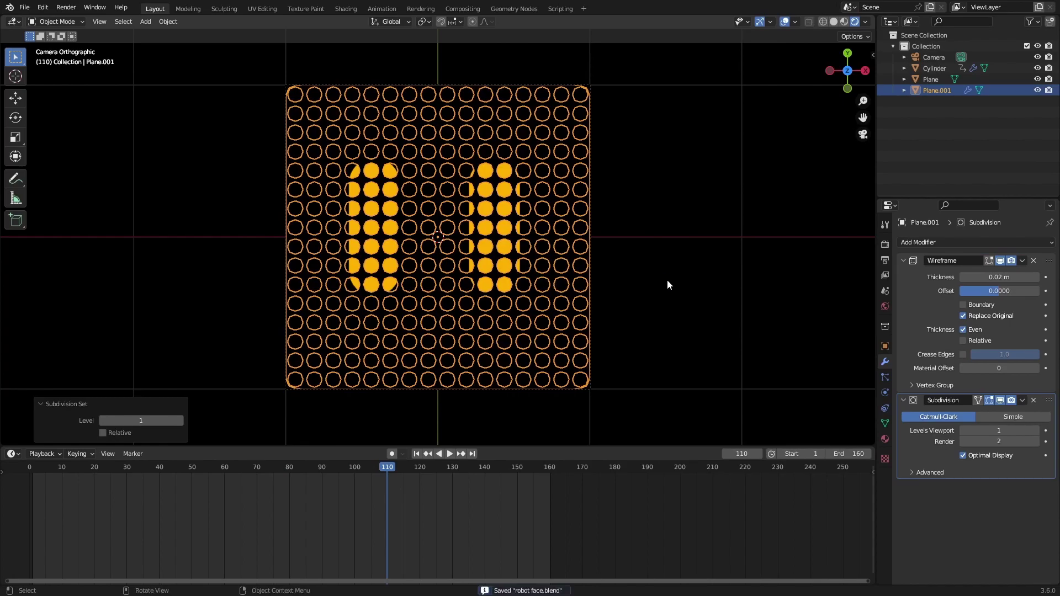
- Deselect the grid plane, examine the dotted eyes up close, and play the animation
click(667, 282)
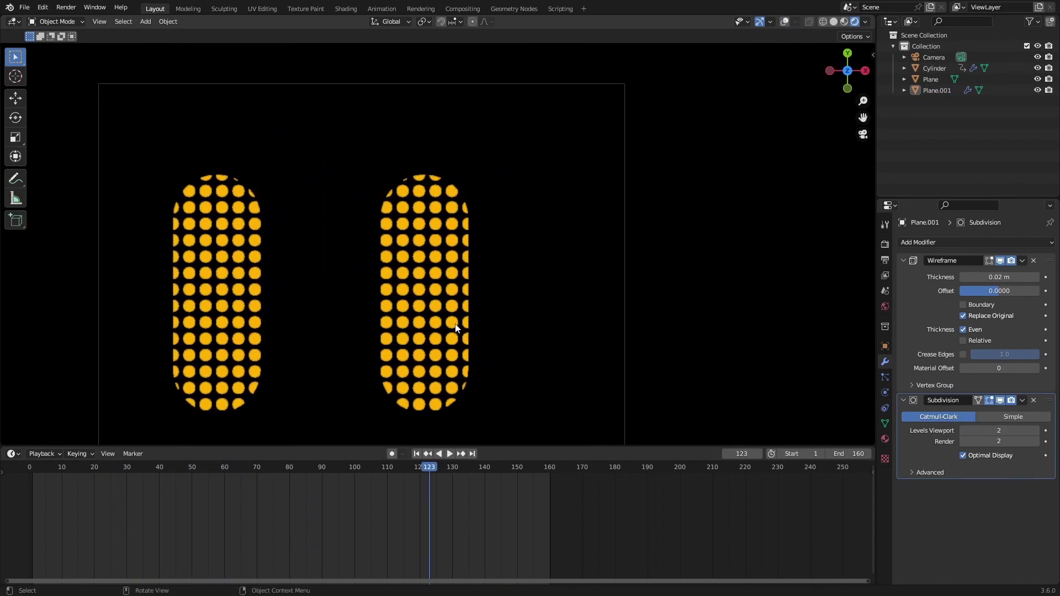
scroll(495, 170, up, 4)
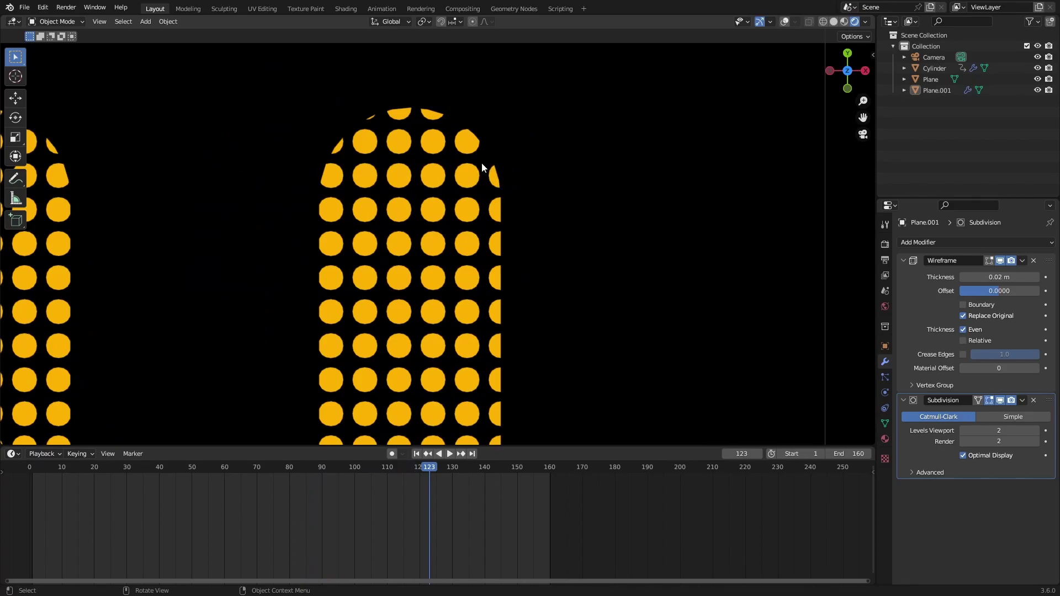
scroll(522, 225, down, 8)
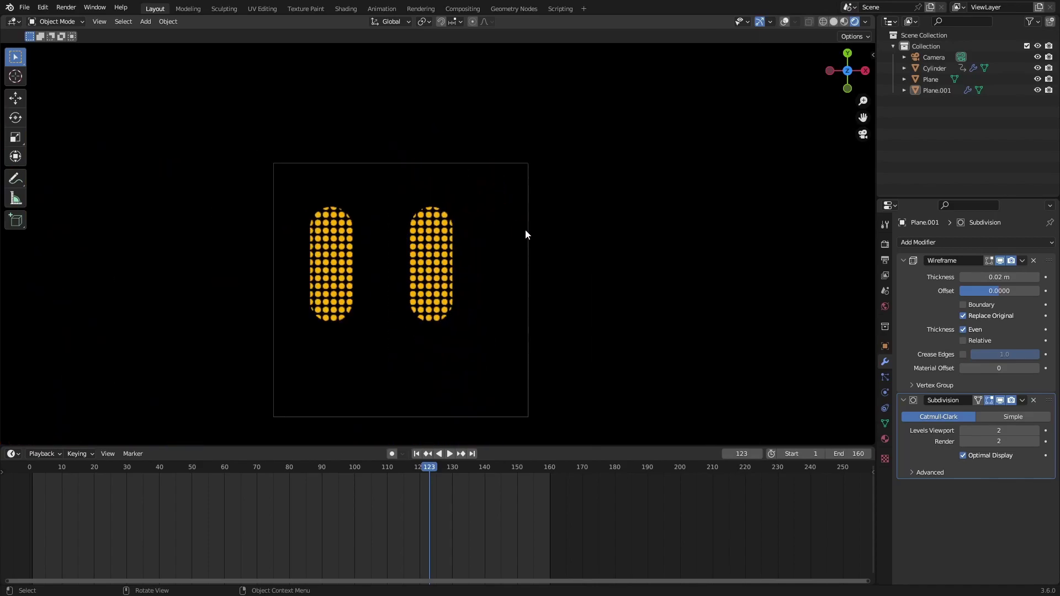
ctrl+middle_drag(528, 272, 544, 237)
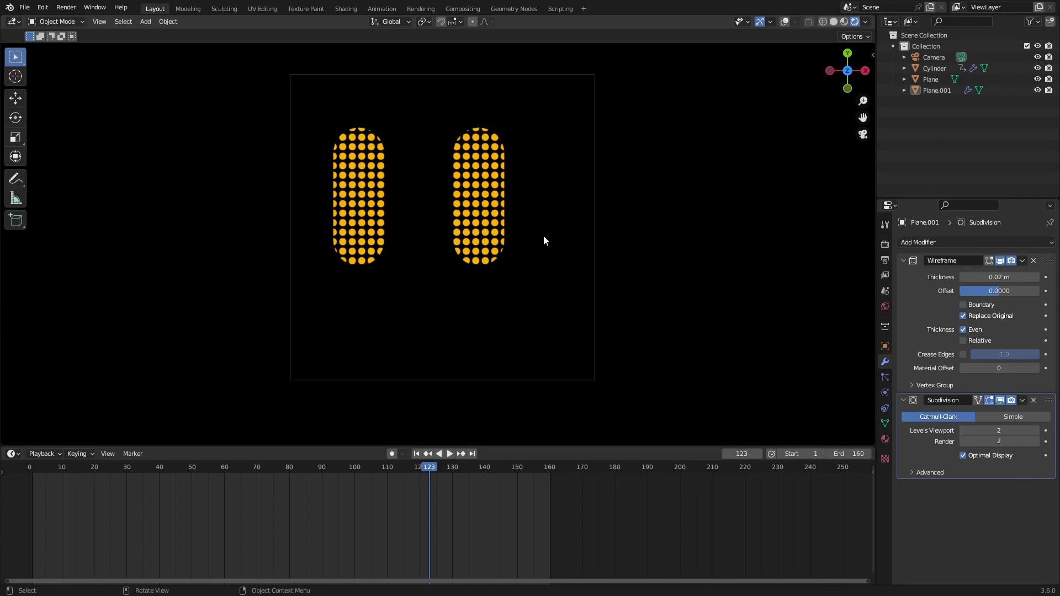
key(space)
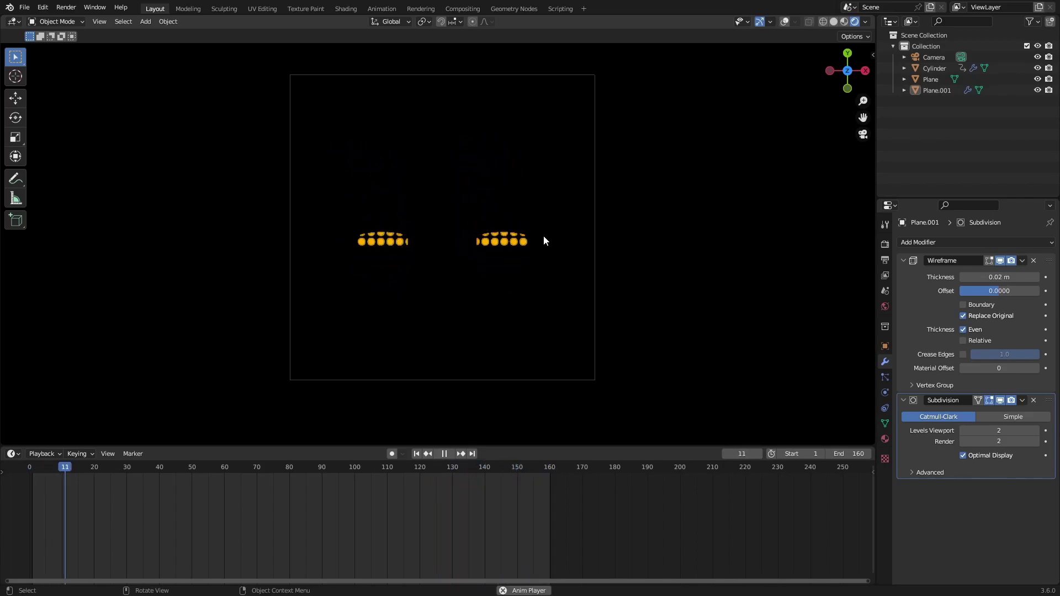
key(space)
- Save the file and set the render output path to F:\Blender\Models\textures\robot_face.mp4
key(ctrl+s)
click(884, 244)
scroll(952, 473, down, 3)
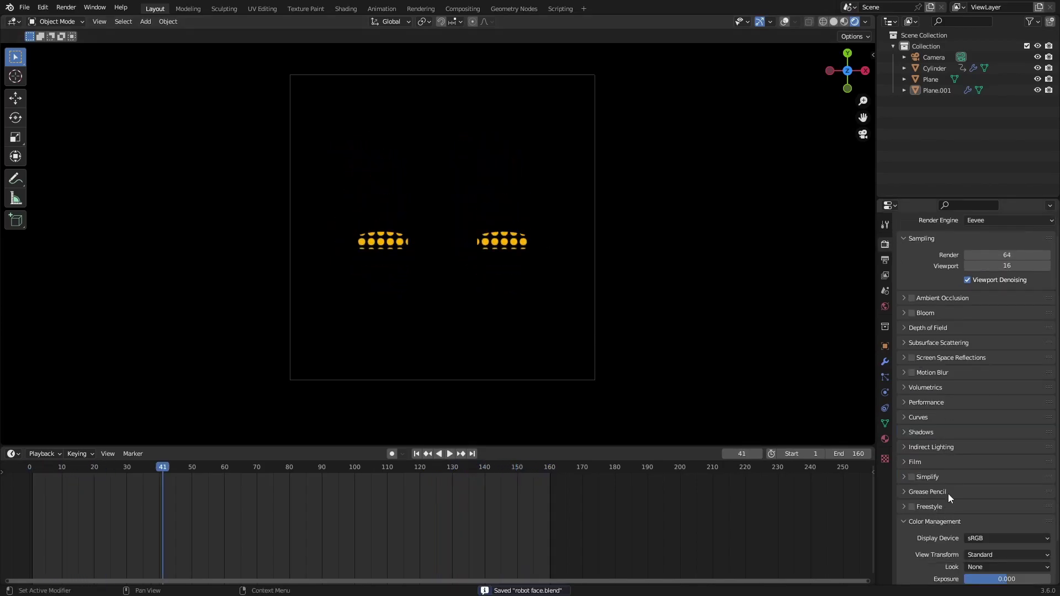
click(886, 260)
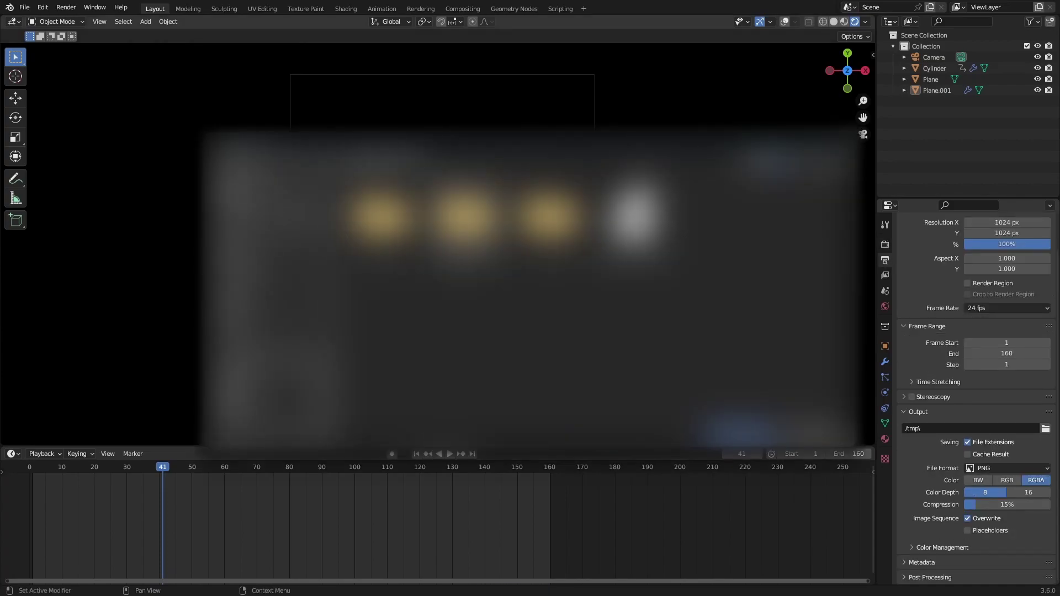
key(Return)
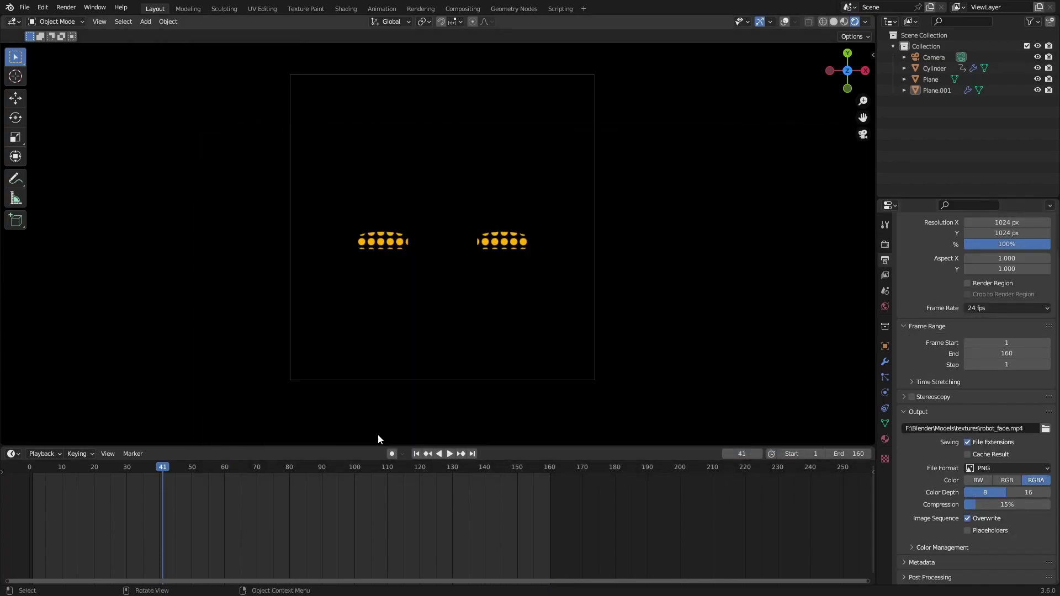
- Set the output file format to FFmpeg Video with the MPEG-4 container
click(994, 468)
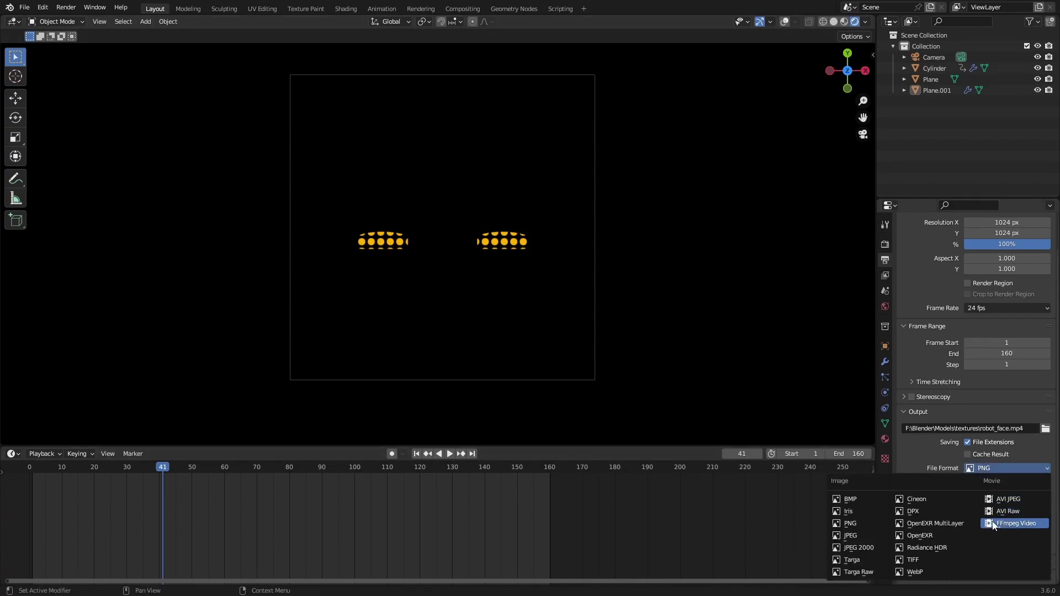
click(1015, 525)
click(929, 544)
click(980, 562)
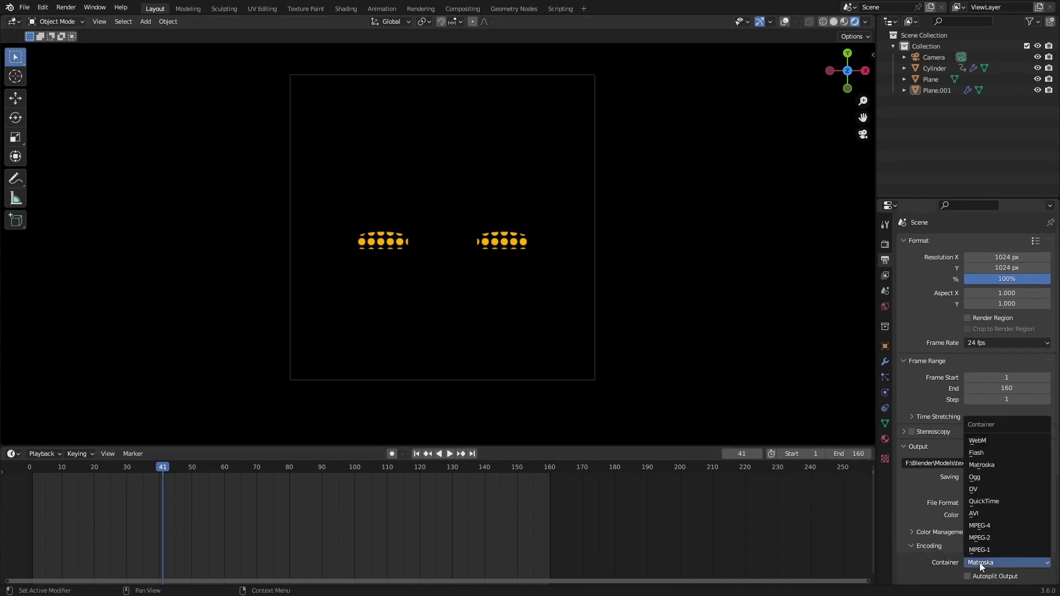
- Save the file, render the full animation, and close the render window
key(ctrl+s)
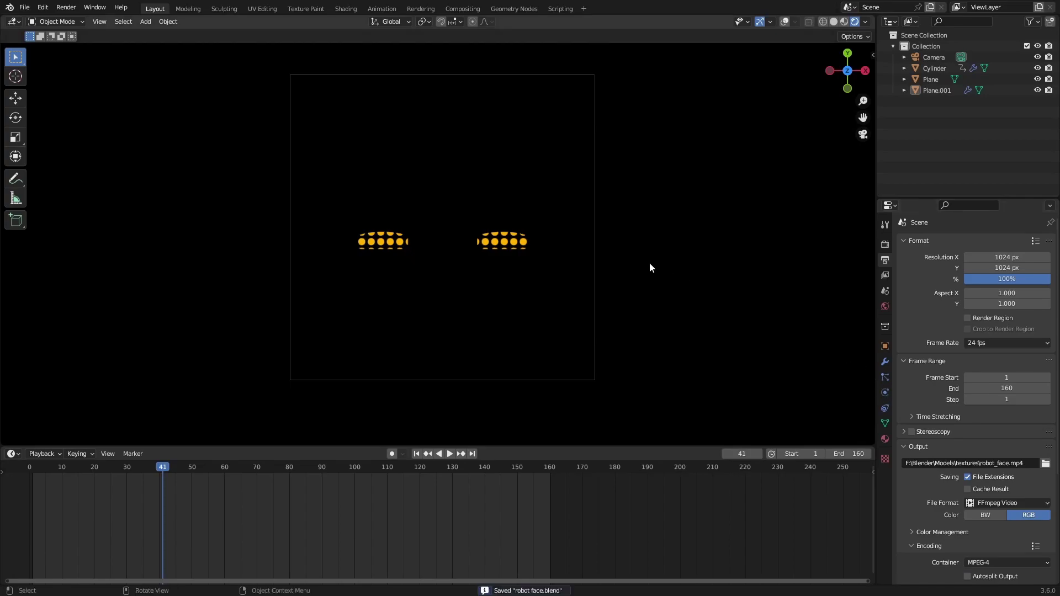
key(ctrl+F12)
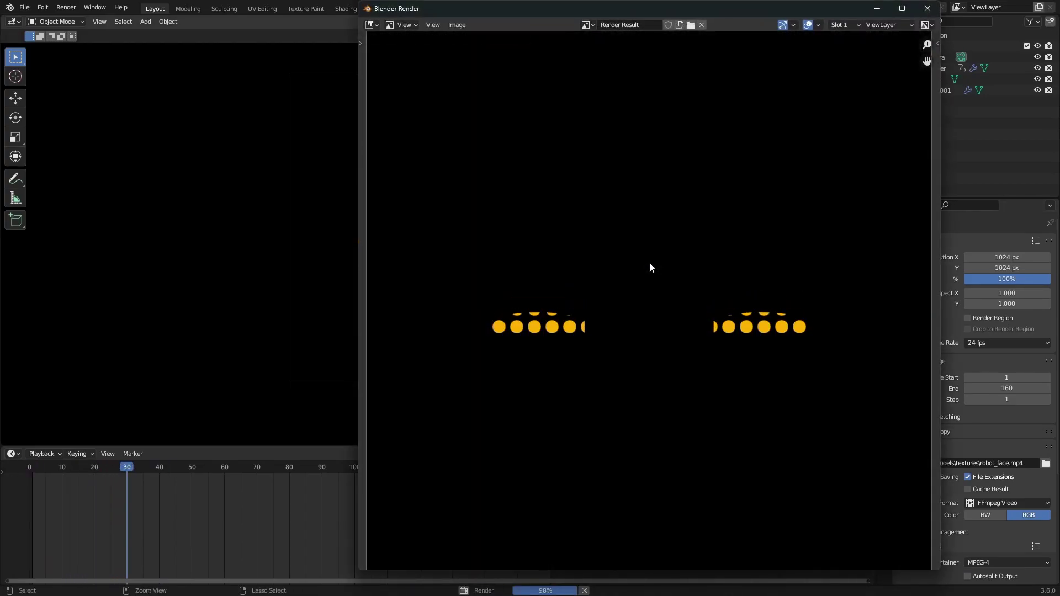
click(935, 10)
- Open the walking robot scene robots.blend, check it in rendered shading, and save the file
click(24, 7)
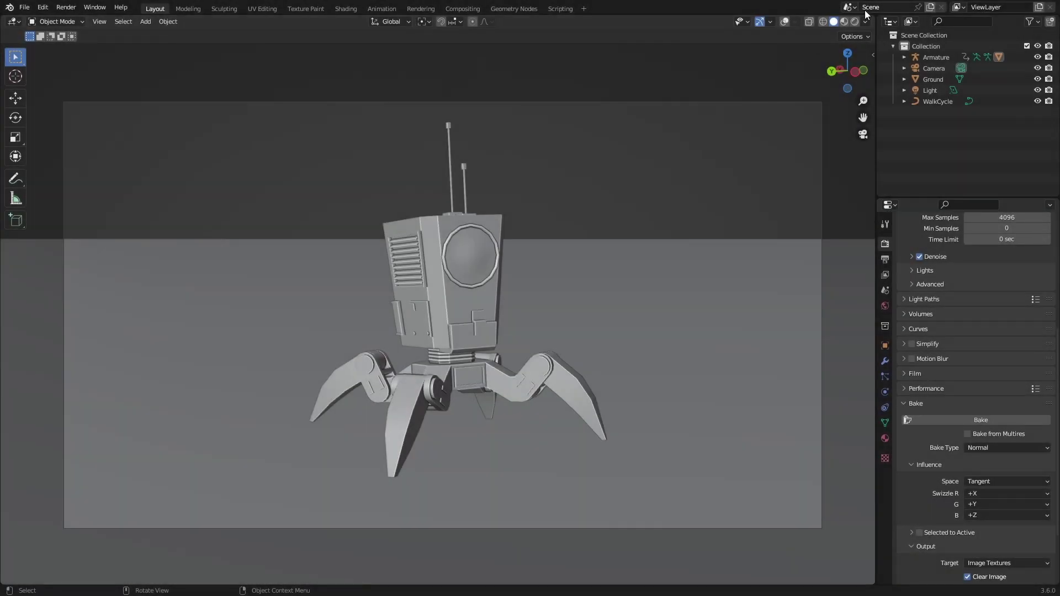
key(z)
key(8)
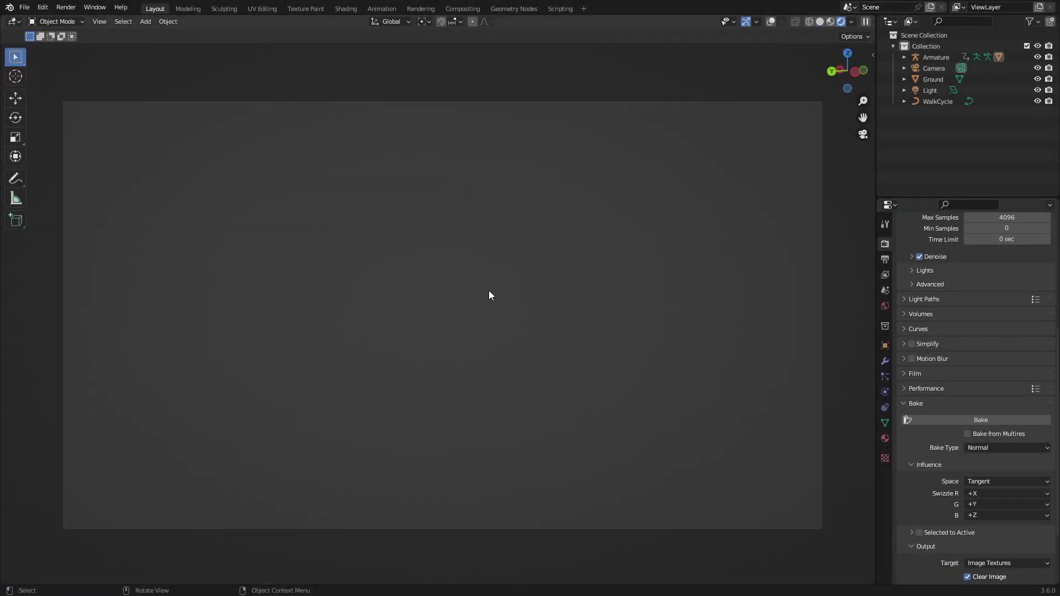
key(ctrl+s)
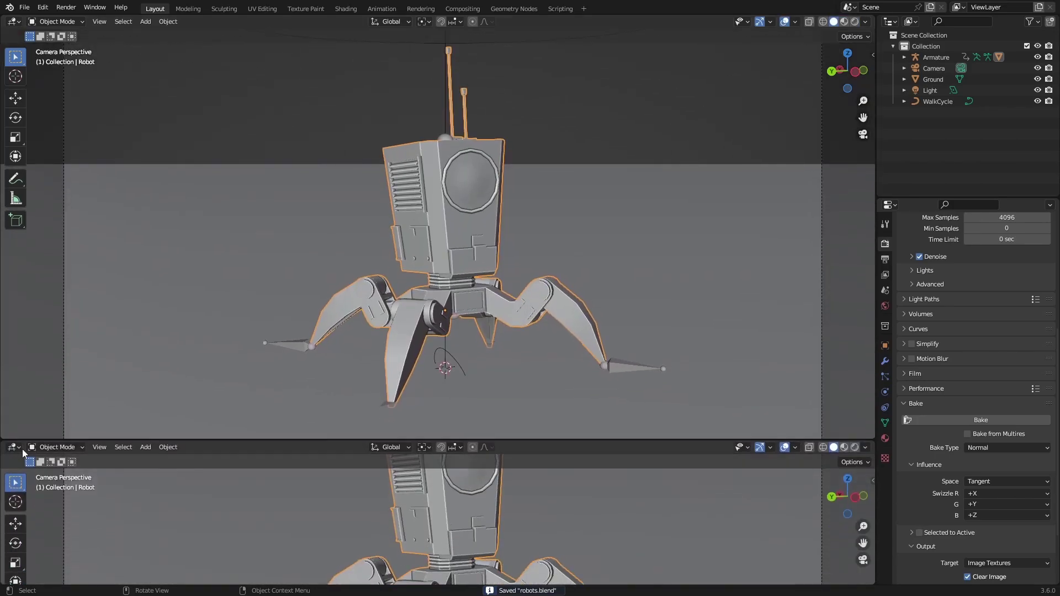
- Set up a timeline below the 3D viewport and split off a shader editor beneath it
click(14, 449)
click(150, 492)
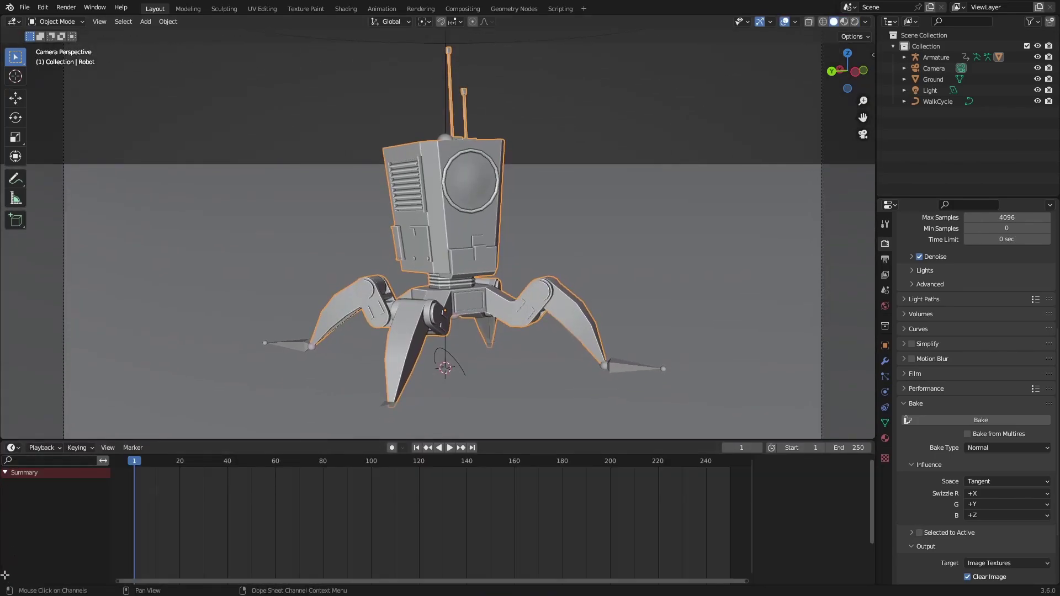
drag(5, 581, 5, 500)
click(10, 512)
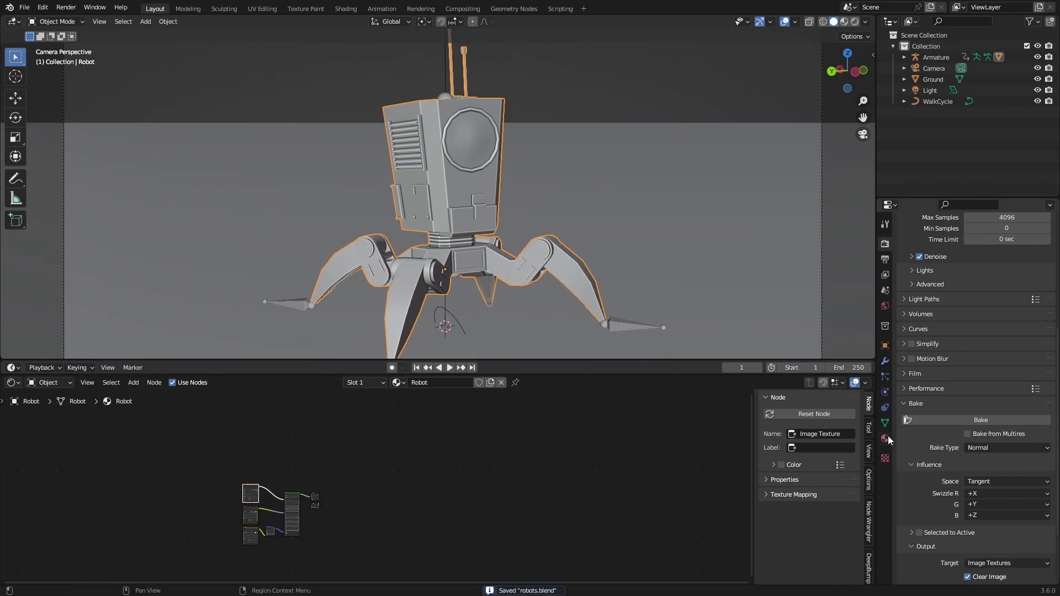
- Select the robot's Screen material and frame its nodes in the shader editor
click(886, 437)
scroll(936, 253, up, 5)
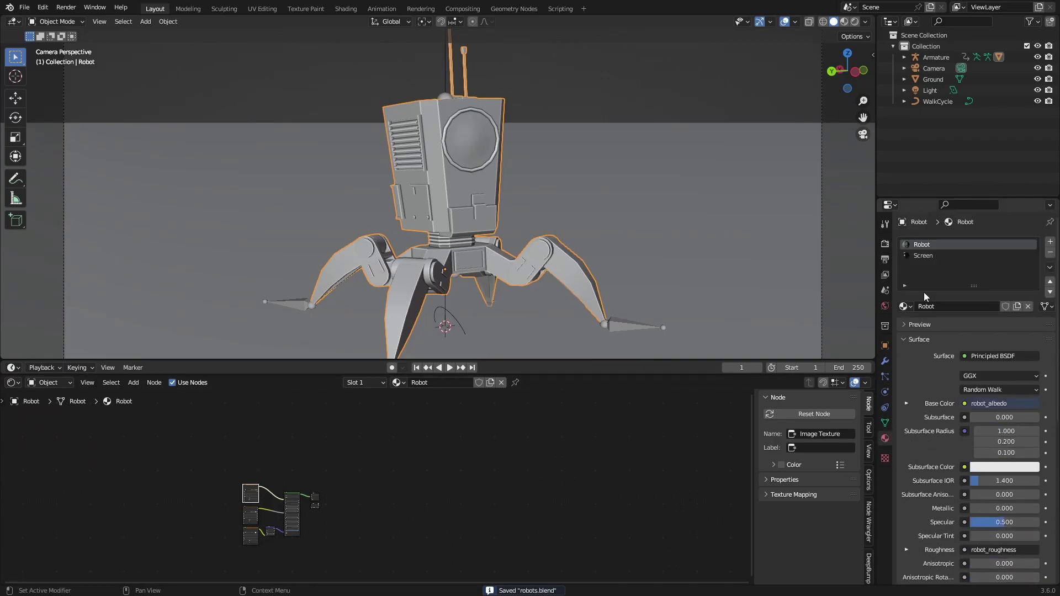
click(923, 255)
click(369, 544)
key(KP_Decimal)
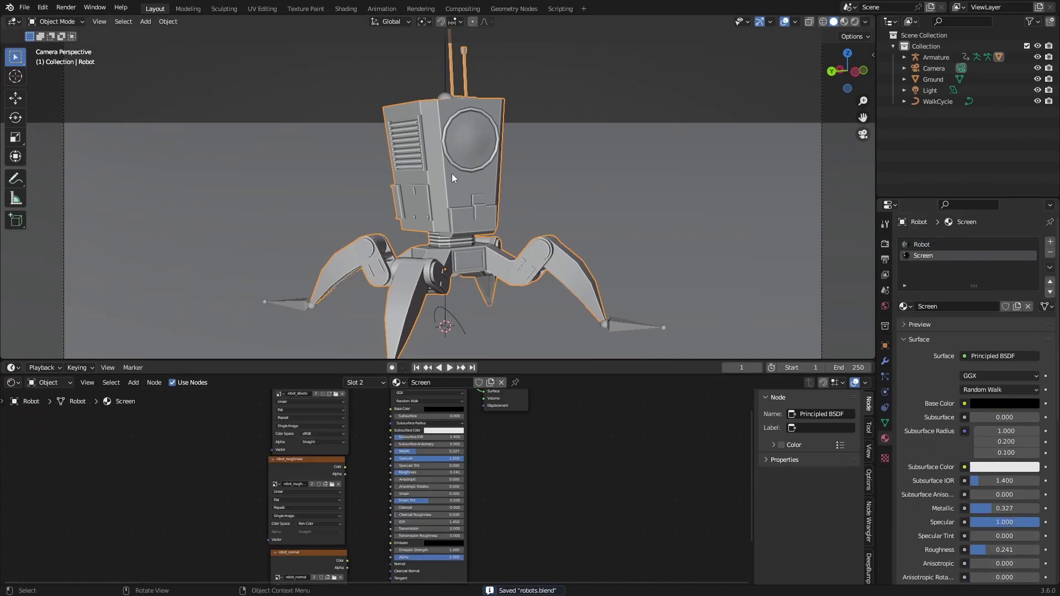
- In Edit Mode, grow the selection over the robot's round screen and switch to face selection
key(Tab)
key(ctrl+KP_Add)
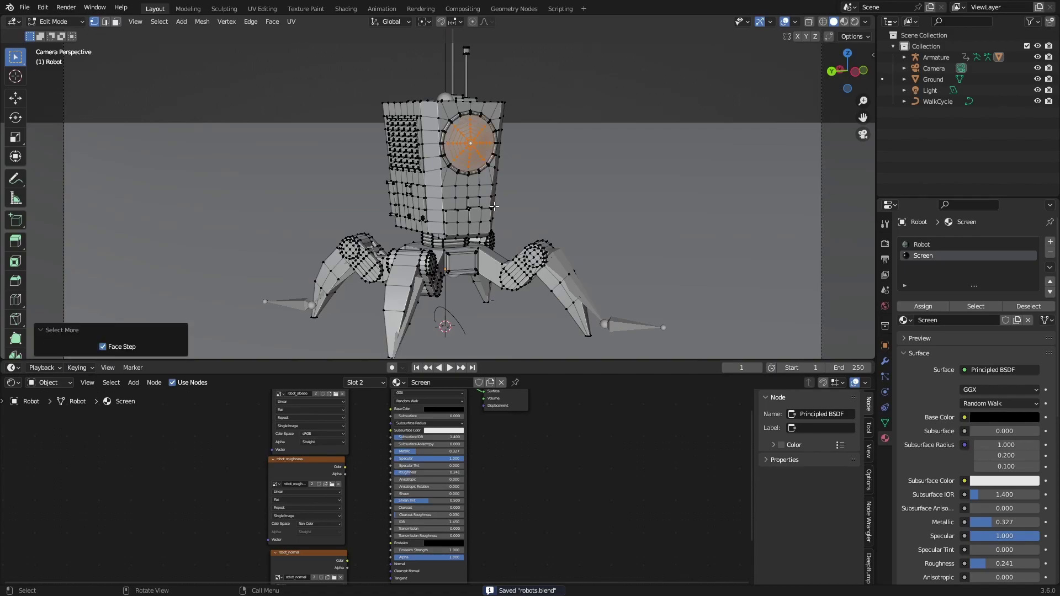
key(3)
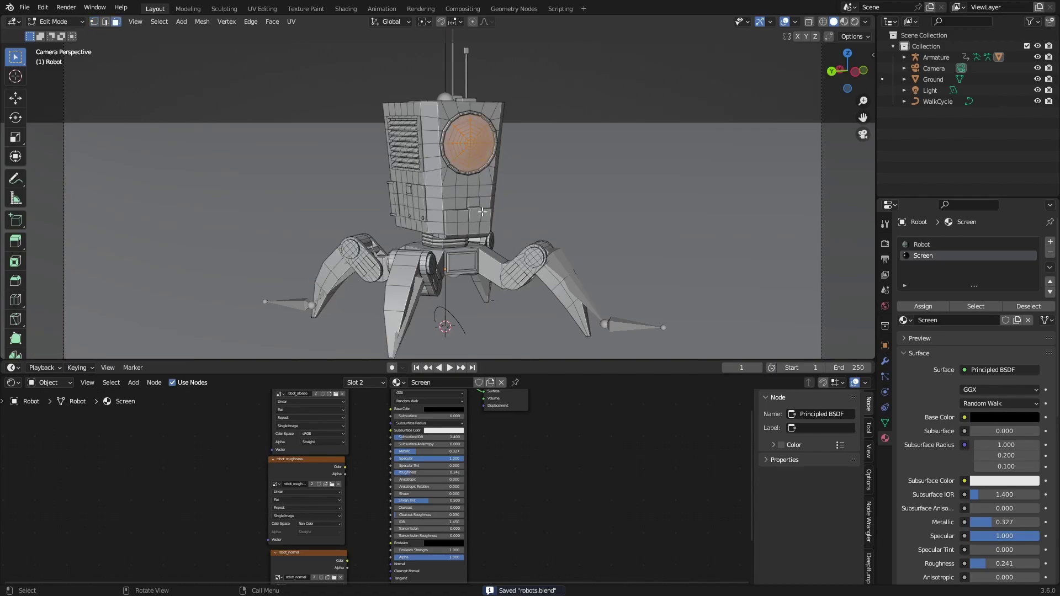
- Turn on rendered shading and delete the leftover robot image texture nodes from the Screen material
drag(887, 345, 885, 434)
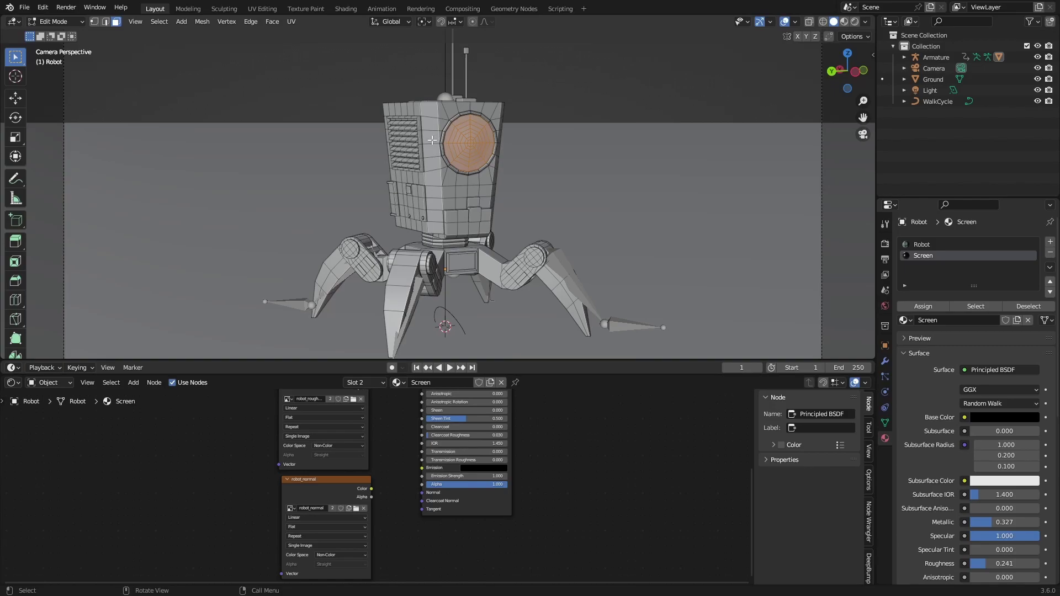
click(854, 21)
middle_drag(423, 454, 440, 549)
scroll(397, 452, down, 4)
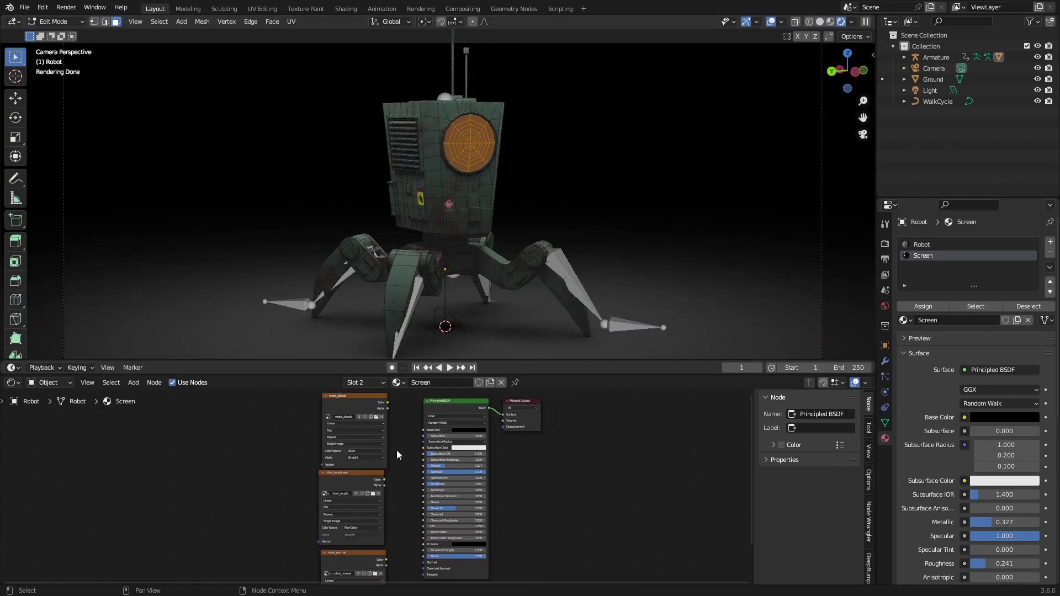
drag(402, 420, 309, 587)
key(x)
key(Home)
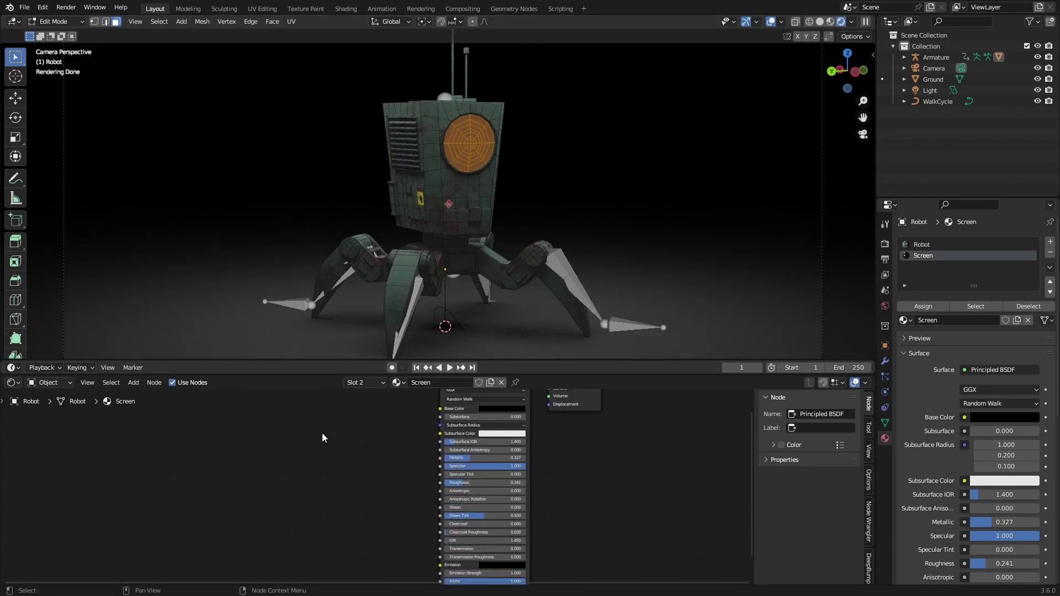
- Add robot_face.mp4 as an image texture in the Screen material and connect its Color to Base Color
key(shift+a)
click(263, 470)
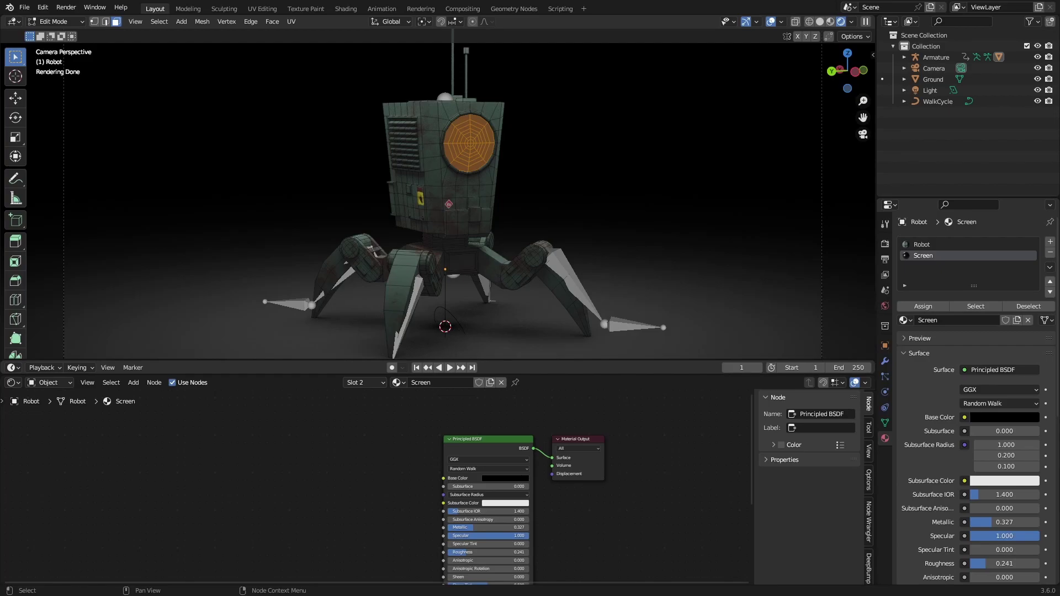
drag(318, 465, 320, 467)
scroll(353, 480, up, 5)
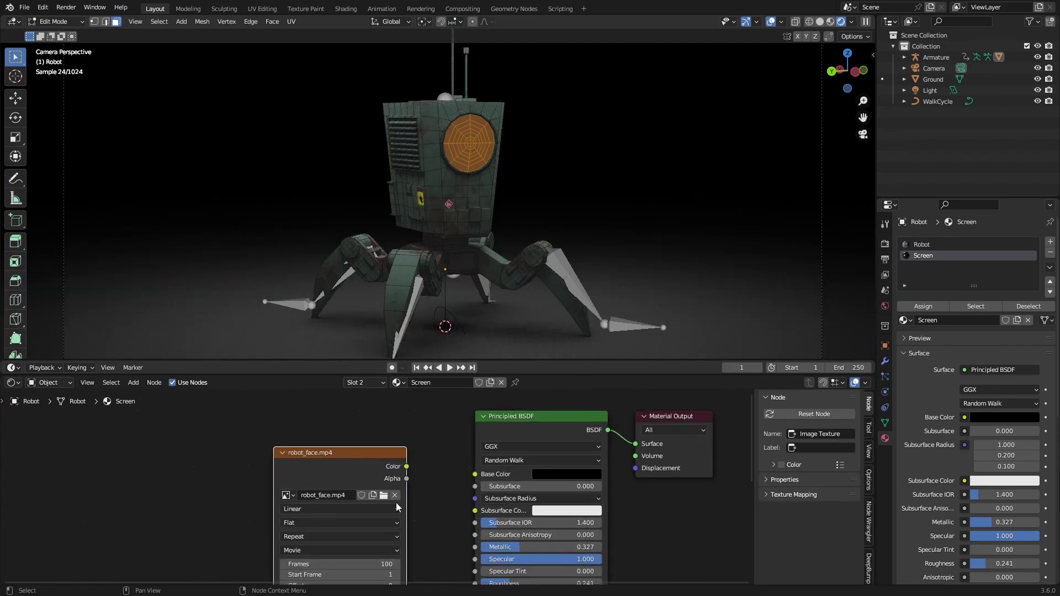
scroll(374, 468, down, 5)
middle_drag(396, 501, 306, 491)
scroll(307, 464, up, 5)
drag(350, 463, 418, 470)
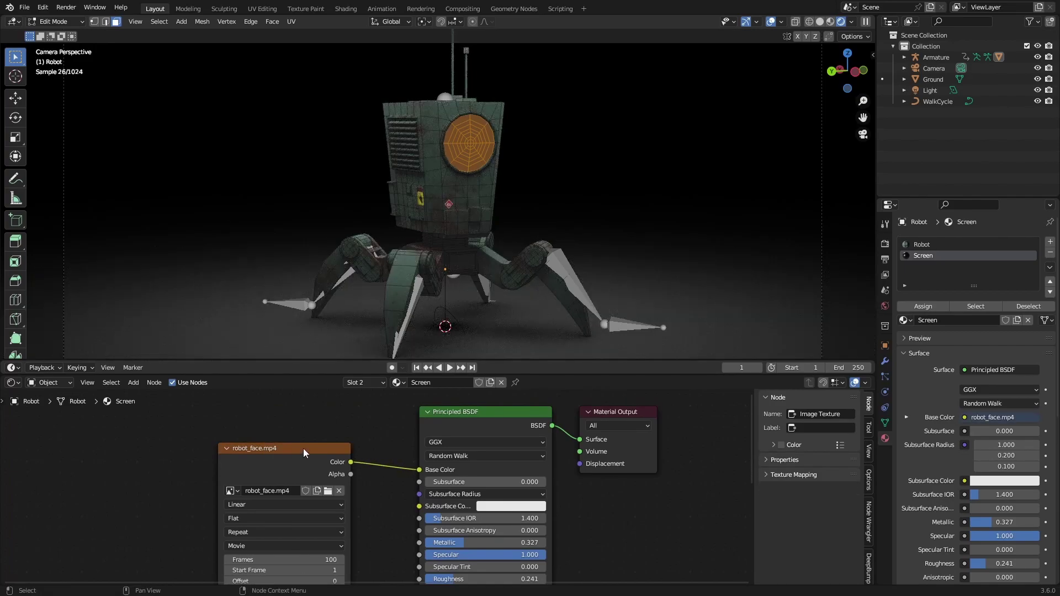
- Leave Edit Mode, play the walk animation briefly to check the screen, and save the file
key(Tab)
key(space)
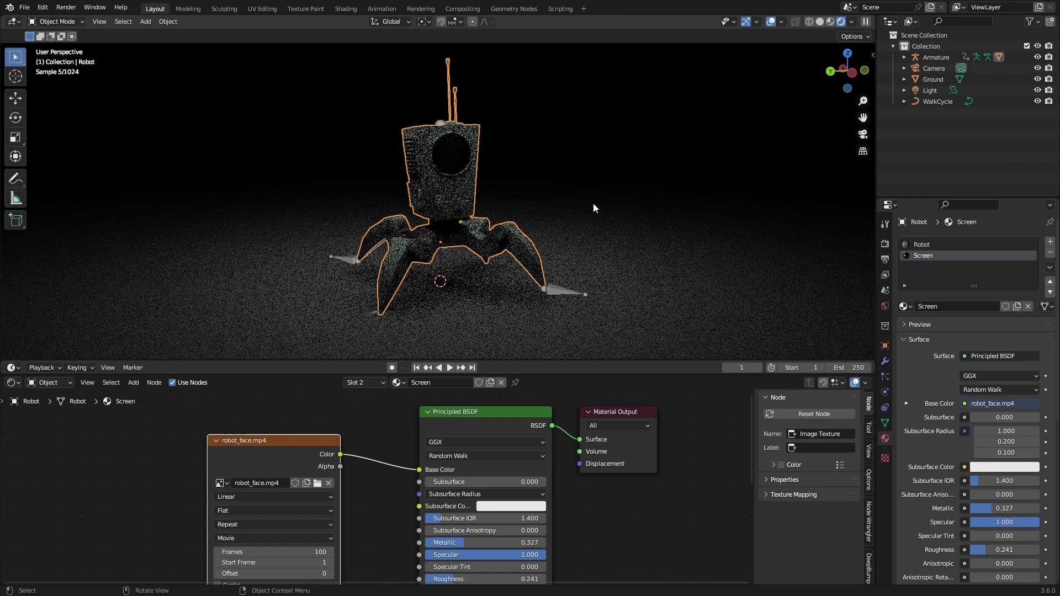
key(Escape)
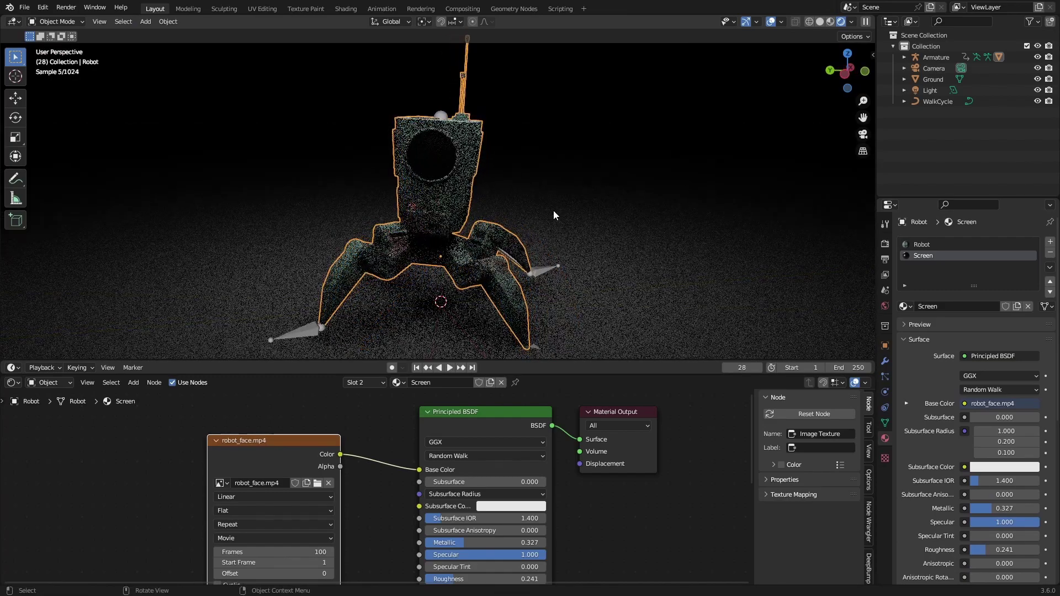
key(ctrl+s)
- In Edit Mode, unwrap the selected faces of the robot's round screen
scroll(480, 162, up, 2)
middle_drag(458, 146, 474, 190)
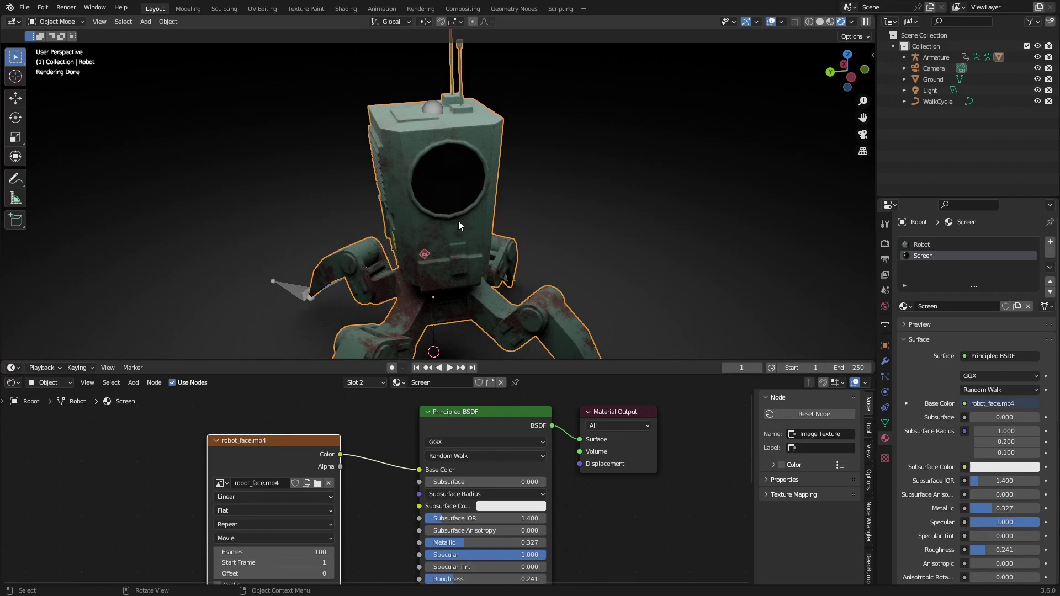
middle_drag(479, 192, 449, 147)
click(886, 346)
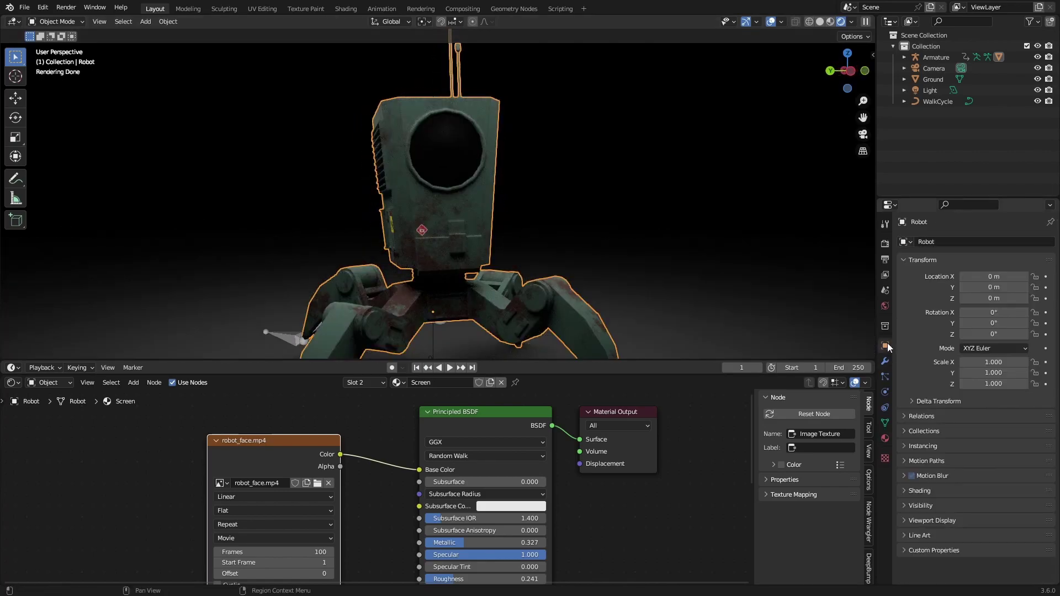
middle_drag(607, 217, 601, 218)
key(Tab)
key(u)
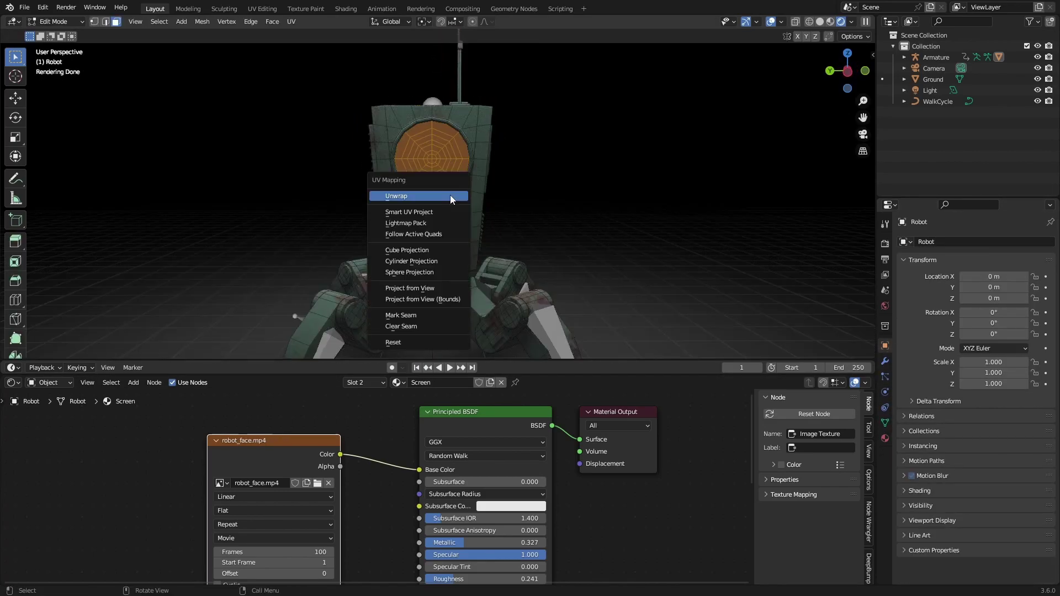
click(450, 194)
scroll(468, 271, up, 2)
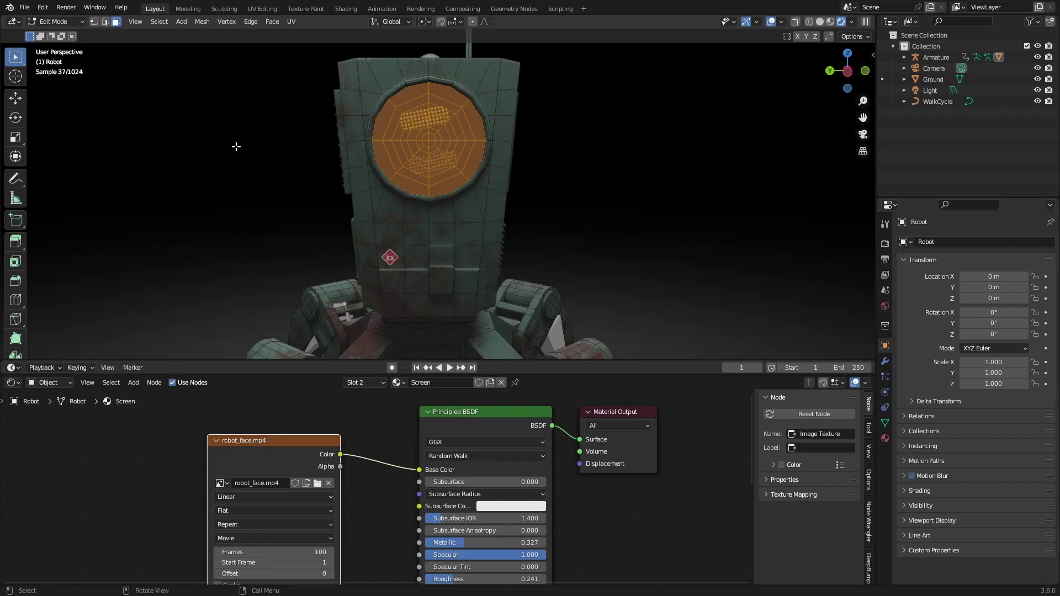
- Split off a UV editor beside the 3D viewport and scale the round screen's UVs
drag(5, 21, 265, 41)
click(12, 21)
click(41, 73)
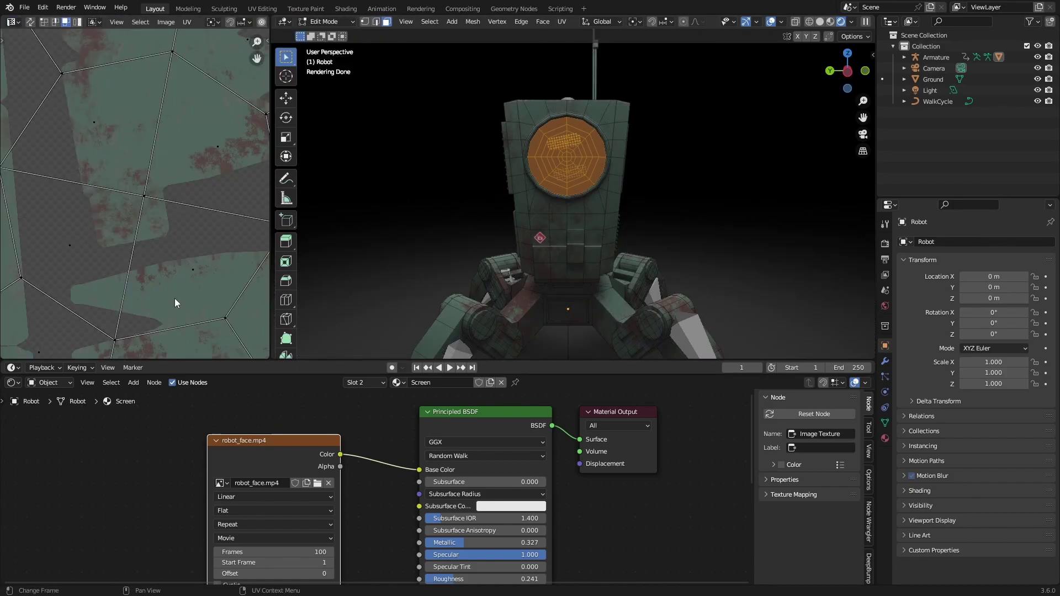
scroll(180, 255, down, 2)
scroll(180, 255, down, 4)
key(s)
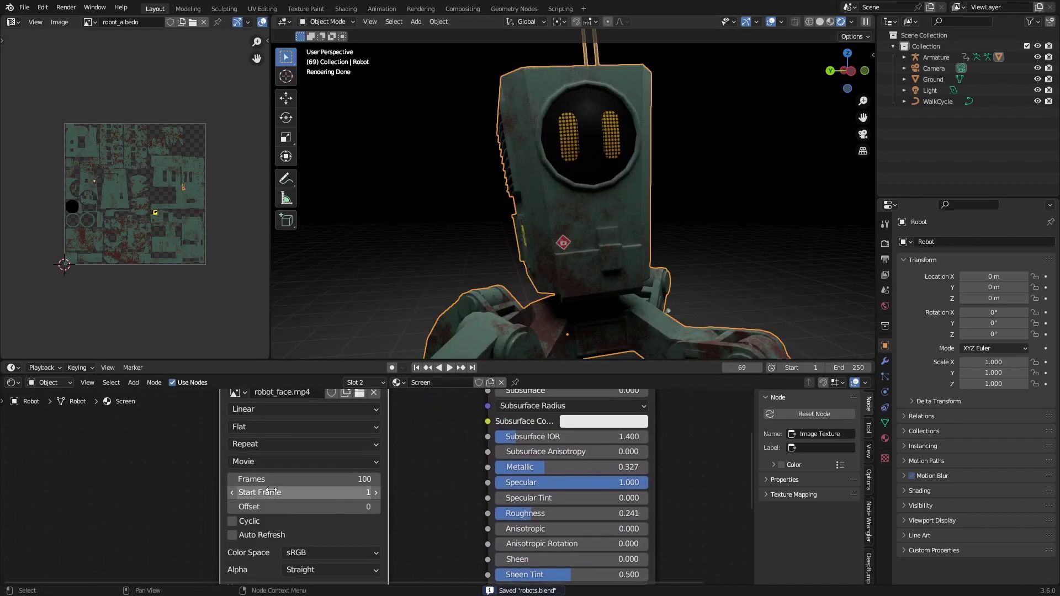
- Set the robot_face.mp4 texture to 160 frames with Auto Refresh and Cyclic enabled, and play the animation
scroll(266, 480, up, 4)
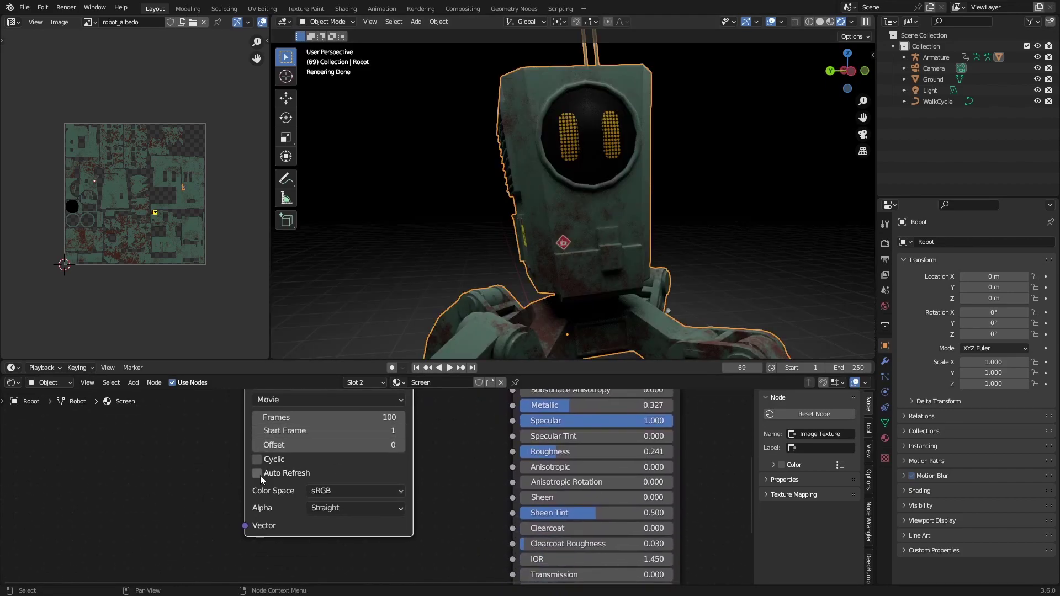
click(259, 475)
key(space)
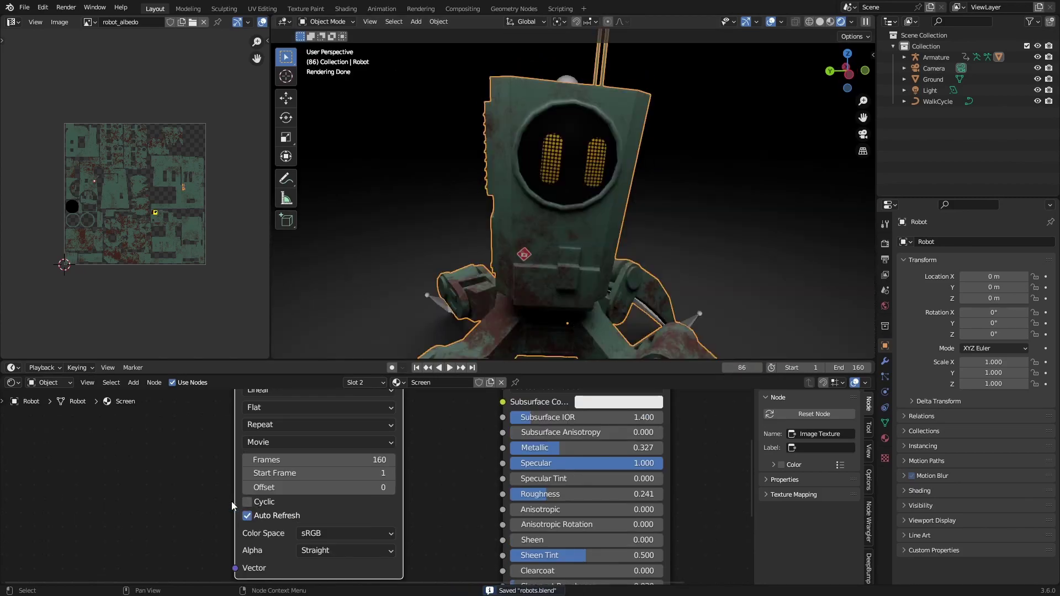
click(245, 503)
key(space)
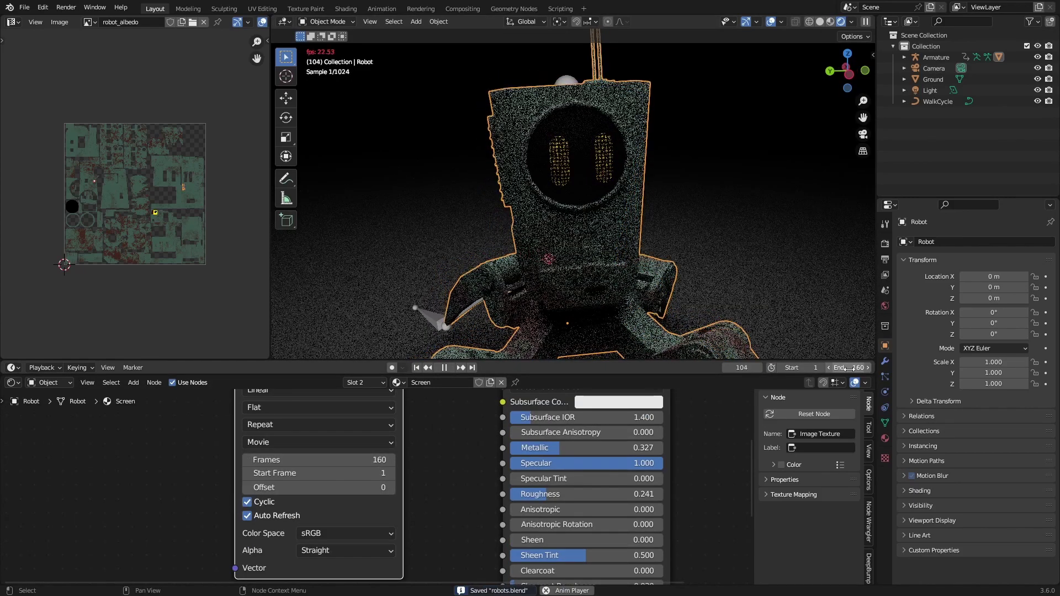
- Enlarge the timeline, set the animation's end frame to 240, and save the file
drag(670, 360, 669, 285)
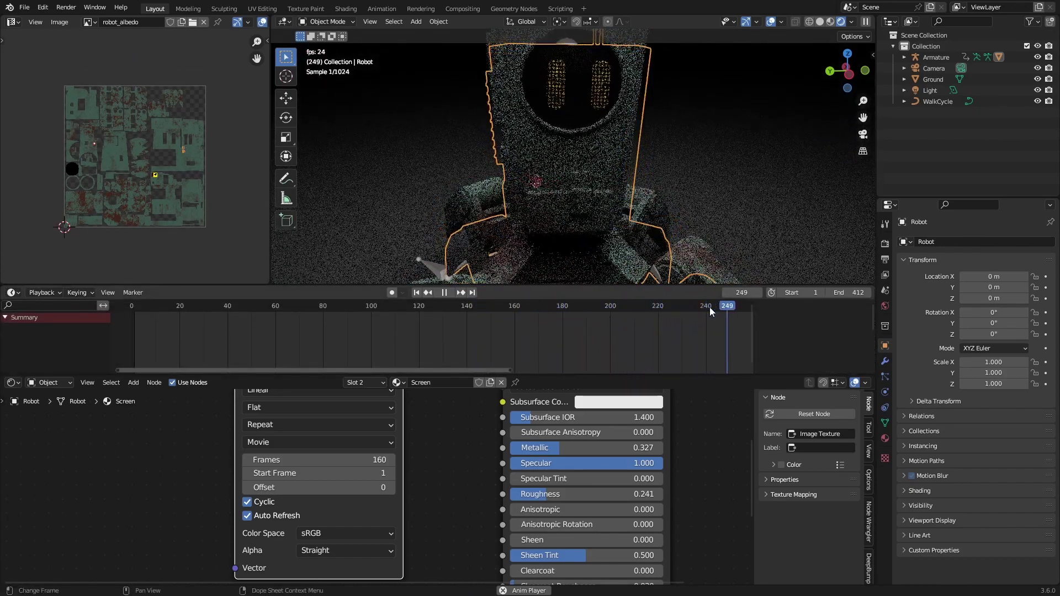
click(851, 293)
text(240)
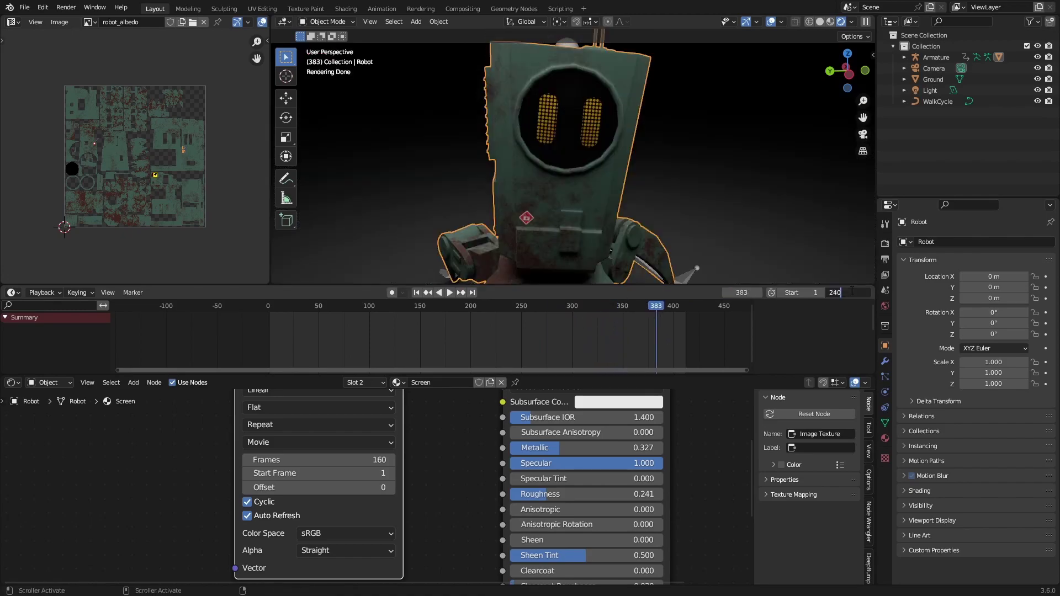
key(Return)
key(ctrl+s)
mouse_move(509, 303)
mouse_down()
mouse_move(472, 320)
mouse_move(506, 322)
mouse_up()
key(space)
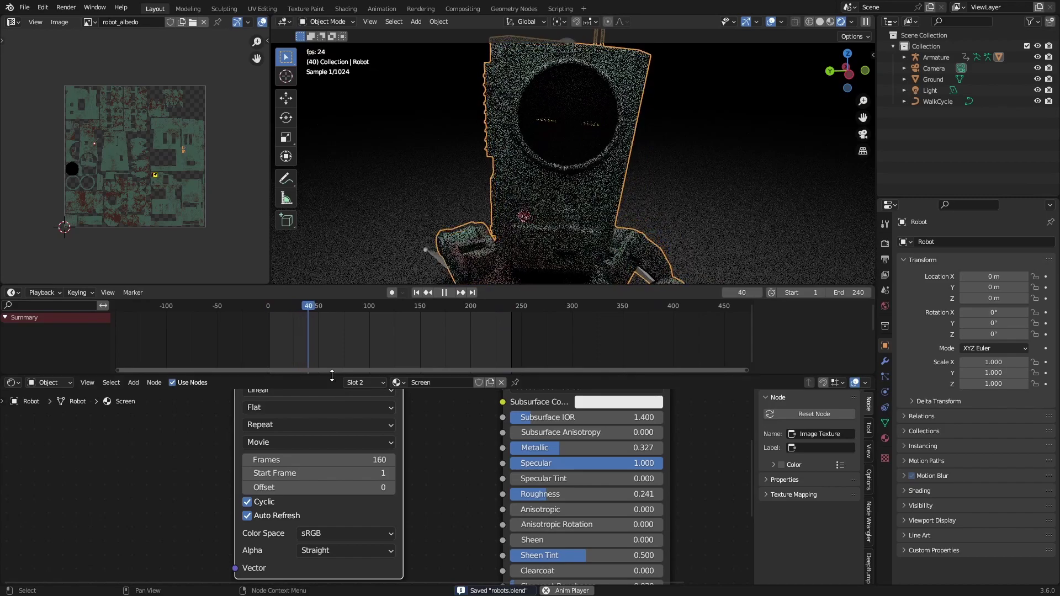
- Reopen space for the shader editor, then delete the Principled BSDF node from the robot's Screen material
drag(332, 378, 327, 577)
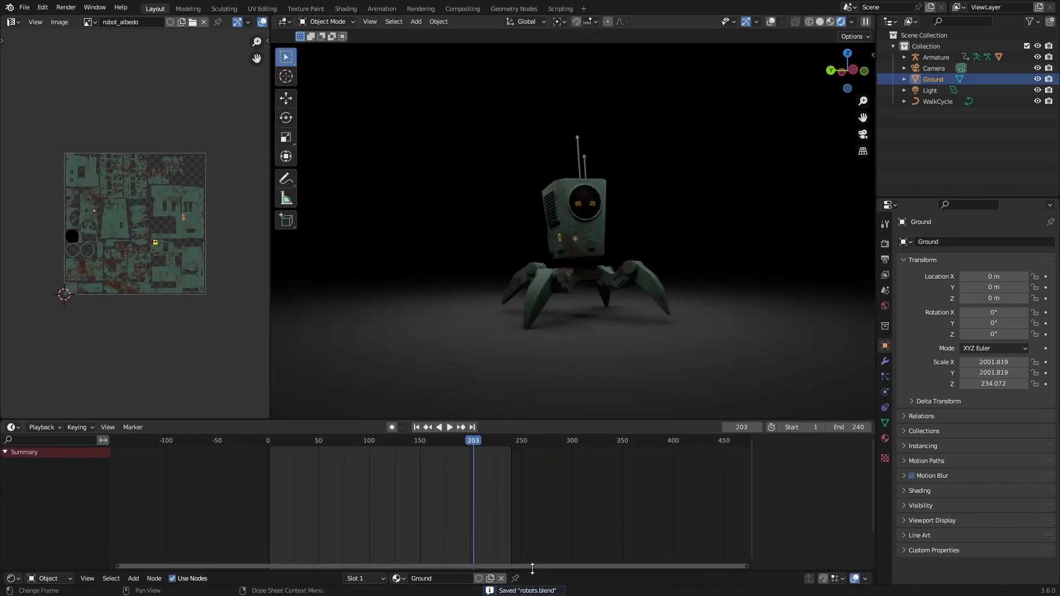
drag(528, 572, 623, 424)
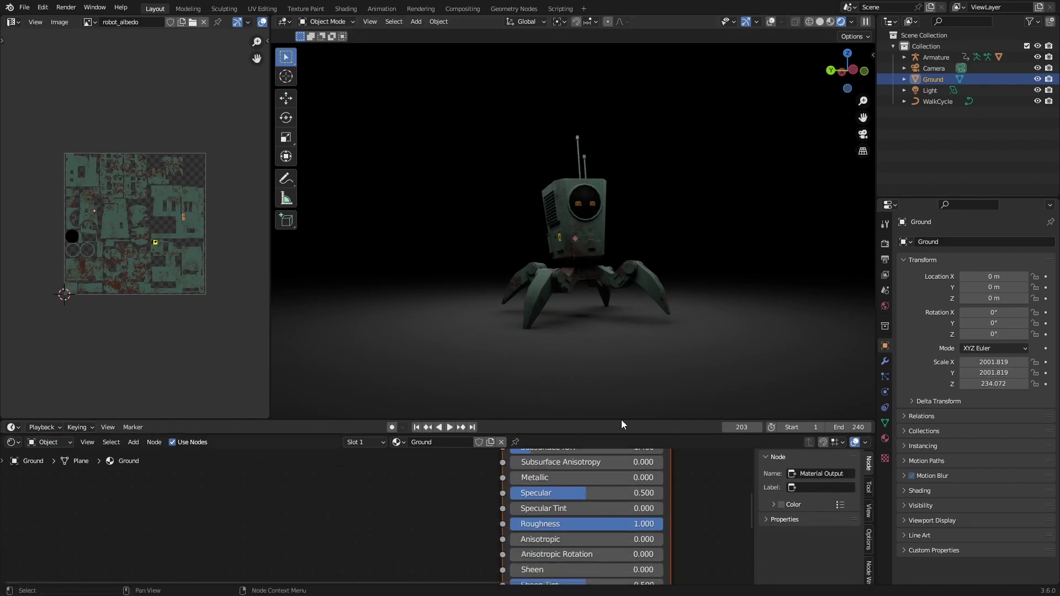
click(589, 220)
middle_drag(431, 511, 414, 524)
scroll(415, 524, down, 4)
click(427, 479)
key(x)
- Add an Emission shader and connect it between the robot_face.mp4 Color output and the Material Output's Surface
key(shift+a)
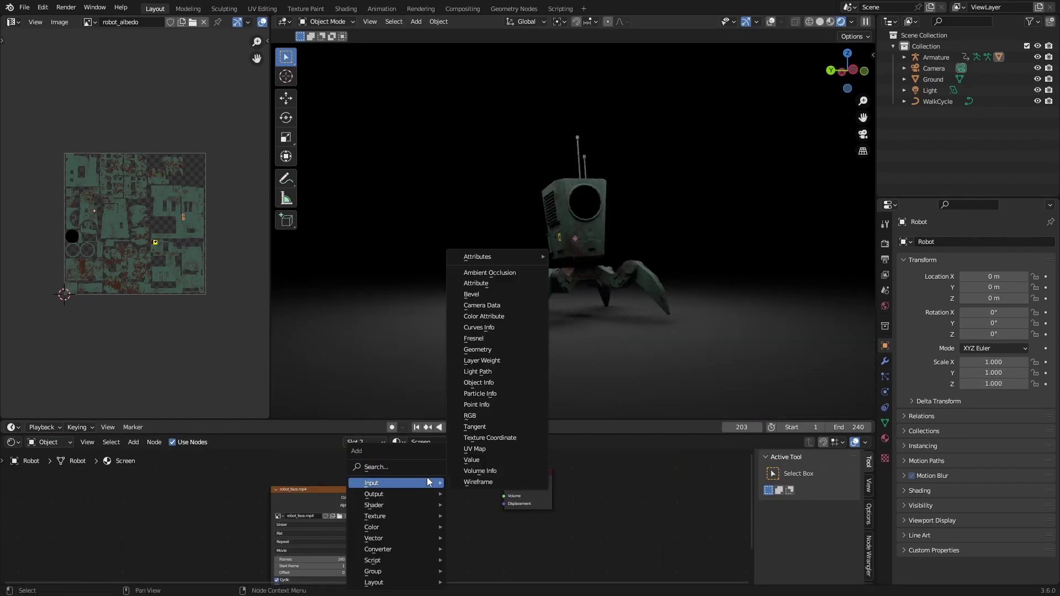
click(430, 467)
text(em)
key(Return)
click(389, 481)
drag(354, 498, 503, 488)
drag(459, 476, 291, 536)
key(g)
click(434, 502)
- Set the Emission strength to 5 and save the file
scroll(437, 492, up, 5)
drag(482, 502, 505, 502)
text(5)
key(Return)
scroll(651, 248, up, 8)
middle_drag(651, 249, 625, 263)
key(ctrl+s)
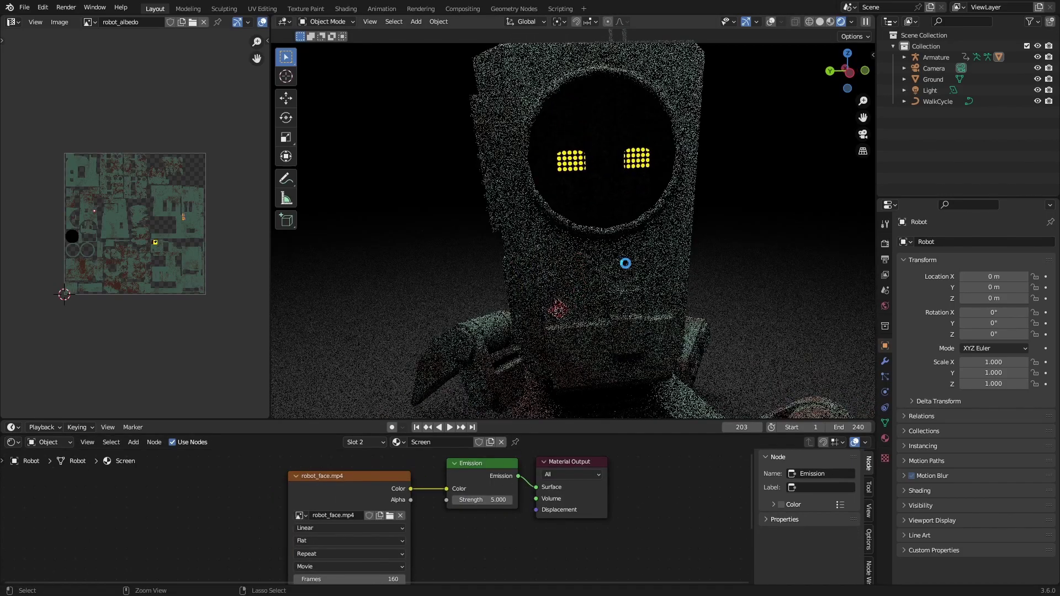
- Try the Eevee render engine with Bloom enabled for the glowing face
scroll(625, 264, down, 4)
click(885, 243)
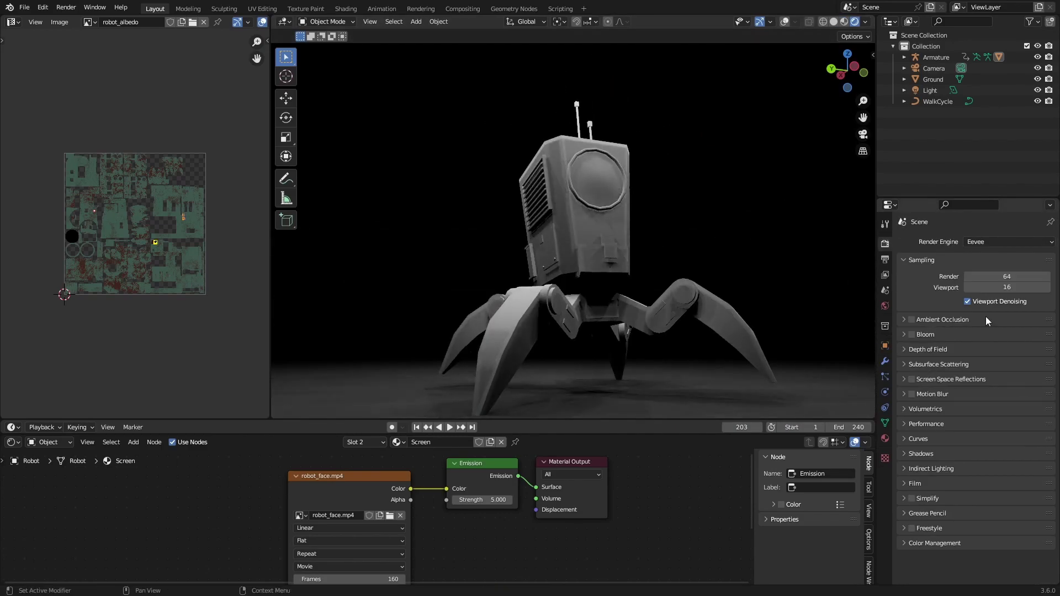
click(912, 334)
scroll(648, 280, up, 4)
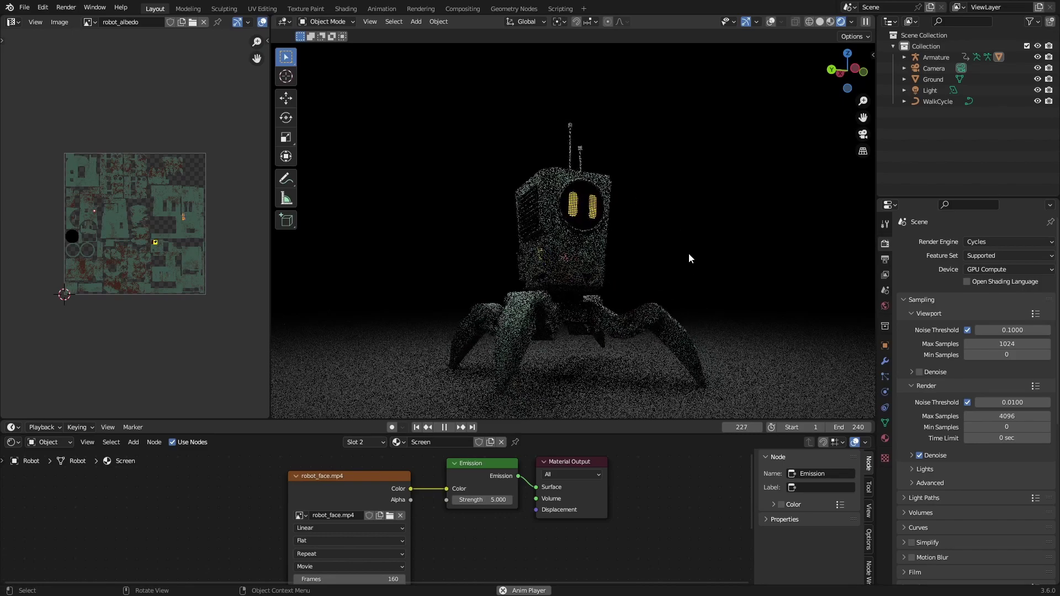
- Examine the glowing animated face up close and from a distance during playback in Cycles
mouse_move(660, 259)
middle_down()
mouse_move(534, 279)
mouse_move(562, 297)
mouse_move(674, 271)
mouse_move(641, 255)
middle_up()
scroll(674, 271, up, 7)
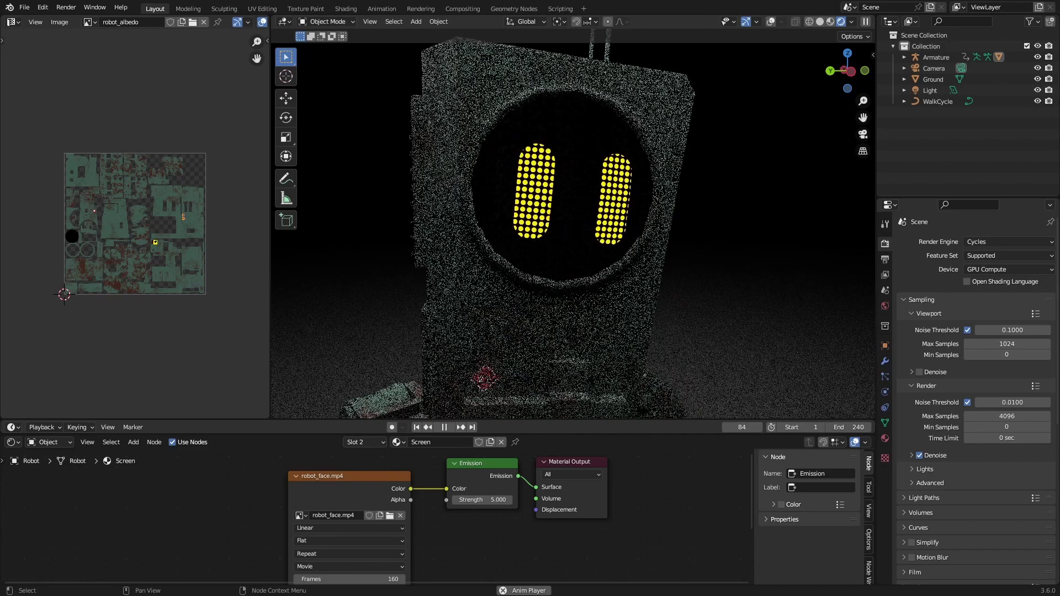
scroll(594, 250, down, 3)
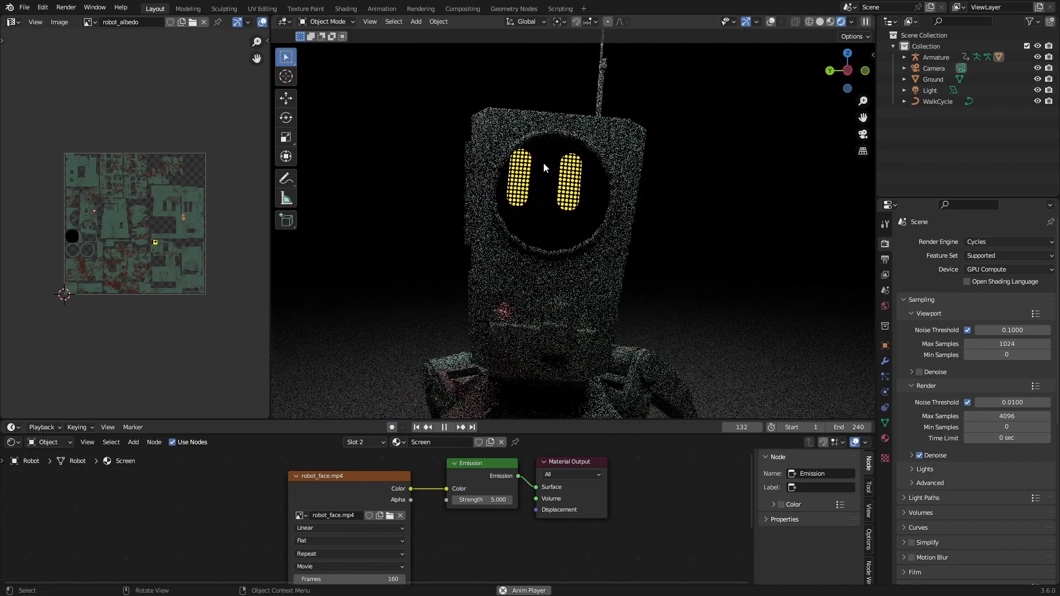
scroll(608, 233, down, 3)
middle_drag(608, 233, 711, 250)
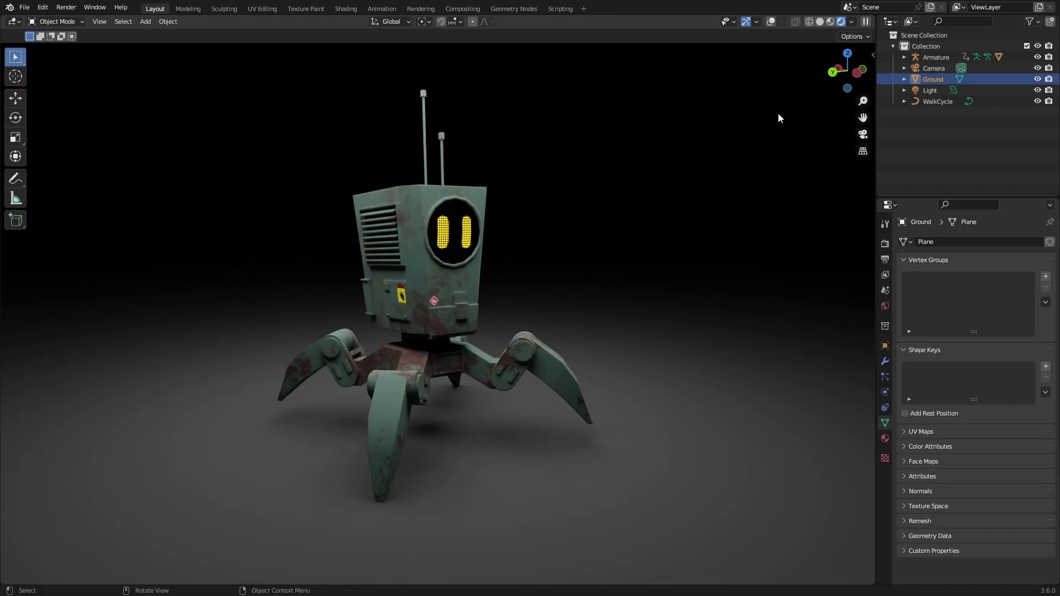
- Show the viewport overlays and check the robot from several angles
middle_drag(779, 119, 729, 129)
click(771, 22)
middle_drag(569, 278, 558, 311)
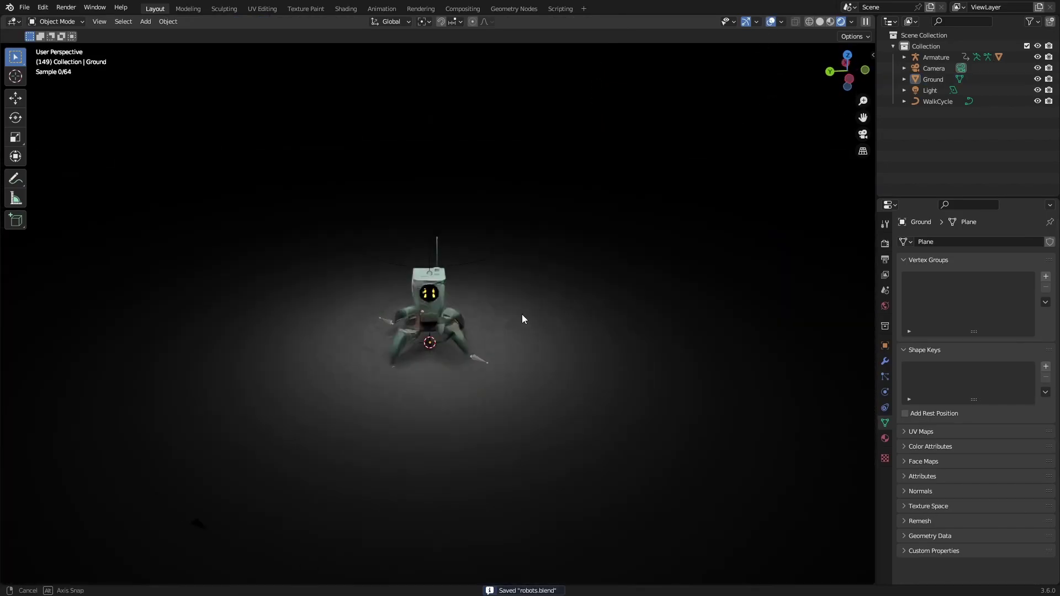
scroll(625, 328, up, 6)
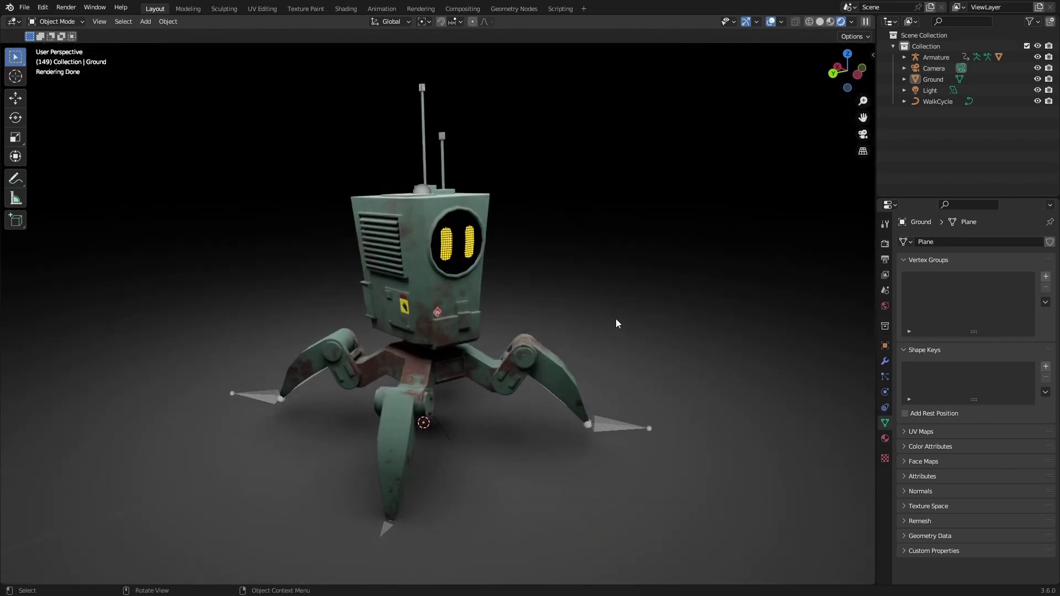
scroll(609, 321, down, 4)
mouse_move(608, 321)
middle_down()
mouse_move(568, 334)
mouse_move(664, 379)
mouse_move(661, 344)
mouse_move(612, 322)
middle_up()
click(664, 379)
key(g)
key(x)
right_click(602, 364)
scroll(612, 323, up, 4)
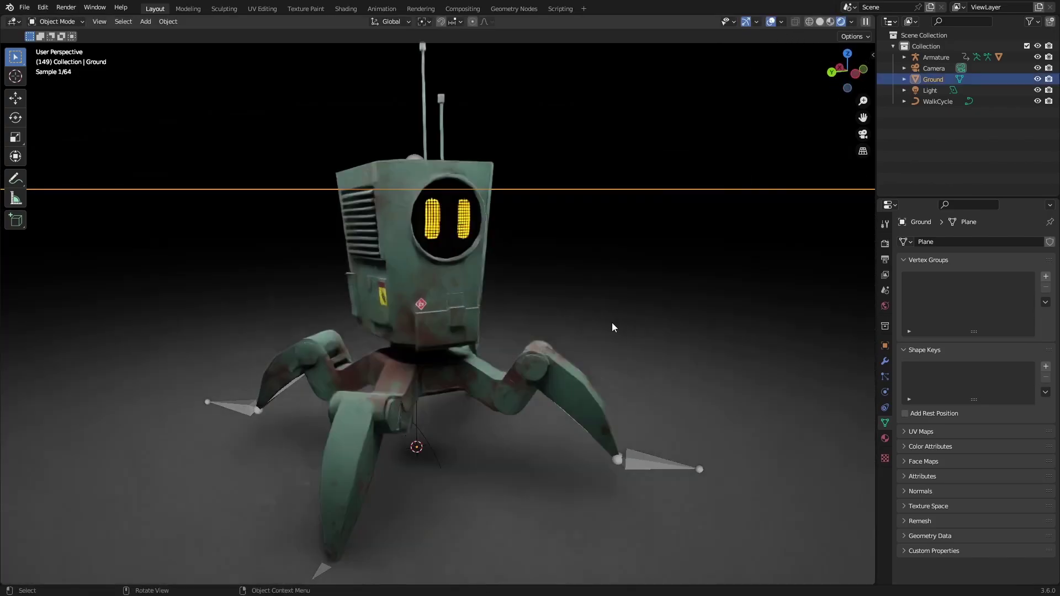
scroll(612, 328, down, 4)
middle_drag(719, 409, 723, 283)
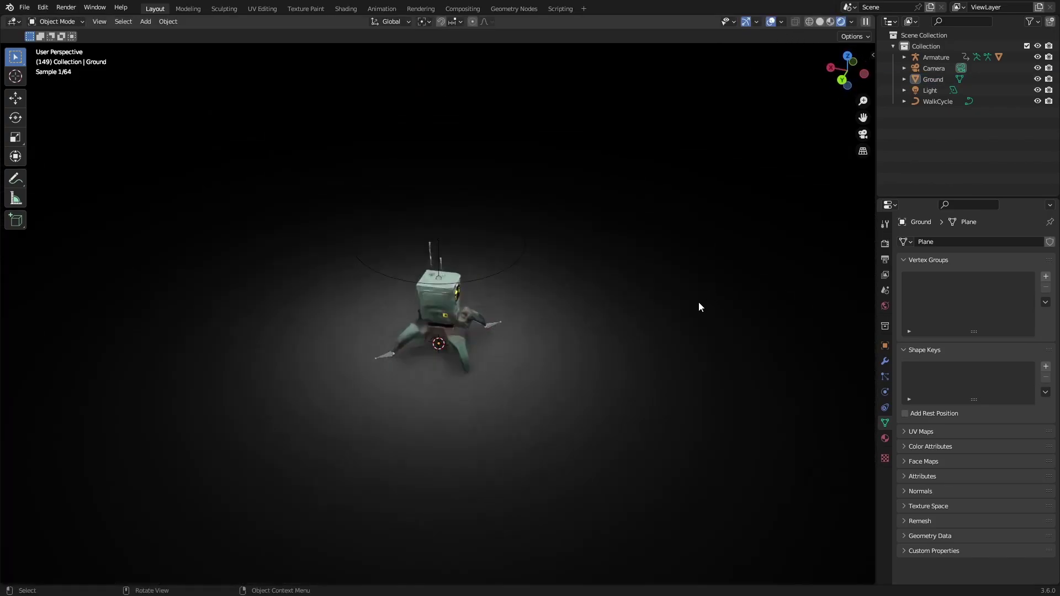
scroll(655, 322, up, 5)
middle_drag(661, 332, 647, 402)
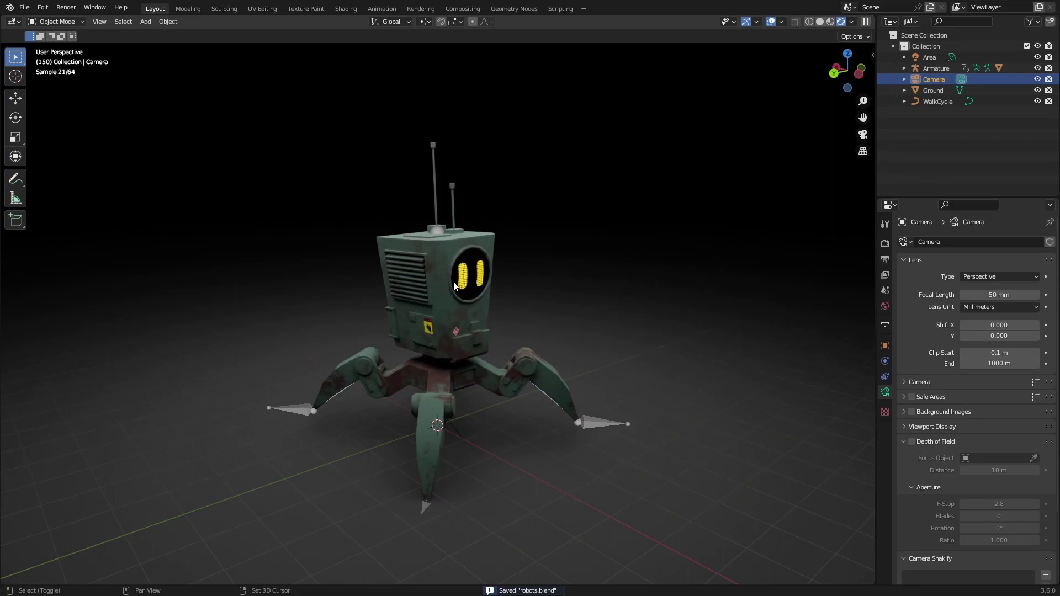
- Place the 3D cursor on the robot's head, add a sphere empty there, and reposition it through the camera view
shift+right_drag(454, 286, 452, 281)
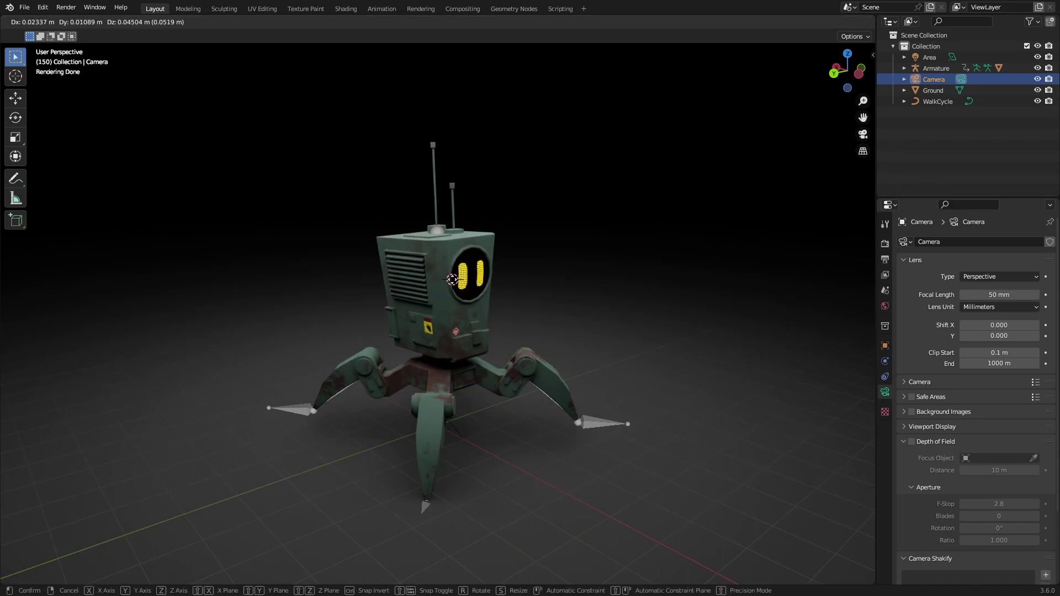
shift+right_drag(452, 280, 450, 281)
key(shift+a)
mouse_move(352, 273)
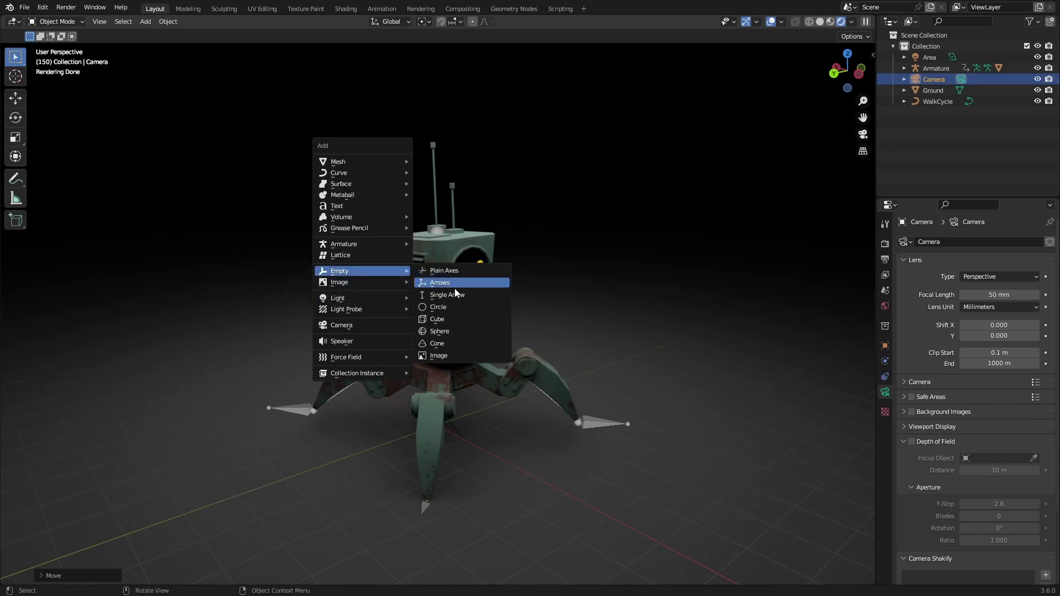
click(448, 334)
key(KP_0)
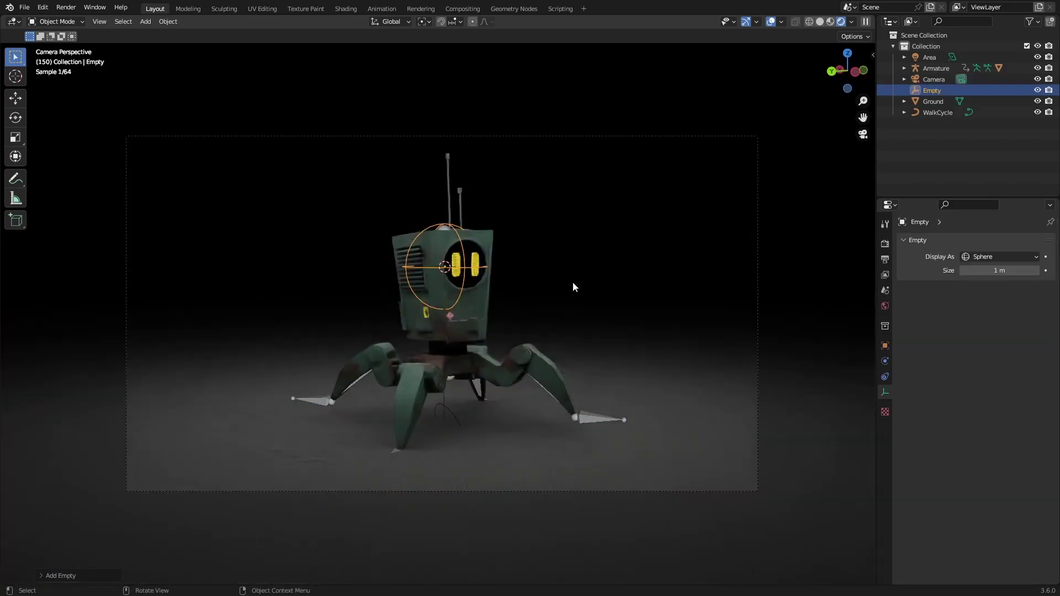
key(g)
click(447, 285)
- Add a Track To constraint to the camera with the Empty as its target
click(757, 292)
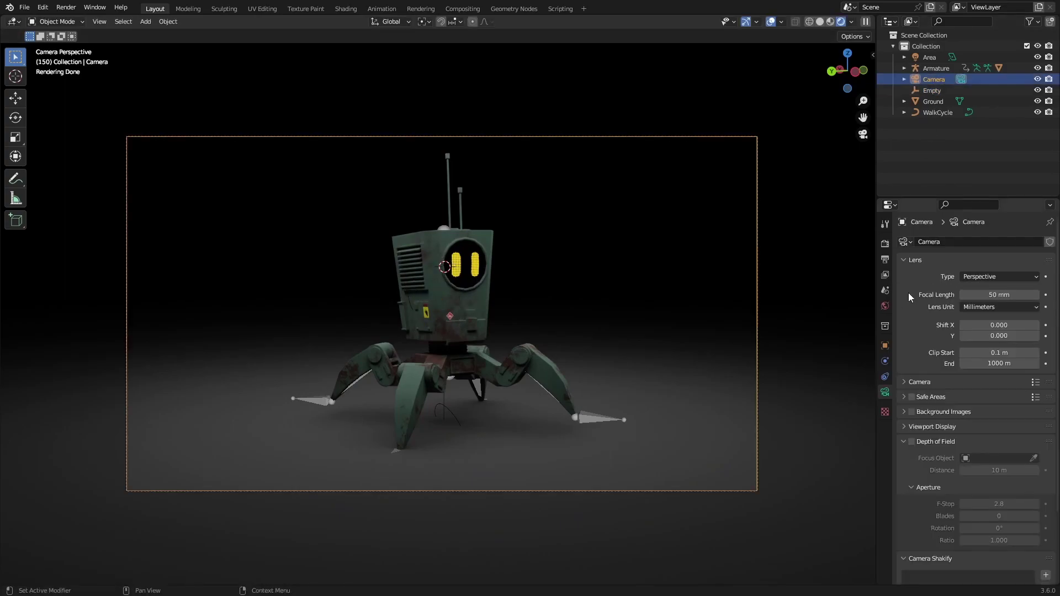
click(886, 376)
click(949, 243)
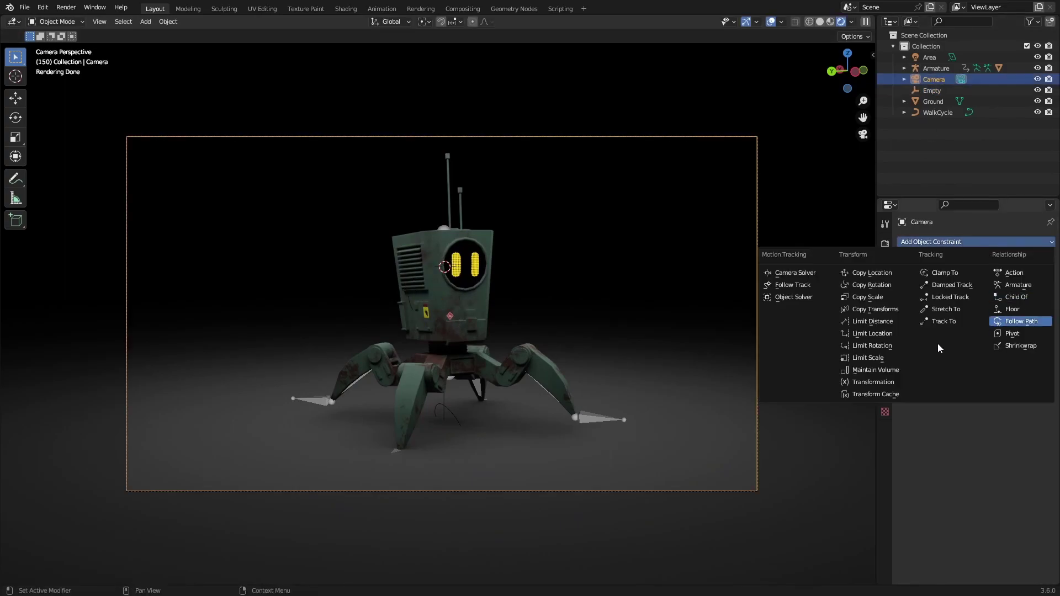
click(944, 321)
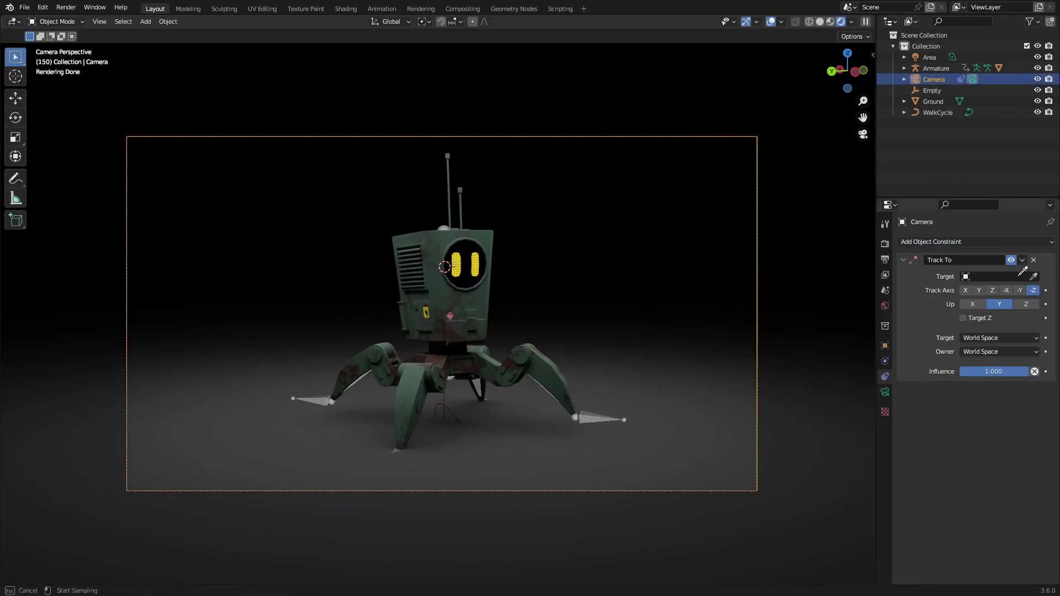
click(939, 89)
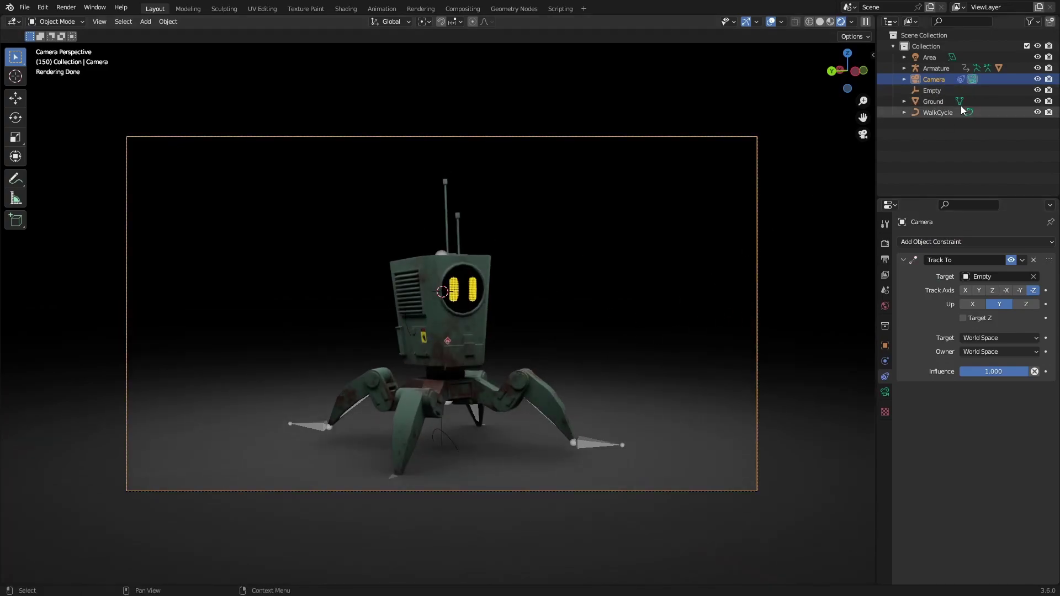
- Lower the Empty along the global Z axis to reframe the robot in the camera view, then fine-tune its position
click(937, 94)
key(g)
key(z)
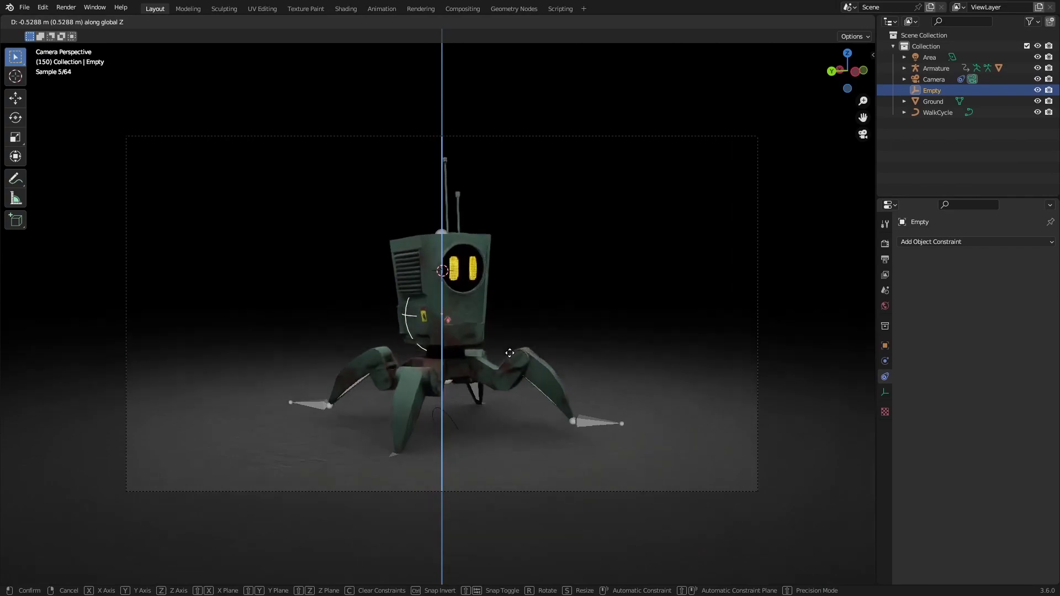
click(509, 356)
key(g)
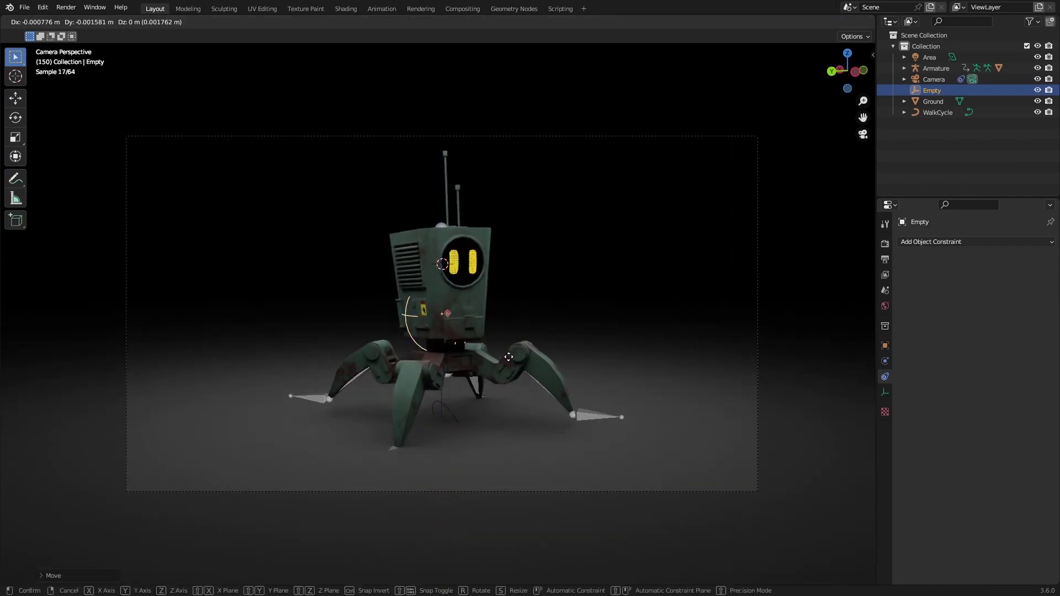
click(512, 355)
- Move the camera to a more distant, slightly higher angle on the robot, preview the animation, and save the file
click(934, 79)
key(g)
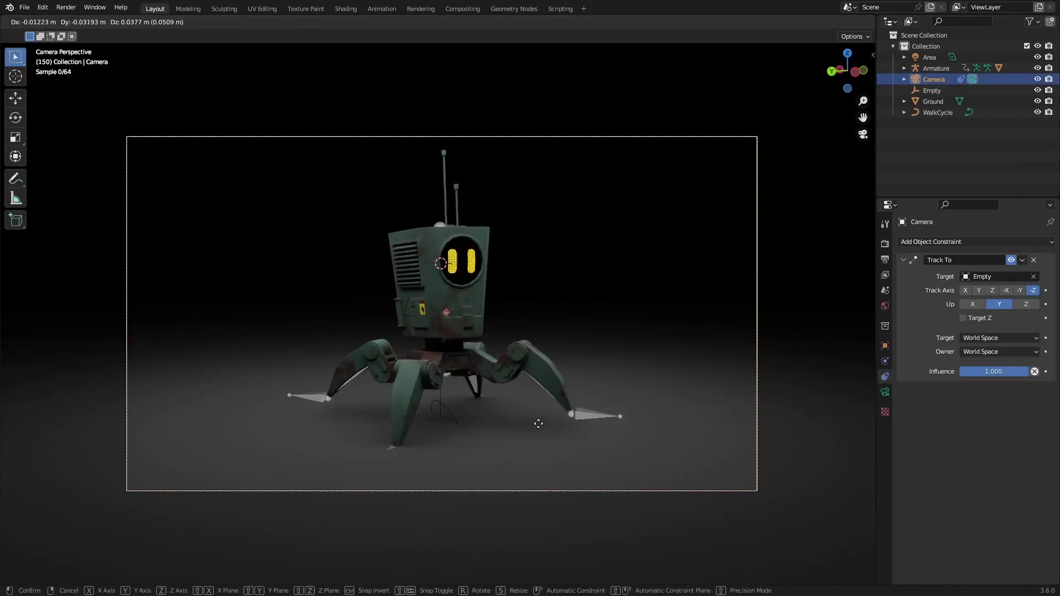
key(ctrl+s)
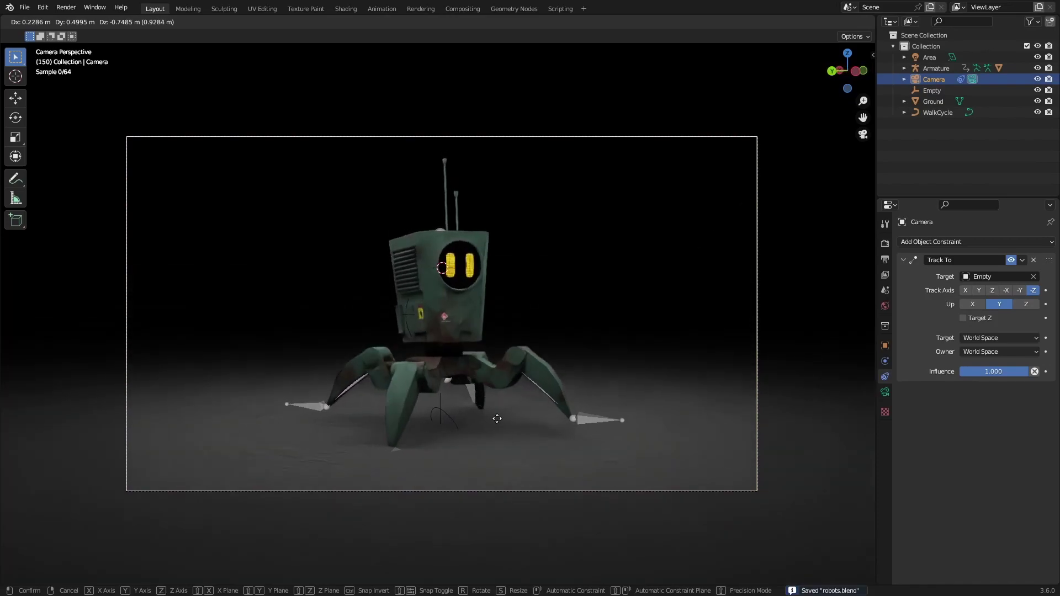
click(220, 291)
key(g)
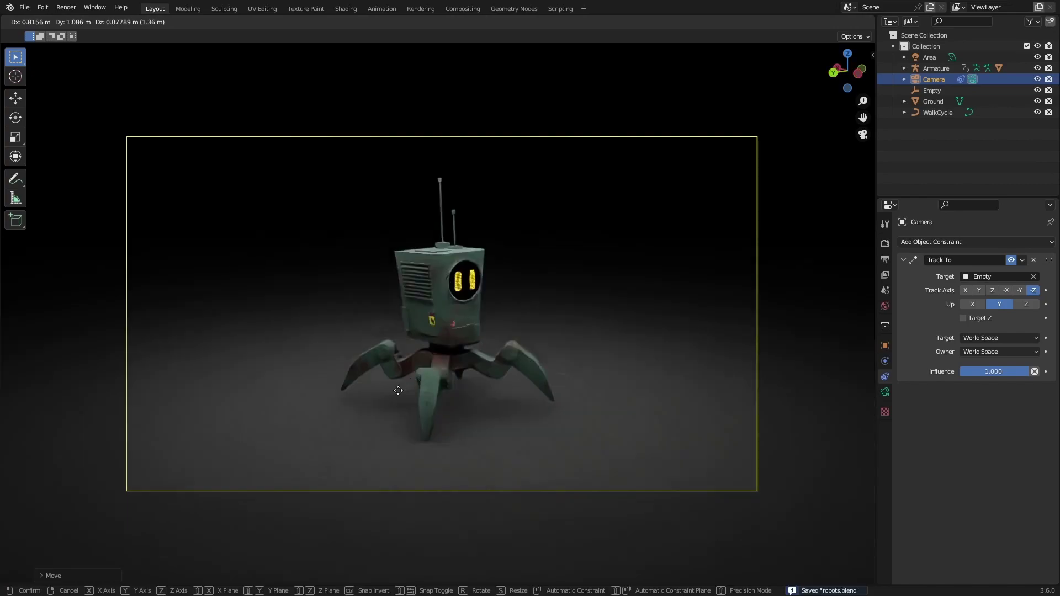
click(420, 420)
key(space)
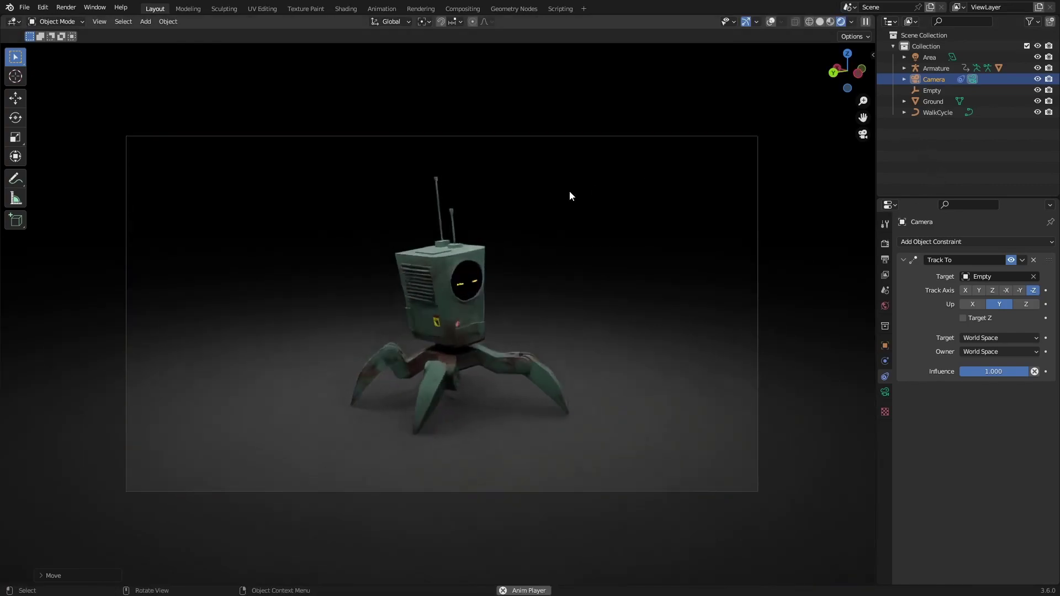
key(ctrl+s)
- Add an Armature constraint to the camera with the robot Armature's Bottom bone as the target bone
click(938, 242)
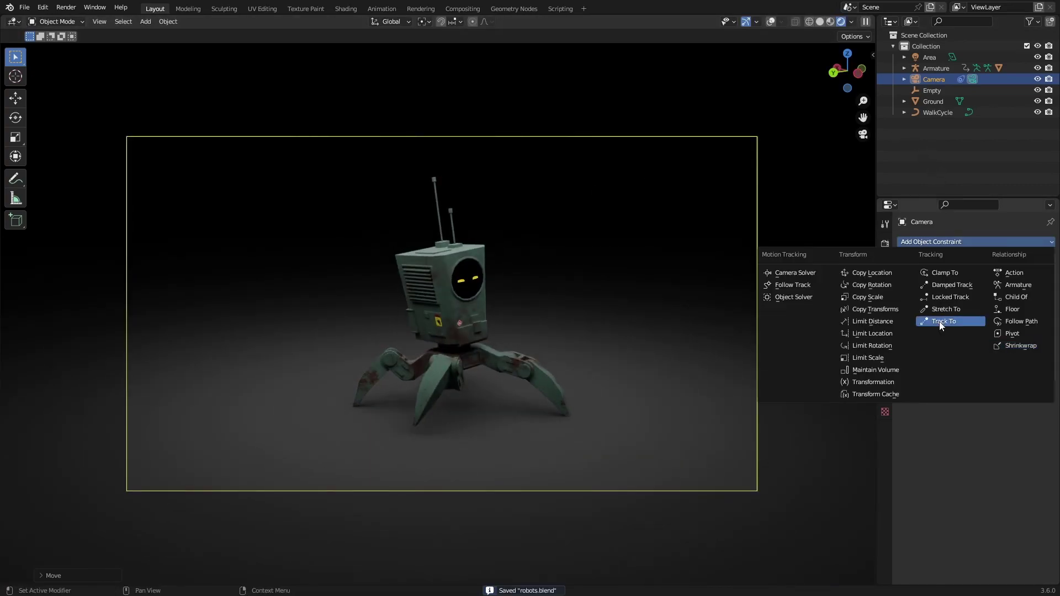
click(1018, 285)
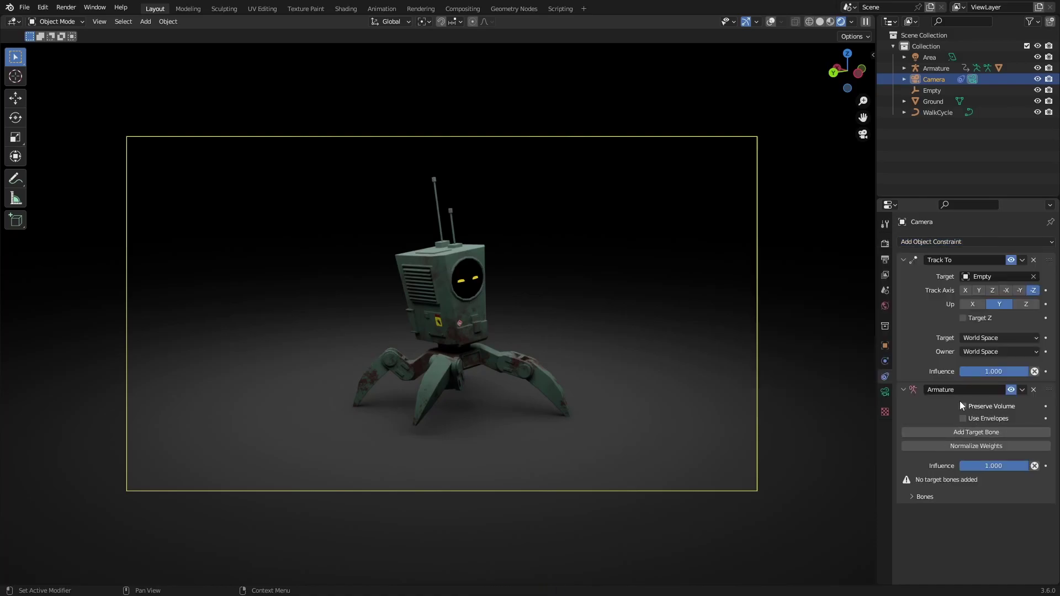
click(1001, 432)
click(955, 502)
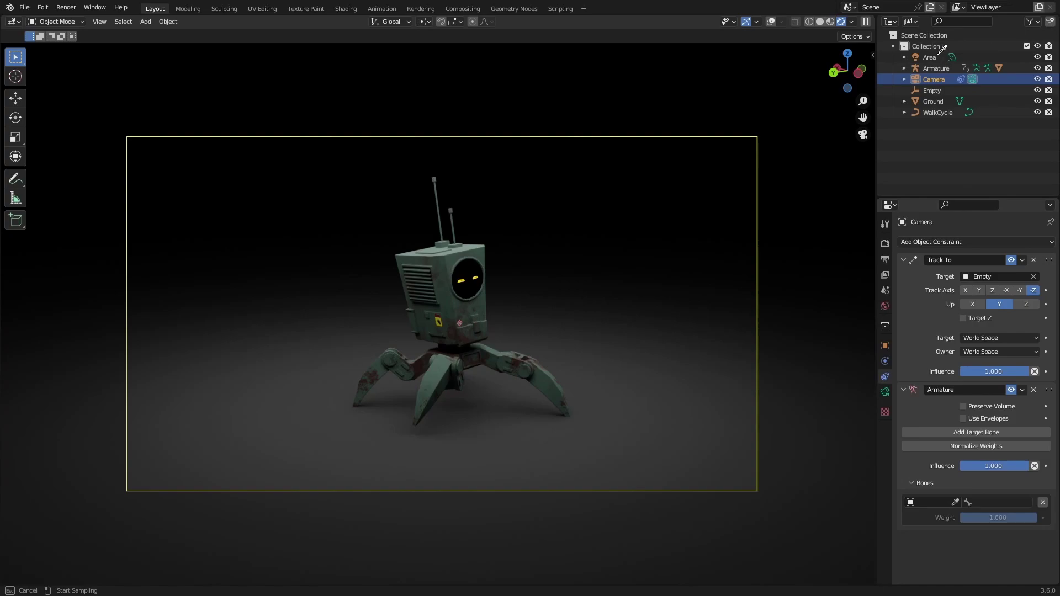
key(Escape)
click(904, 68)
scroll(939, 129, down, 1)
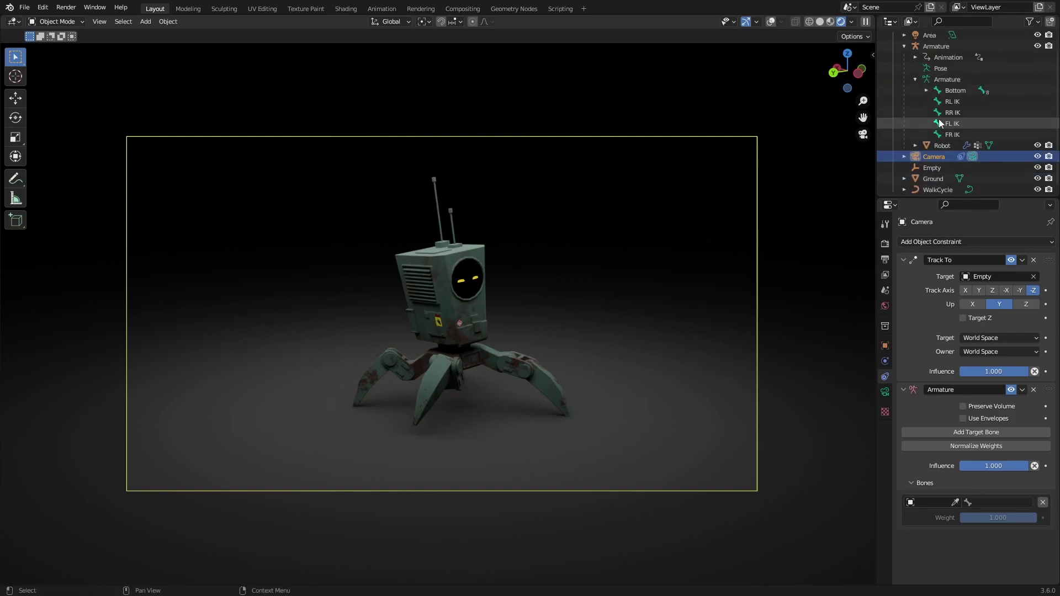
click(926, 90)
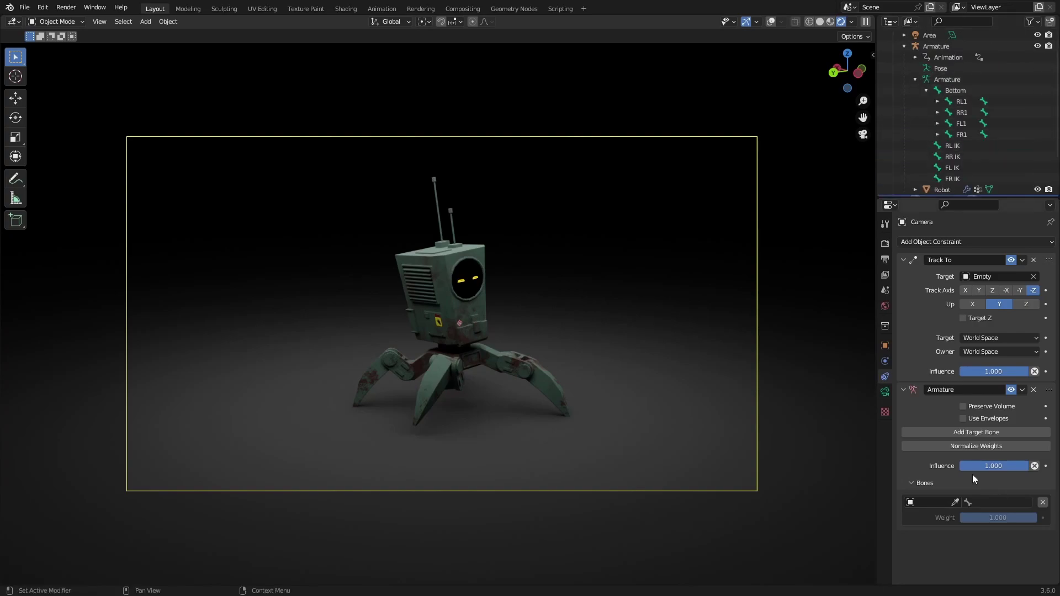
click(956, 90)
- Set the camera's Armature constraint influence to 0.189, checking the camera motion during playback
key(space)
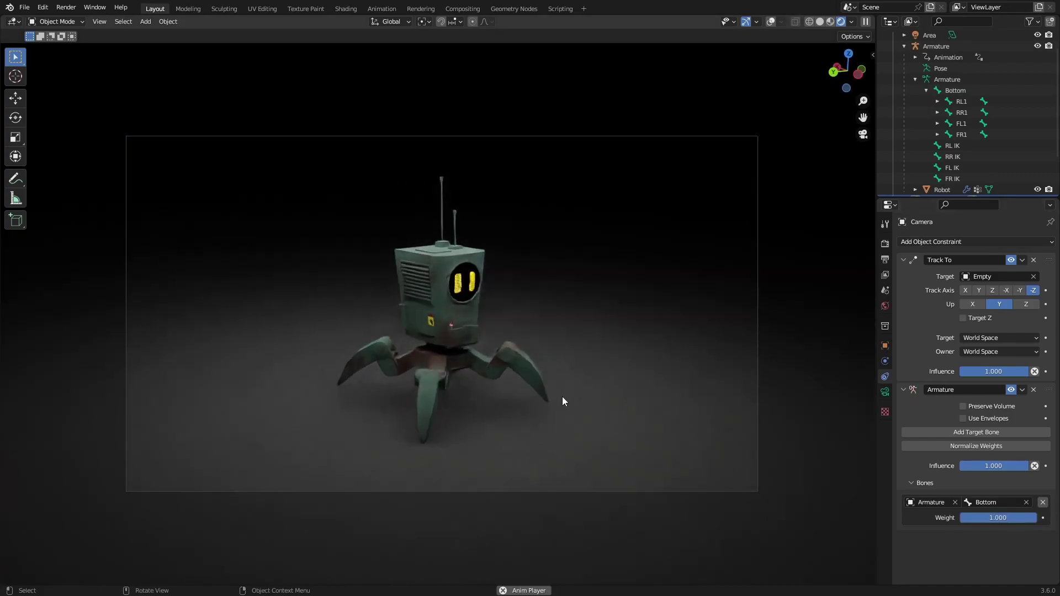
drag(1011, 518, 960, 518)
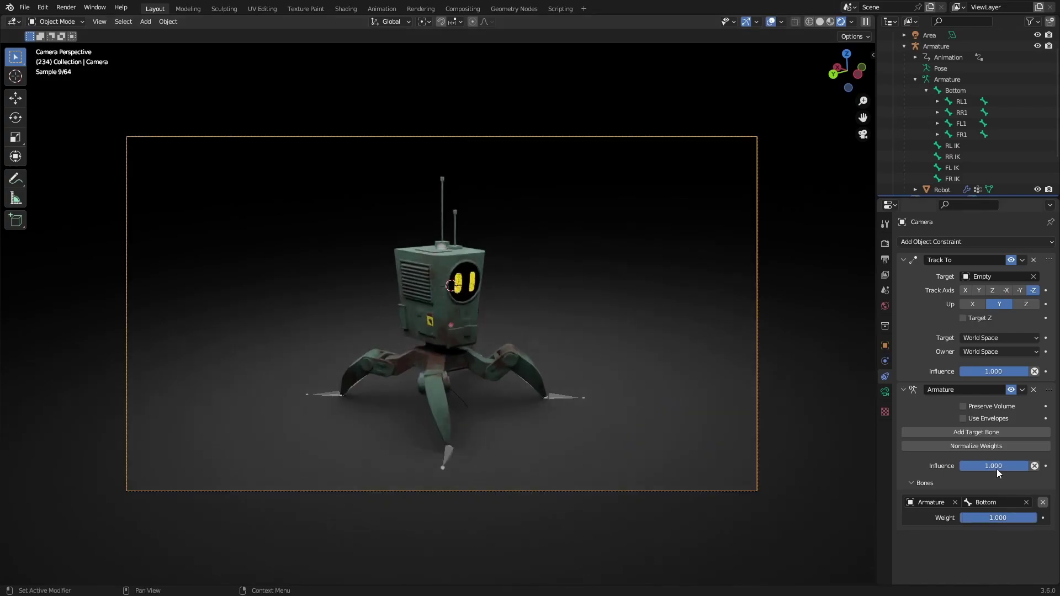
key(space)
mouse_move(998, 469)
mouse_down()
mouse_move(937, 469)
mouse_move(1007, 469)
mouse_up()
key(shift+alt+z)
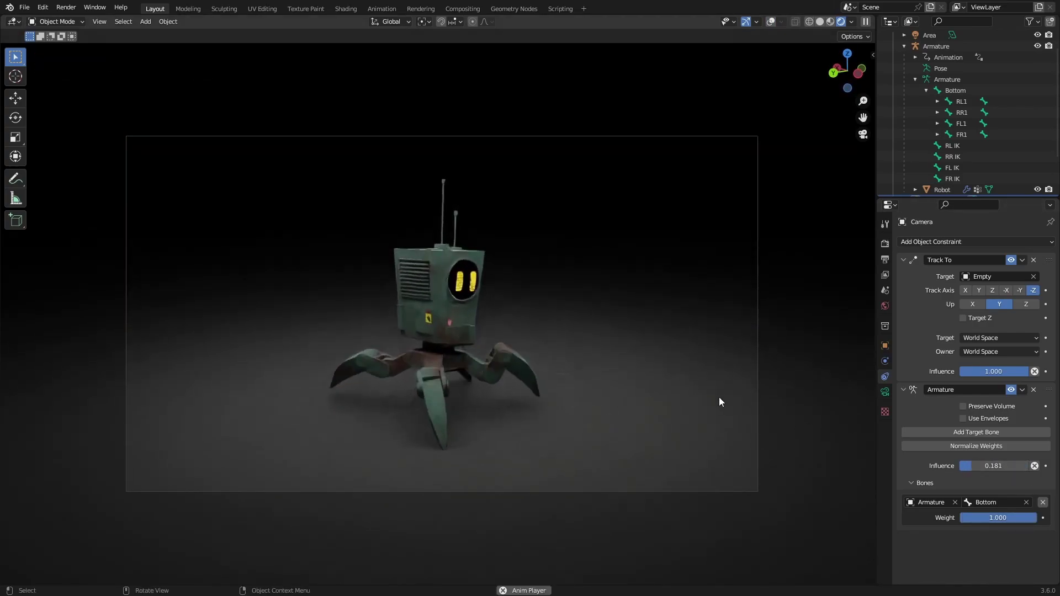
drag(966, 465, 967, 465)
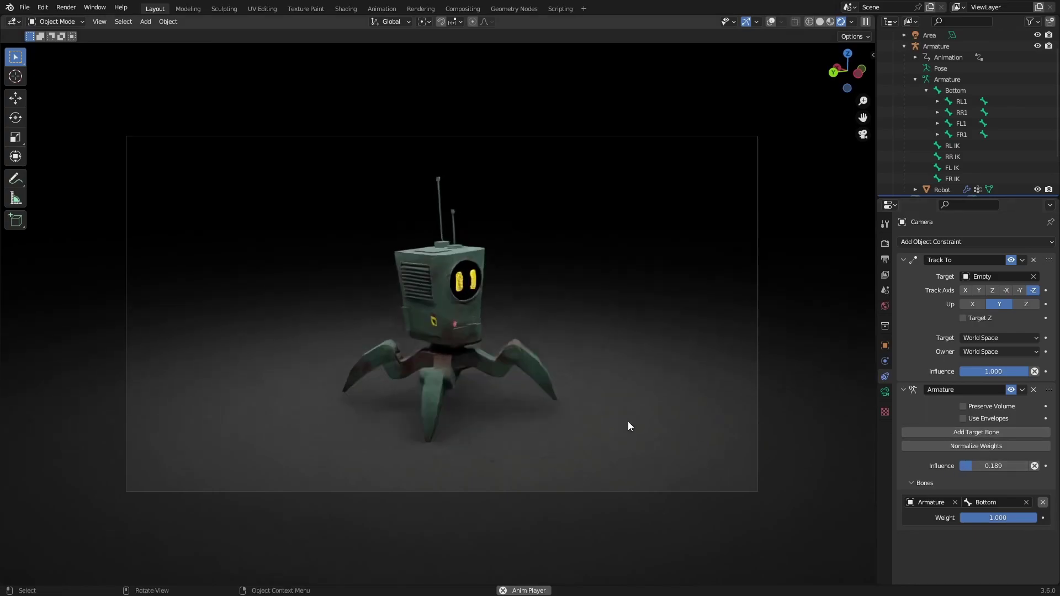
- Check from outside the camera view how the camera follows the walking robot during playback, and save the file
key(KP_0)
key(shift+alt+z)
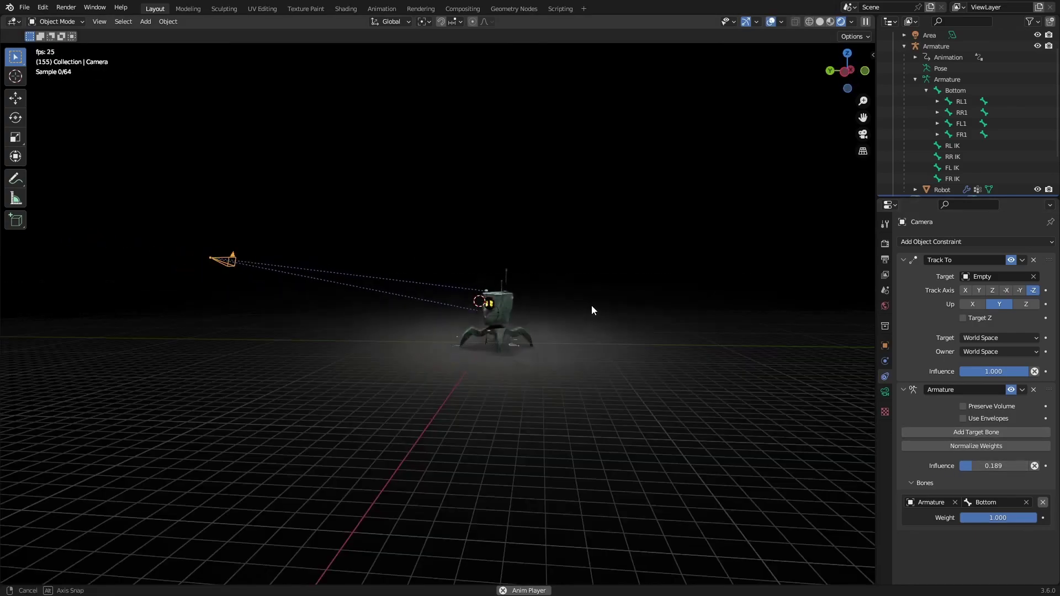
scroll(591, 303, up, 3)
scroll(533, 317, down, 2)
middle_drag(525, 326, 549, 333)
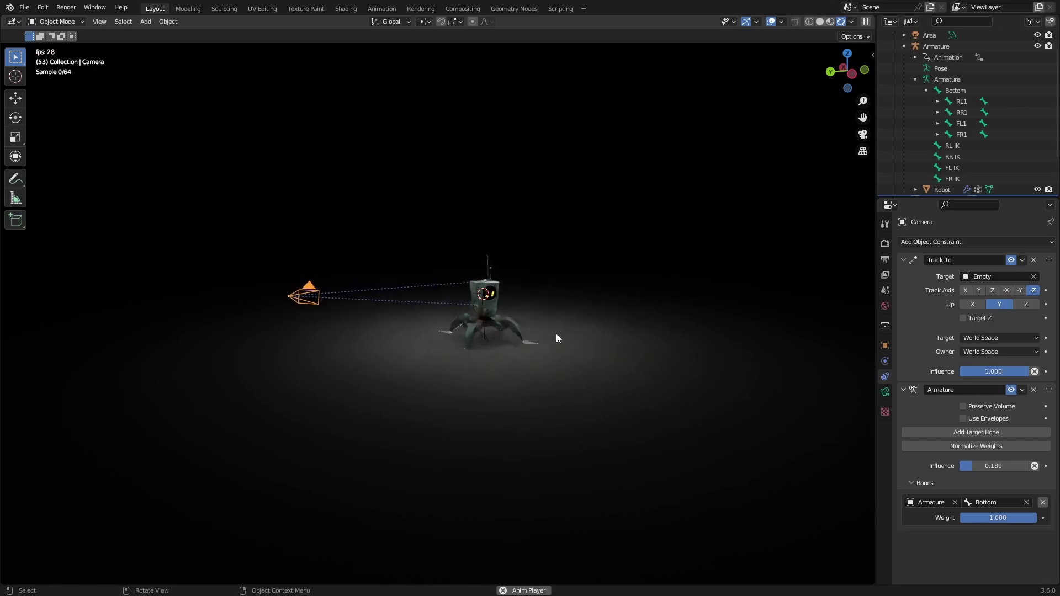
key(ctrl+s)
key(KP_0)
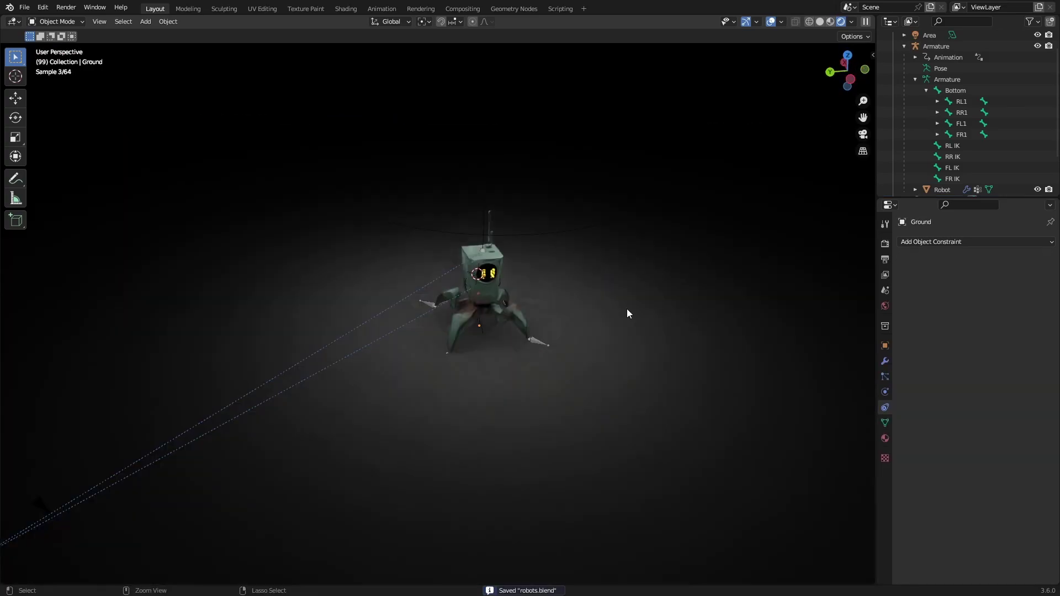
- Add a plane mesh and snap it to the 3D cursor on the ground beneath the robot
middle_drag(627, 310, 687, 304)
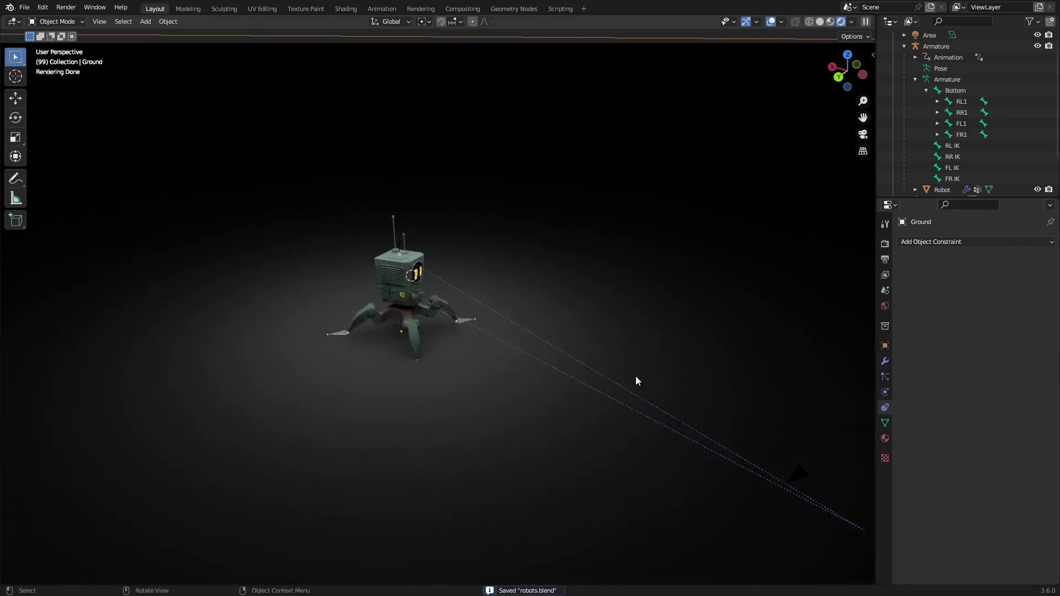
key(shift+a)
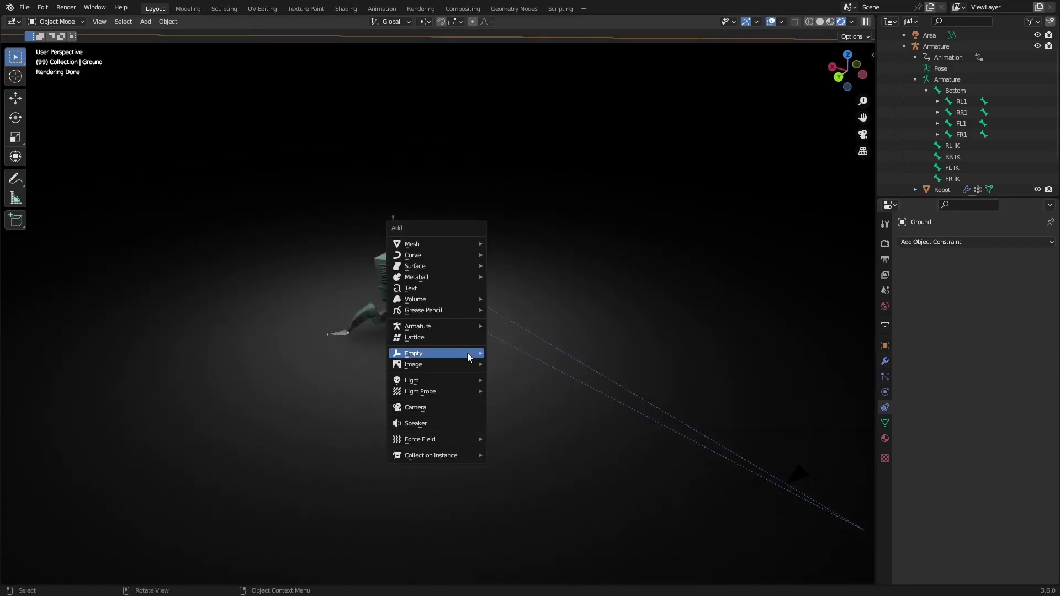
mouse_move(425, 249)
click(495, 245)
middle_drag(512, 287, 459, 298)
scroll(466, 302, down, 2)
key(shift+s)
click(402, 352)
- Scale the plane up around the robot, stretch it along the global X axis into a long strip, and save the file
key(s)
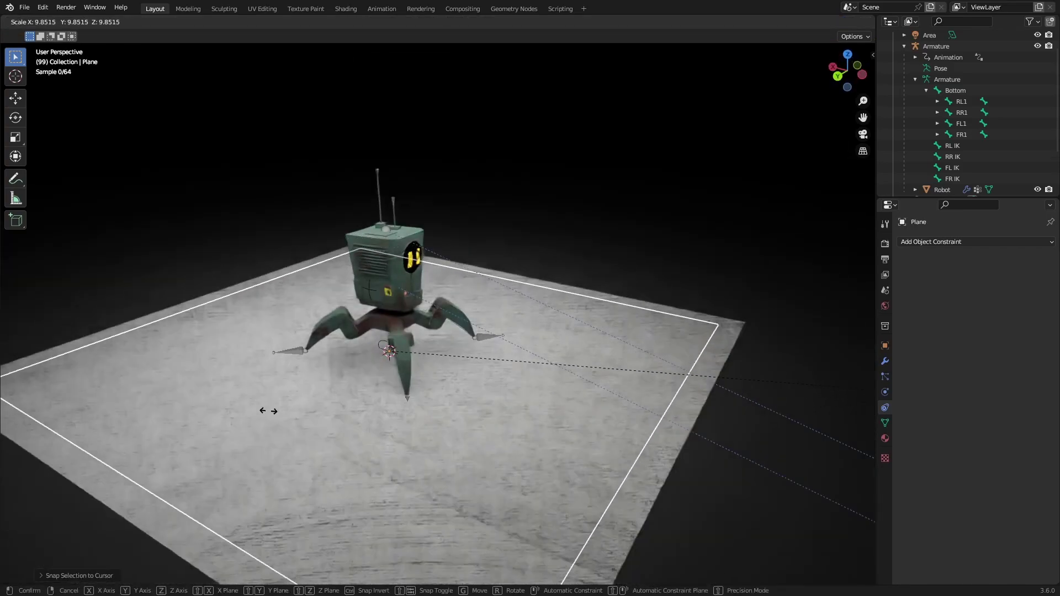
click(458, 439)
key(s)
key(x)
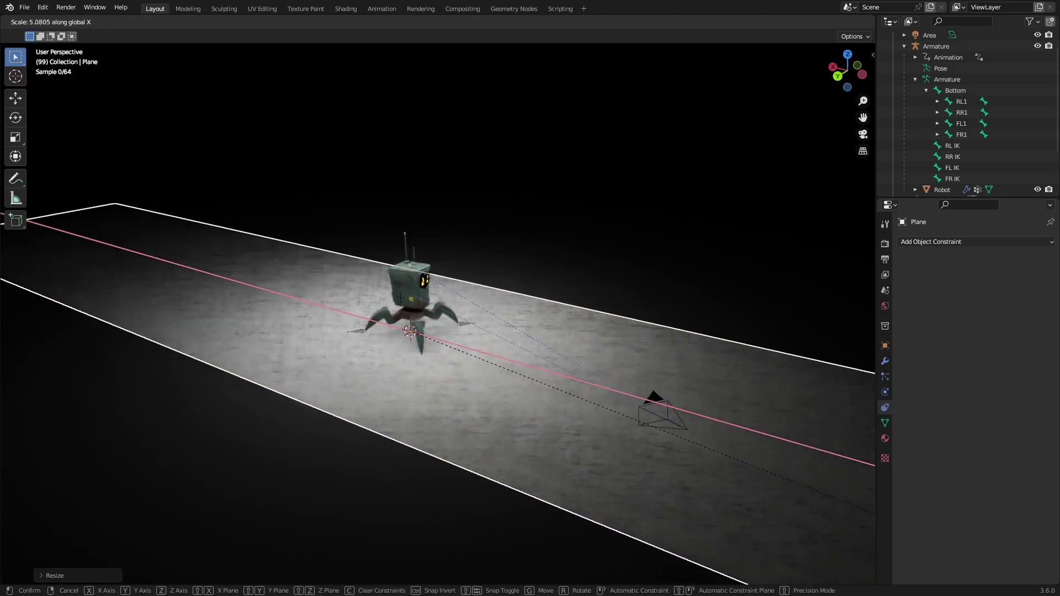
click(522, 65)
middle_drag(500, 155, 475, 200)
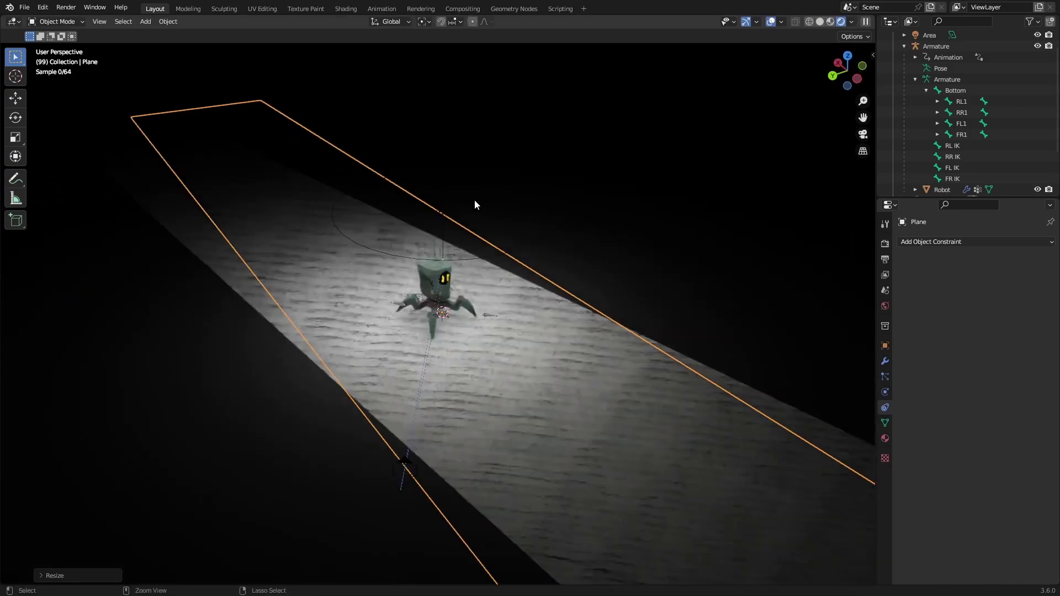
key(ctrl+s)
- Add a particle system to the plane and set its type to Hair
middle_drag(389, 347, 422, 349)
scroll(422, 349, up, 3)
click(885, 376)
click(1050, 242)
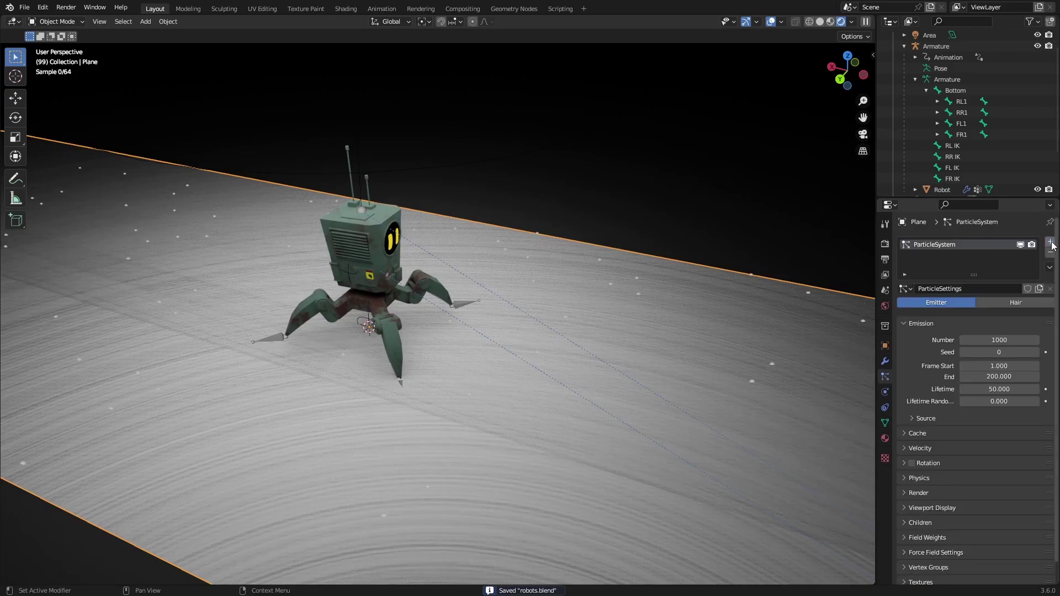
click(1003, 302)
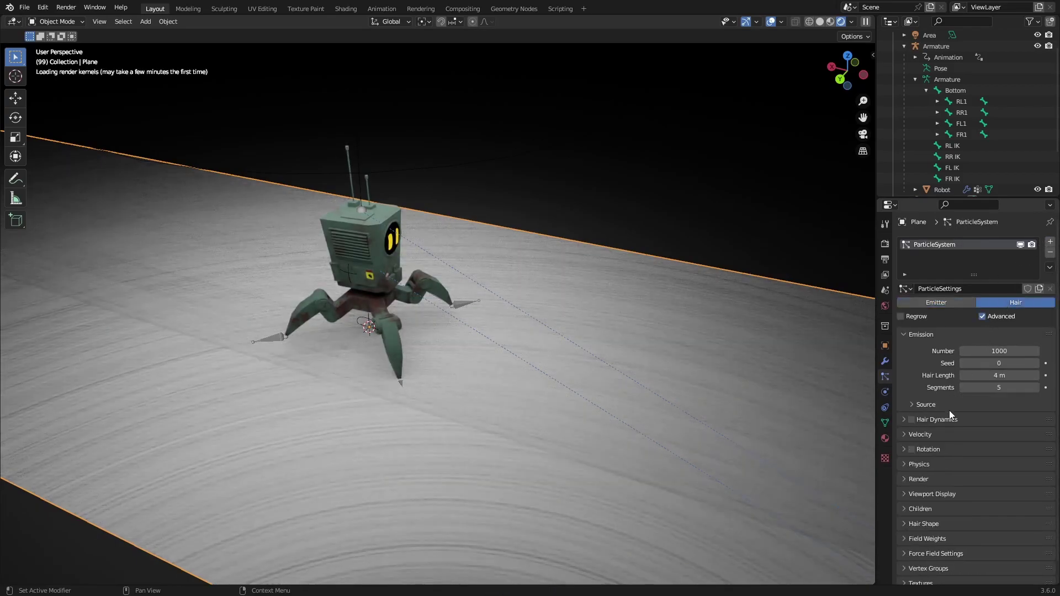
- Enable rotation for the plane's hair particles and set the orientation axis to Normal
click(911, 449)
click(906, 449)
click(988, 466)
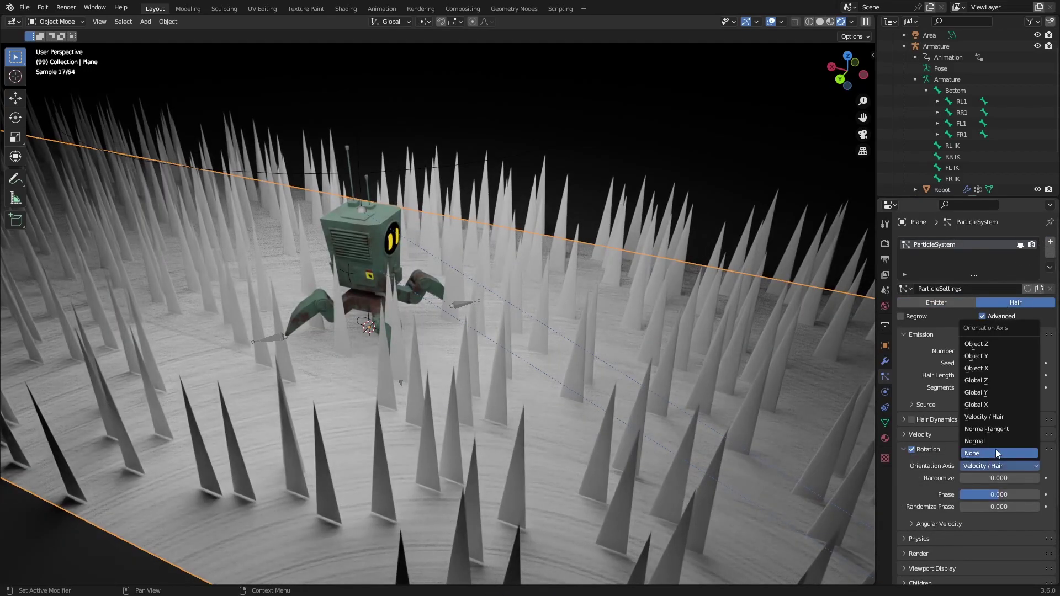
click(975, 441)
- Spawn the Rock_Basalt-Photoscan_A_spring-summer-autumn asset from botaniq's rocks category for use with the plane's particles
scroll(958, 453, down, 5)
click(927, 459)
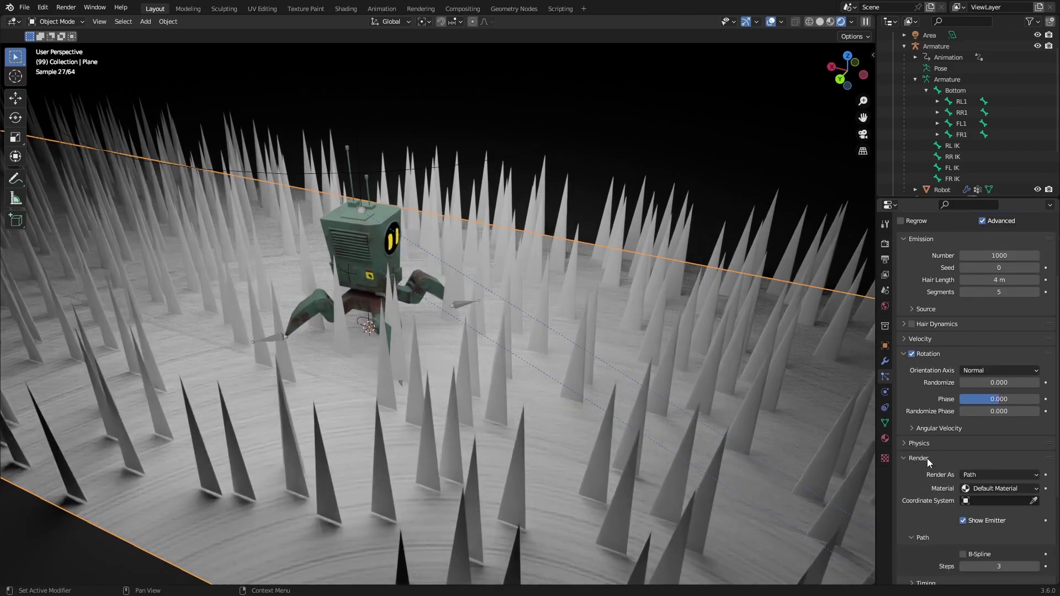
click(874, 54)
click(825, 401)
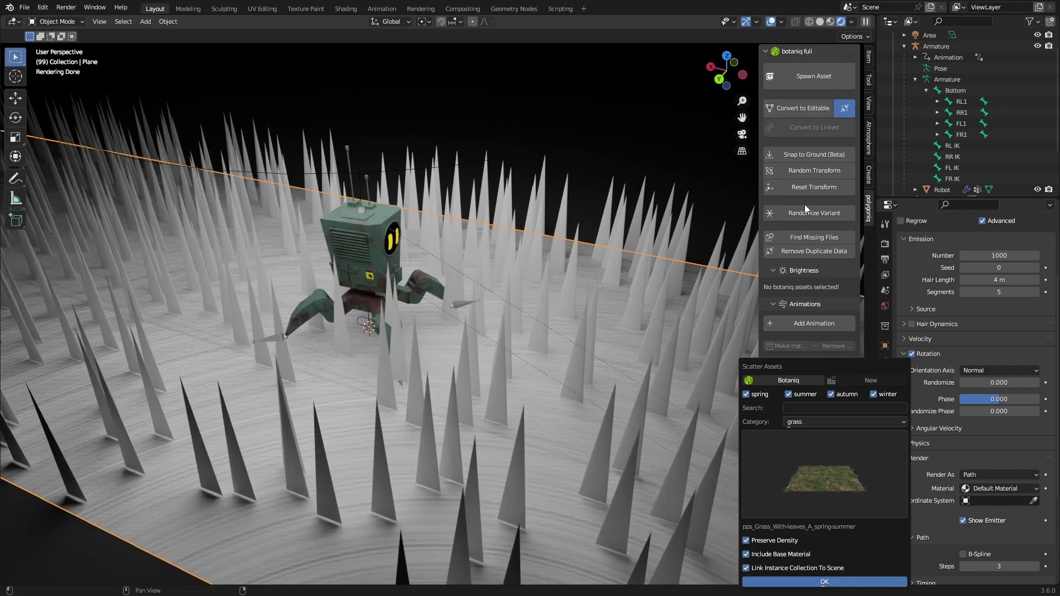
click(810, 75)
click(796, 120)
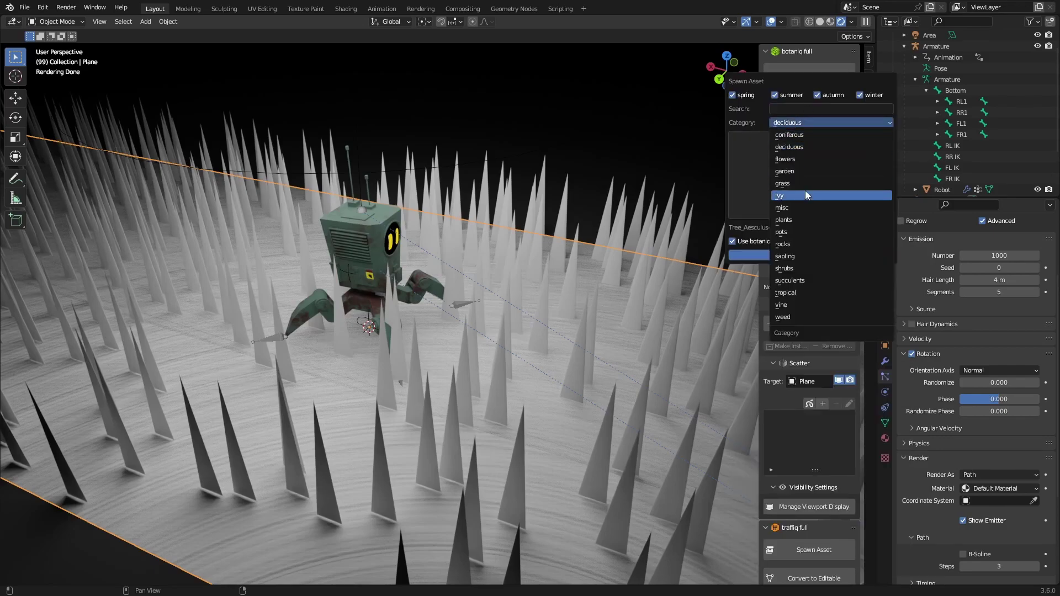
click(784, 244)
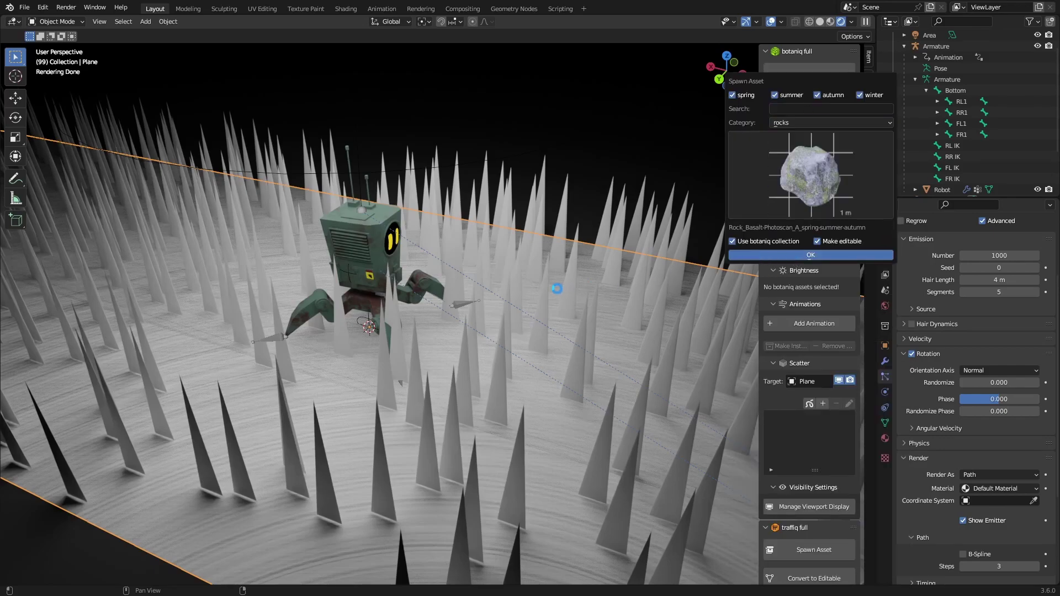
key(Return)
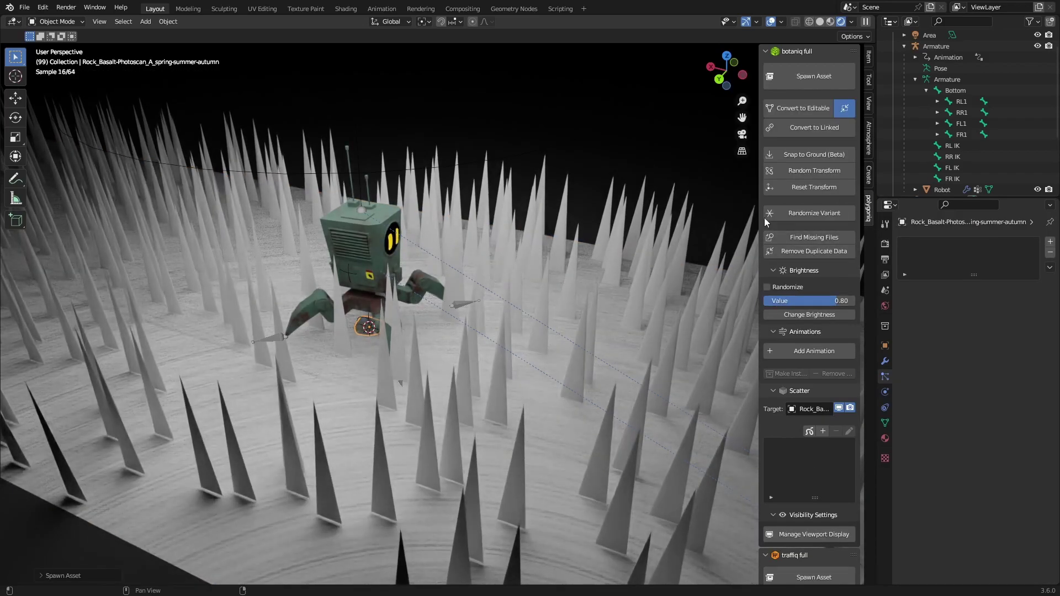
- Set the scale randomness of the plane's rock particles to 1
scroll(980, 178, down, 5)
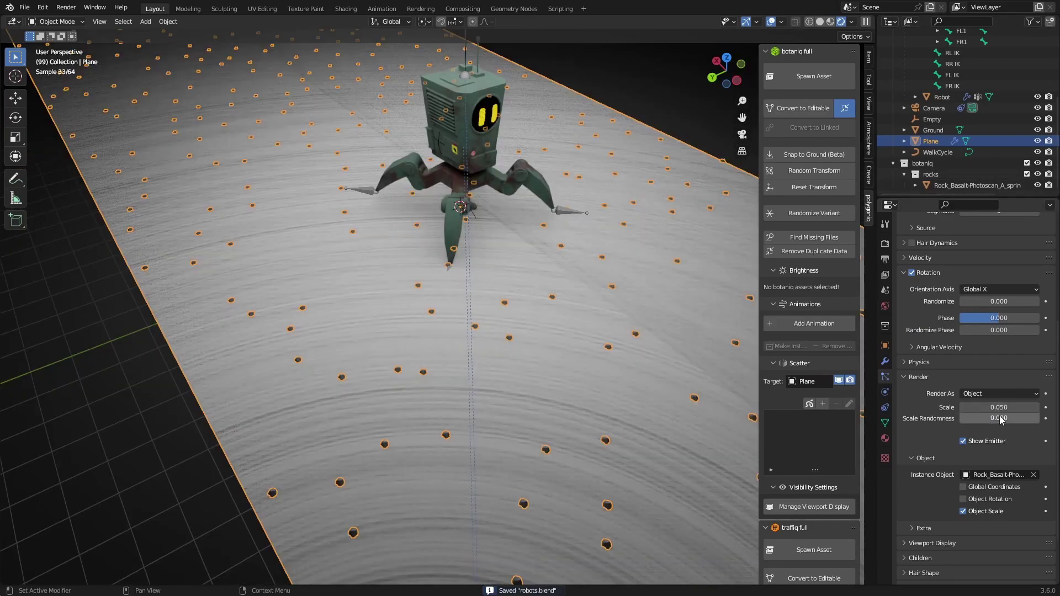
click(1001, 420)
text(1)
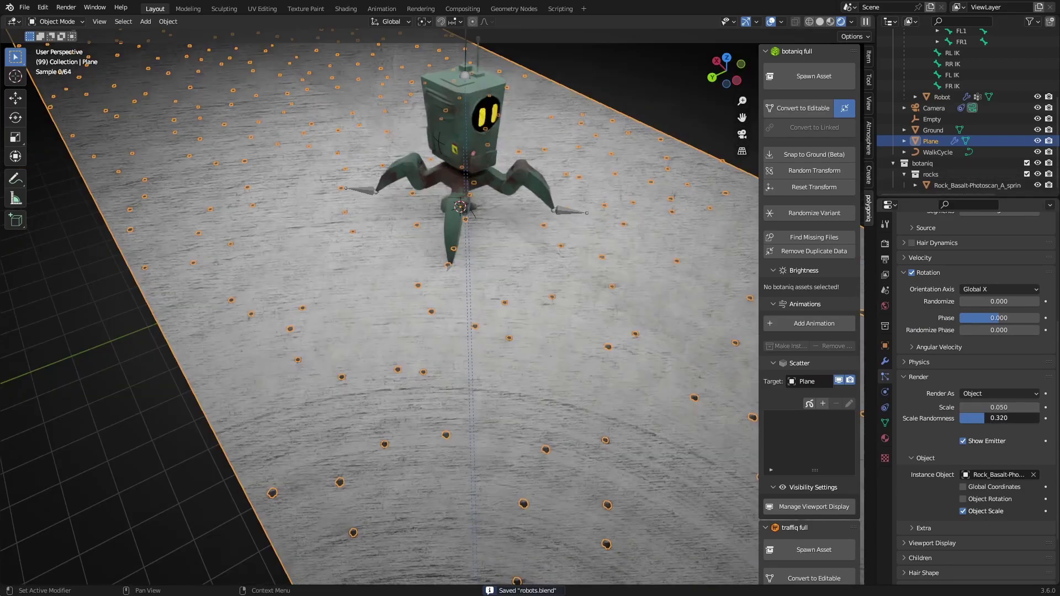
key(Return)
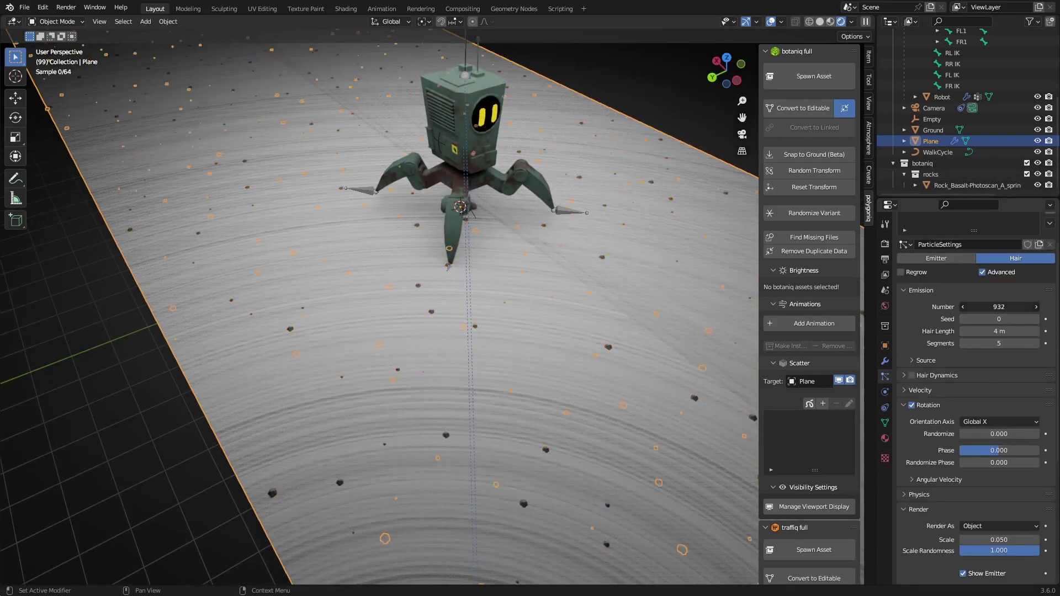
- Hide the viewport overlays and stop showing the plane as emitter in both the render and the viewport display
key(shift+alt+z)
click(963, 442)
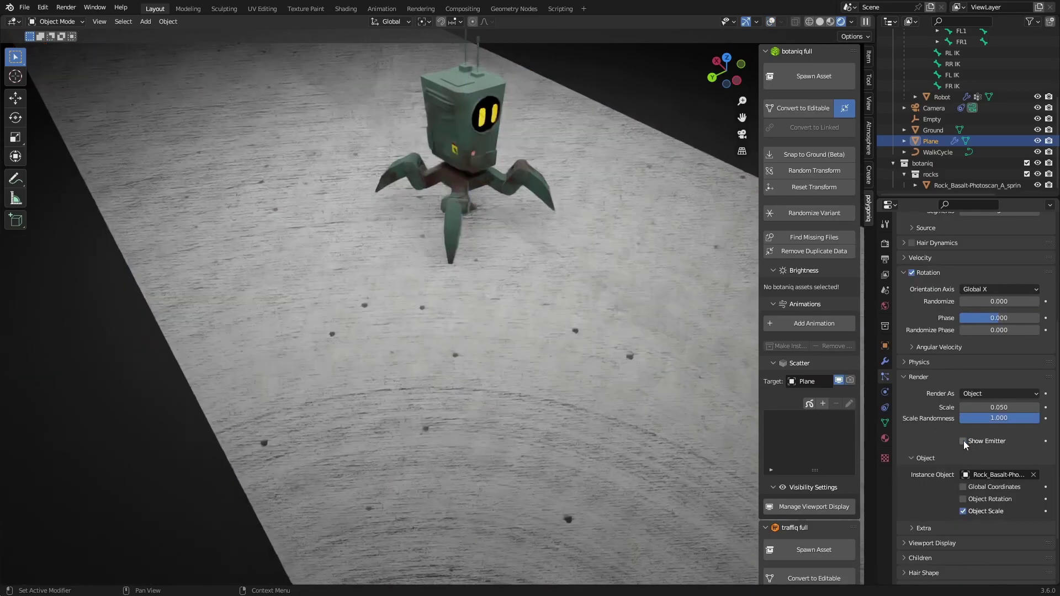
scroll(944, 464, down, 3)
click(929, 474)
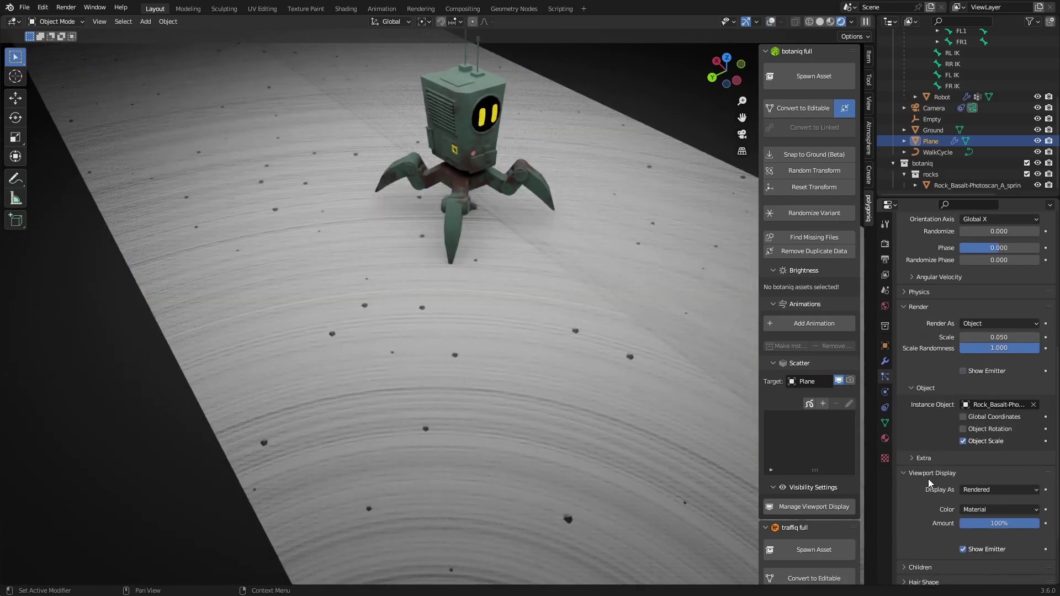
click(963, 550)
- In camera view, reduce the rock particle number to 77, save the file, and slide the plane along the global X axis
key(KP_0)
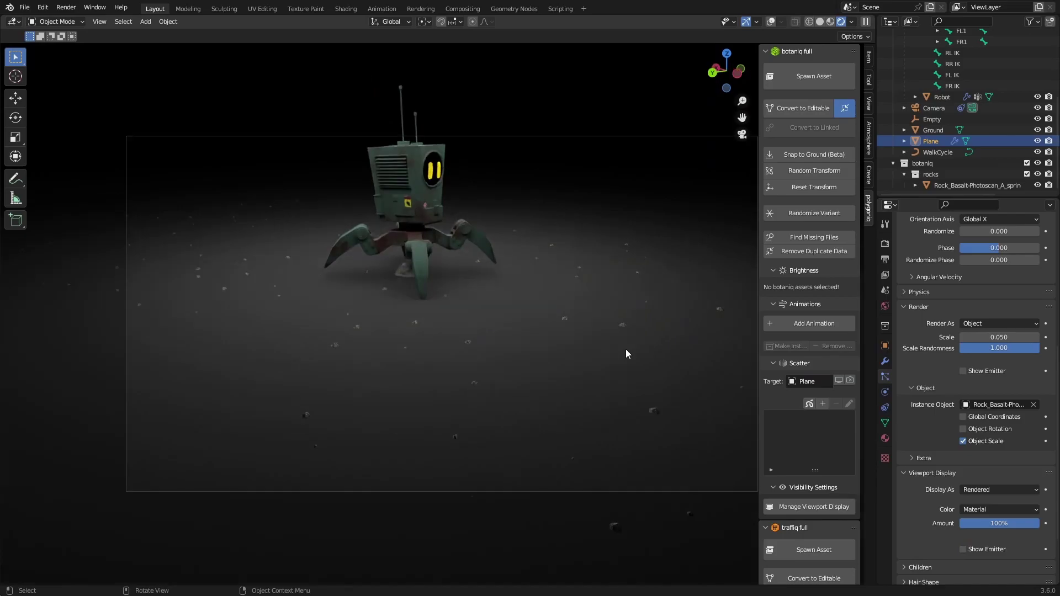
scroll(1004, 294, up, 8)
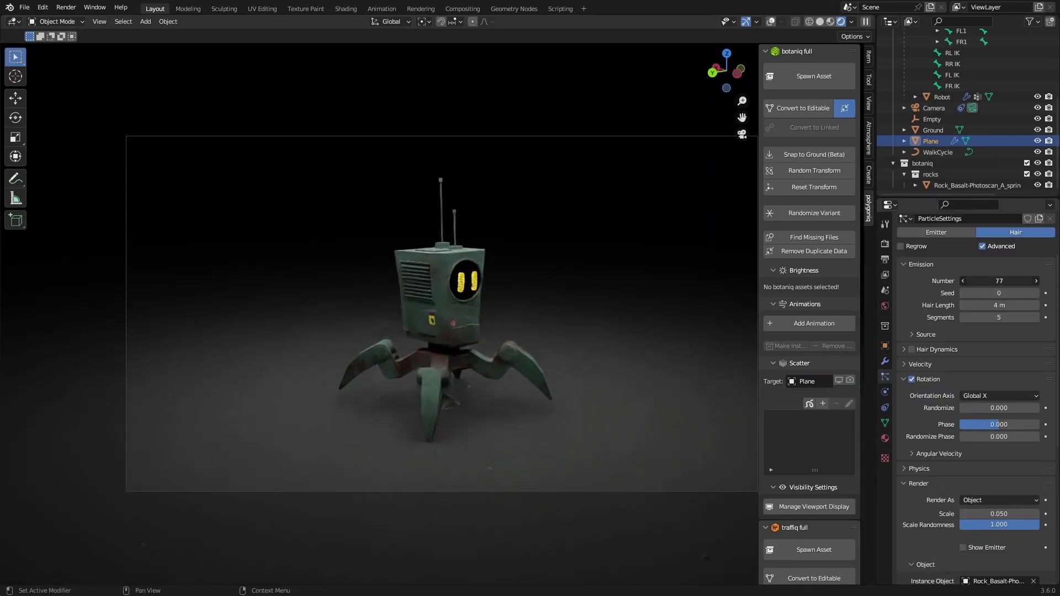
key(ctrl+s)
key(n)
key(g)
key(x)
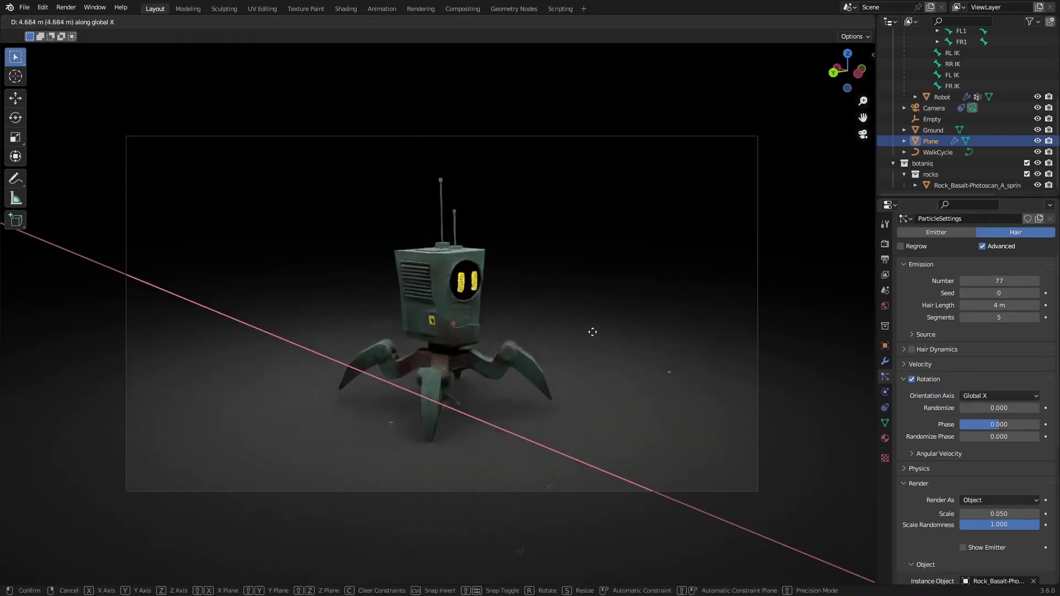
click(453, 270)
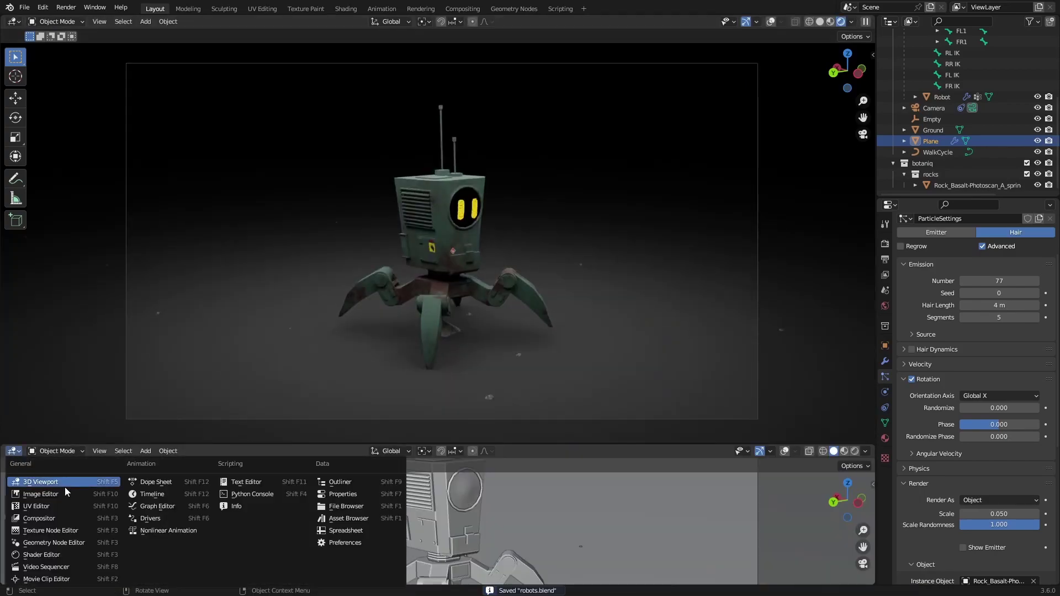
- Turn the lower 3D view into a Timeline and keyframe the plane at frame 0
click(165, 496)
key(i)
click(498, 304)
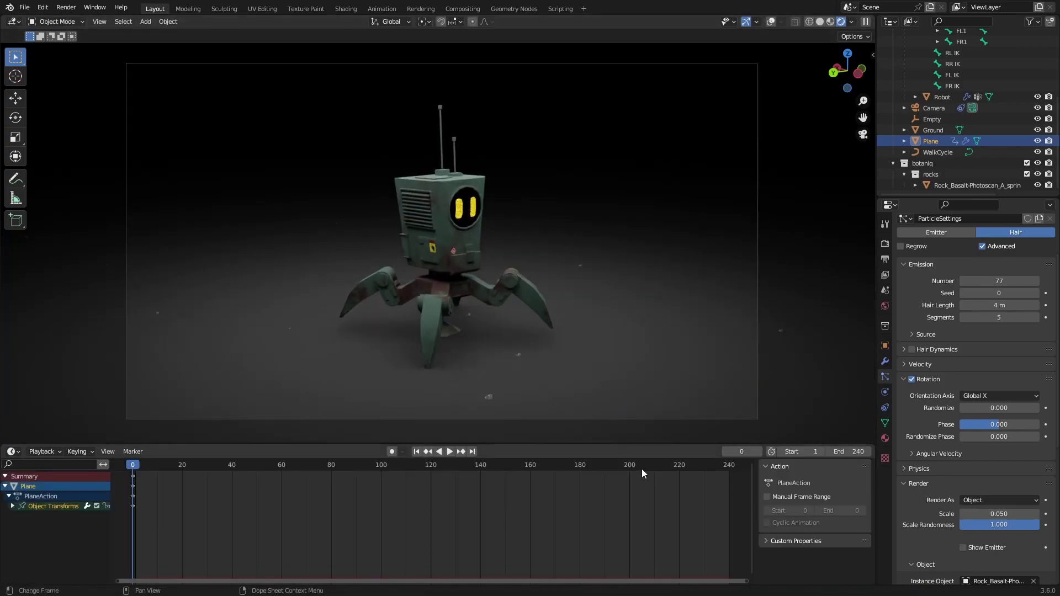
- At frame 240, move the plane so its rocks pass the robot and keyframe its new position
click(731, 464)
key(i)
click(510, 296)
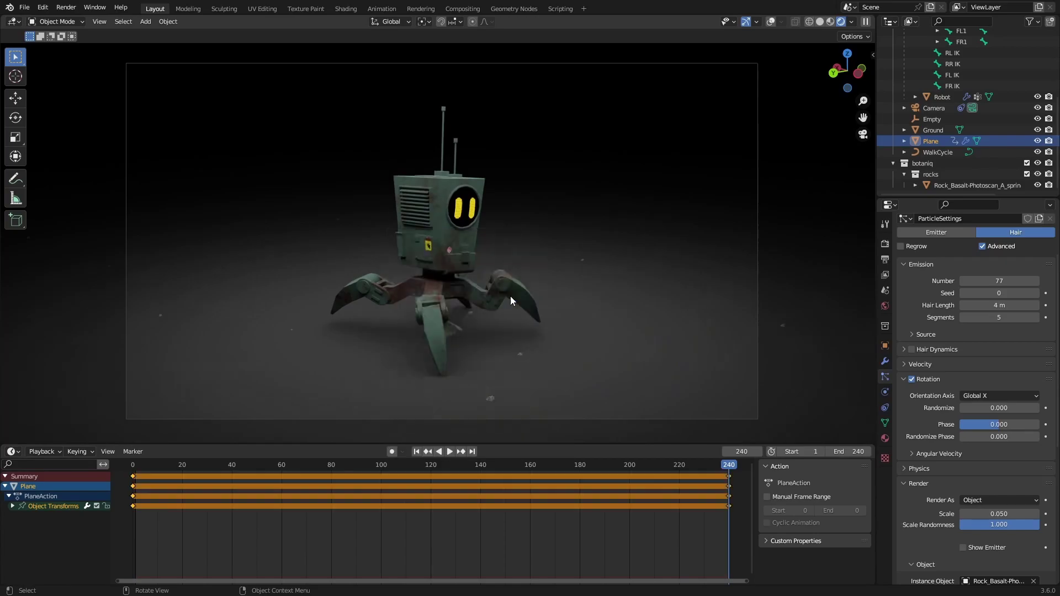
key(g)
click(407, 235)
key(i)
click(407, 235)
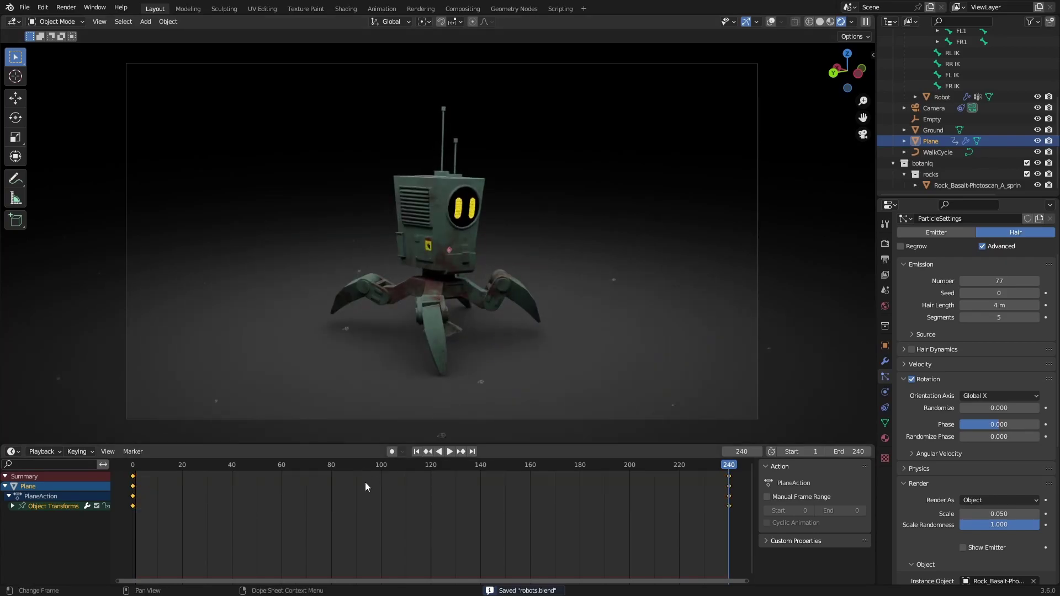
- Change the interpolation mode of the plane's keyframes and play the animation
key(Escape)
right_click(500, 508)
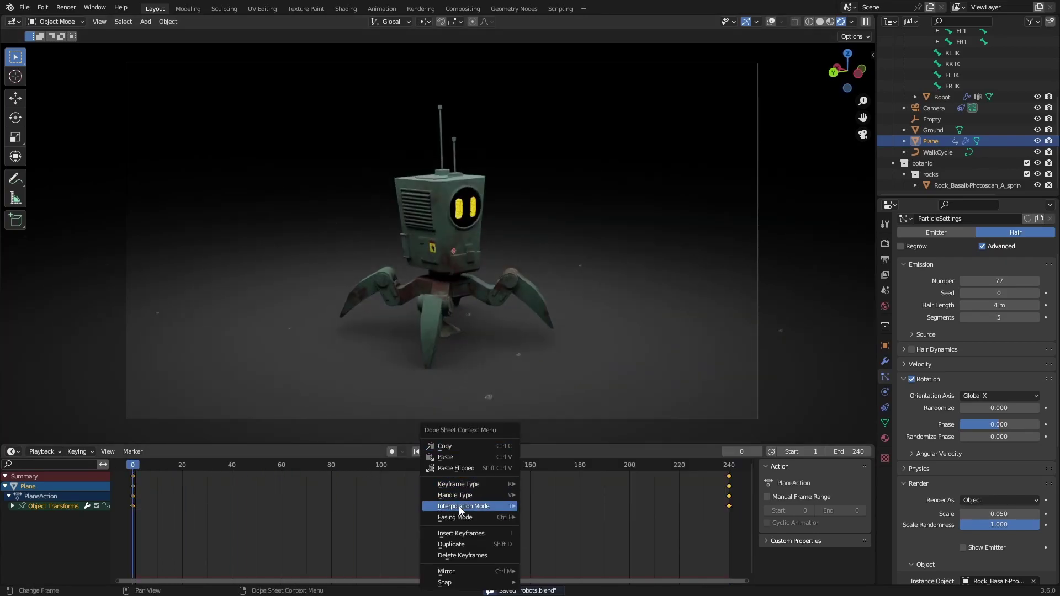
mouse_move(507, 506)
click(559, 457)
key(space)
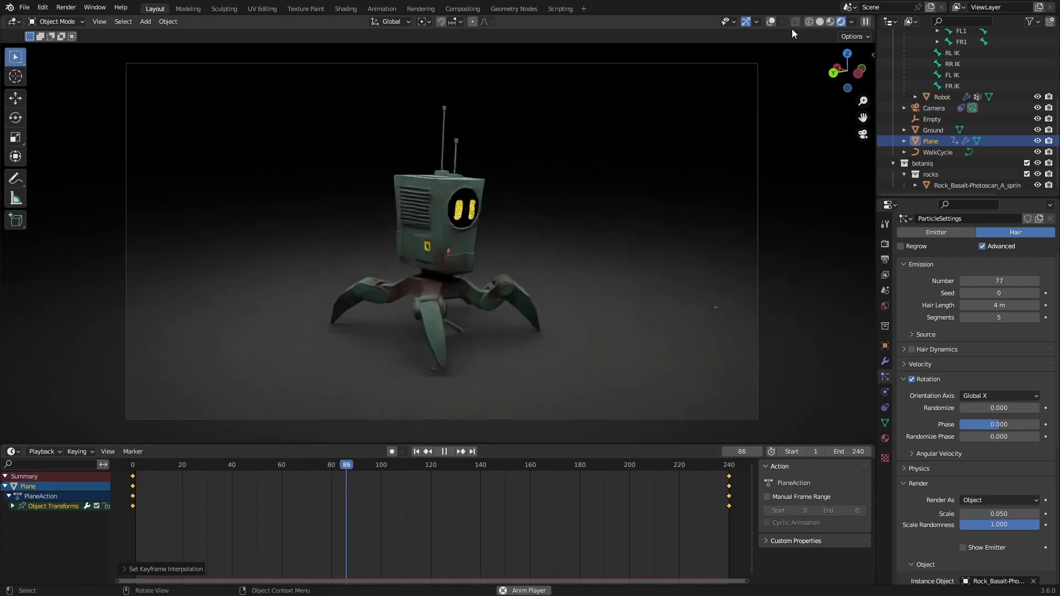
- Switch the viewport to solid shading and adjust the plane's position along the global X axis at frame 240
click(819, 22)
key(Escape)
key(shift+Right)
key(g)
key(x)
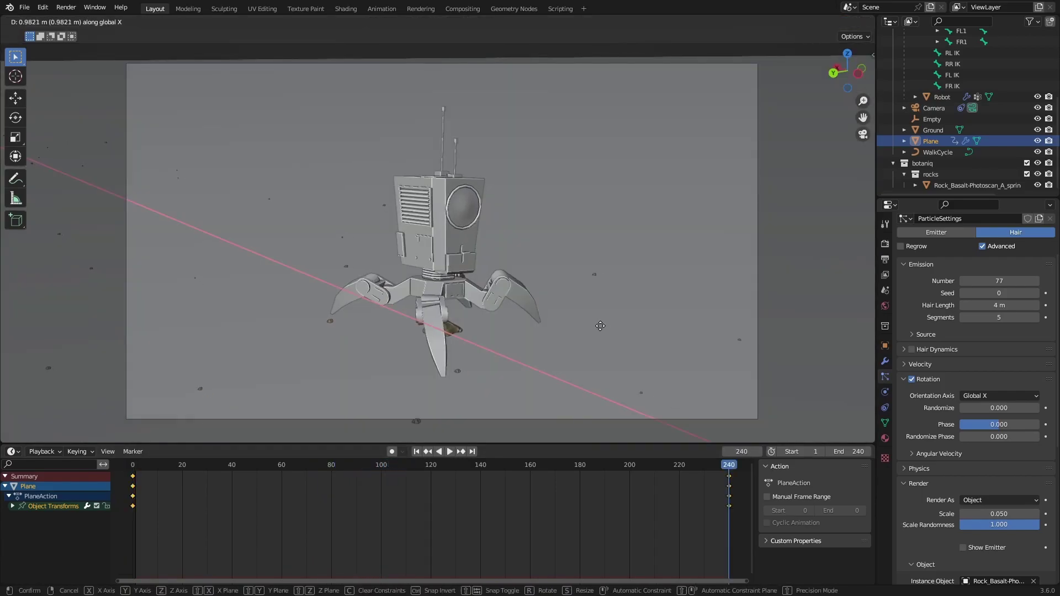
click(600, 326)
key(g)
key(y)
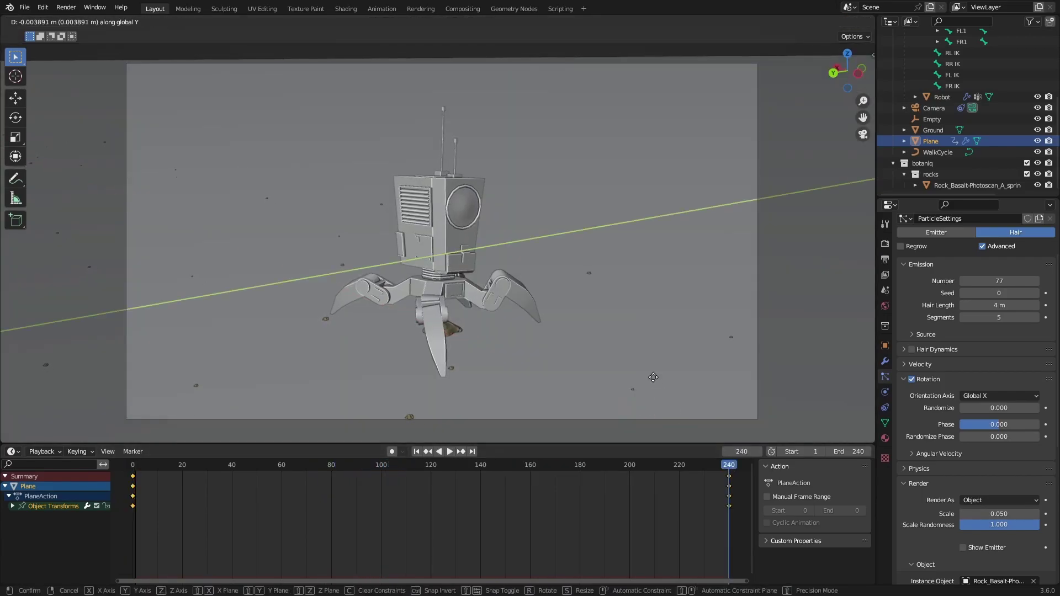
key(x)
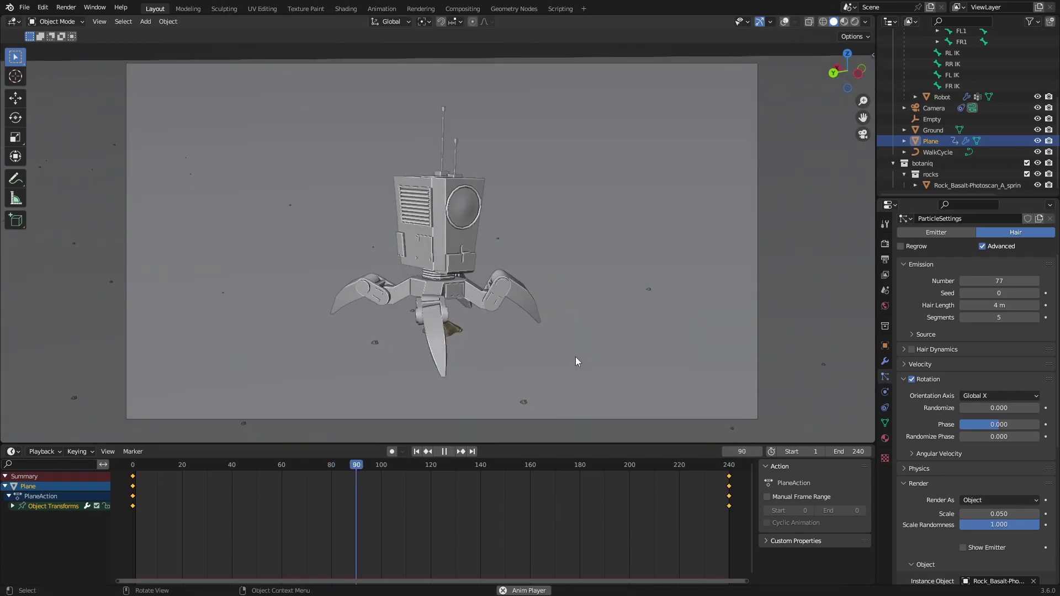
- Select the original basalt rock beneath the robot and move it vertically along the Z axis out of sight
click(441, 334)
key(g)
key(z)
click(620, 325)
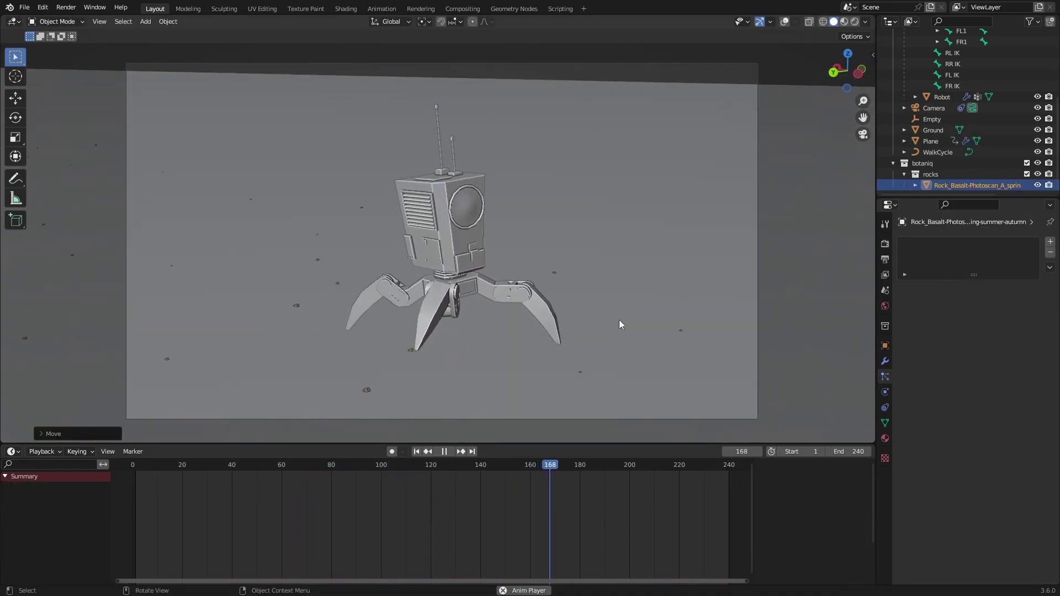
- Scrub the animation back to frame 0, check the rocks around the robot, and save the file
drag(580, 476, 504, 466)
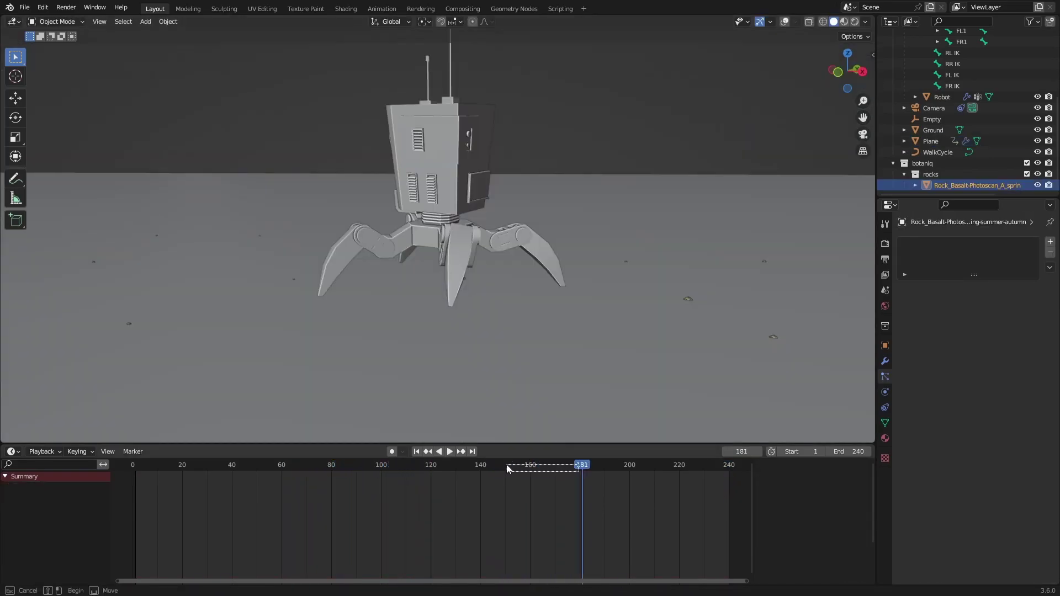
drag(500, 465, 132, 419)
scroll(694, 345, up, 8)
scroll(517, 306, down, 6)
scroll(635, 282, down, 5)
middle_drag(611, 247, 648, 266)
key(ctrl+s)
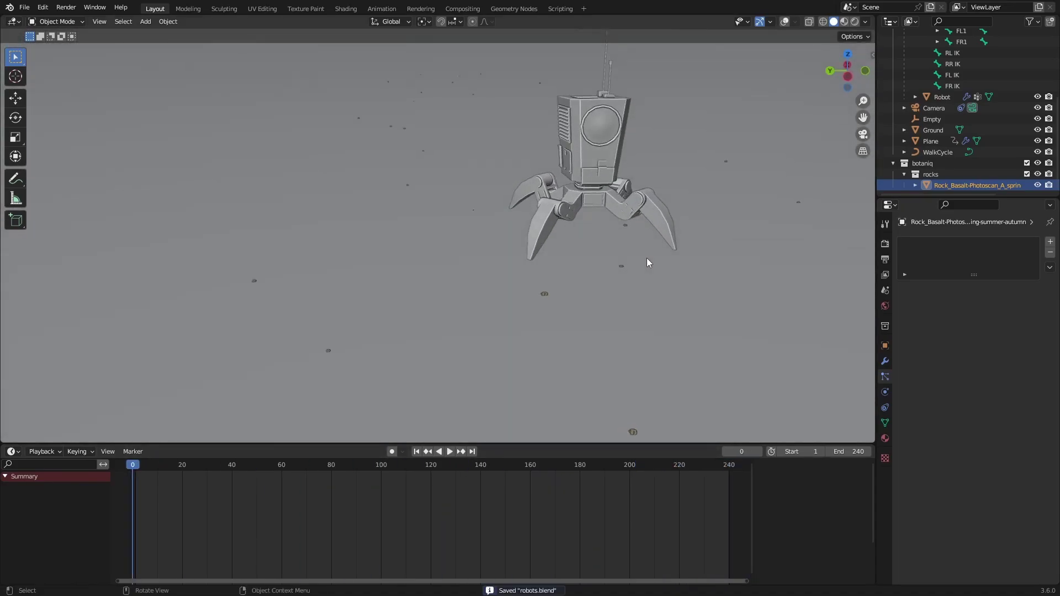
- Switch to rendered shading and examine the robot's feet and the nearby rocks up close
key(KP_0)
key(z)
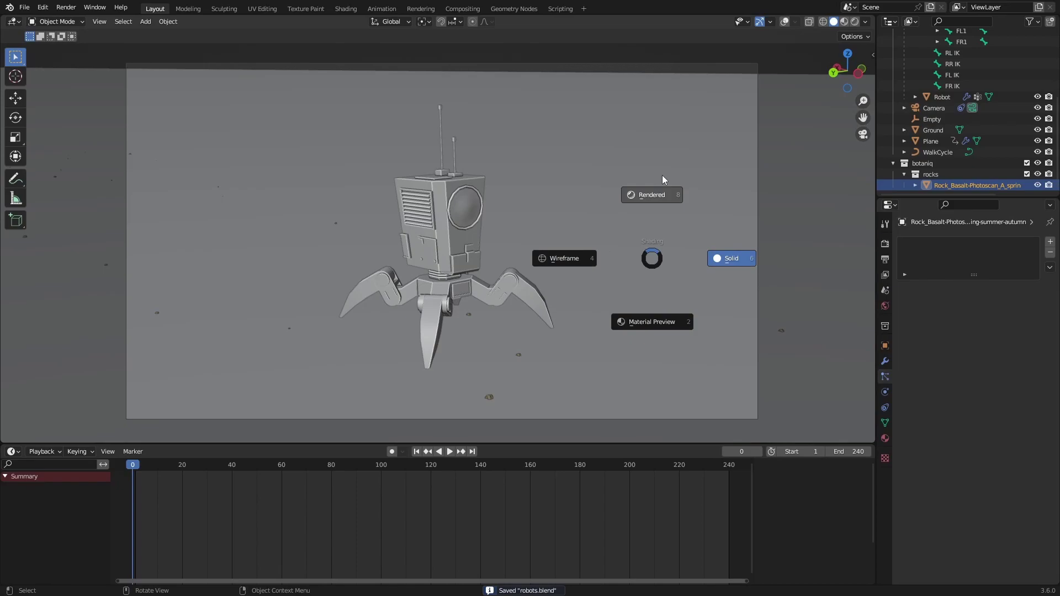
click(662, 174)
key(KP_0)
shift+middle_drag(648, 309, 508, 237)
scroll(508, 237, up, 5)
mouse_move(555, 273)
middle_down()
mouse_move(585, 270)
mouse_move(509, 270)
middle_up()
scroll(548, 239, down, 3)
scroll(548, 241, up, 4)
scroll(541, 254, down, 4)
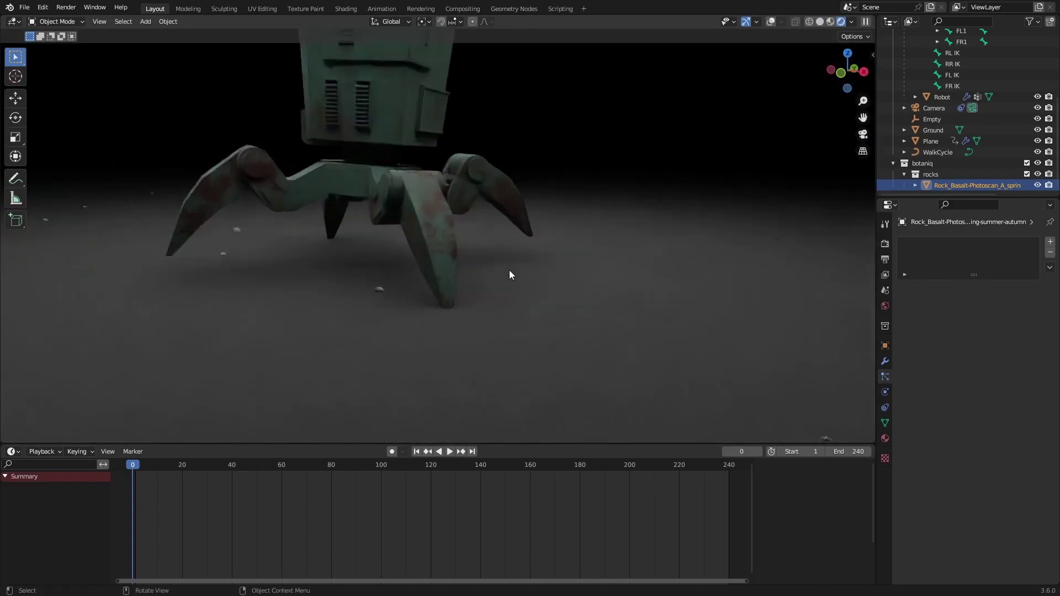
scroll(531, 272, down, 3)
scroll(544, 293, up, 6)
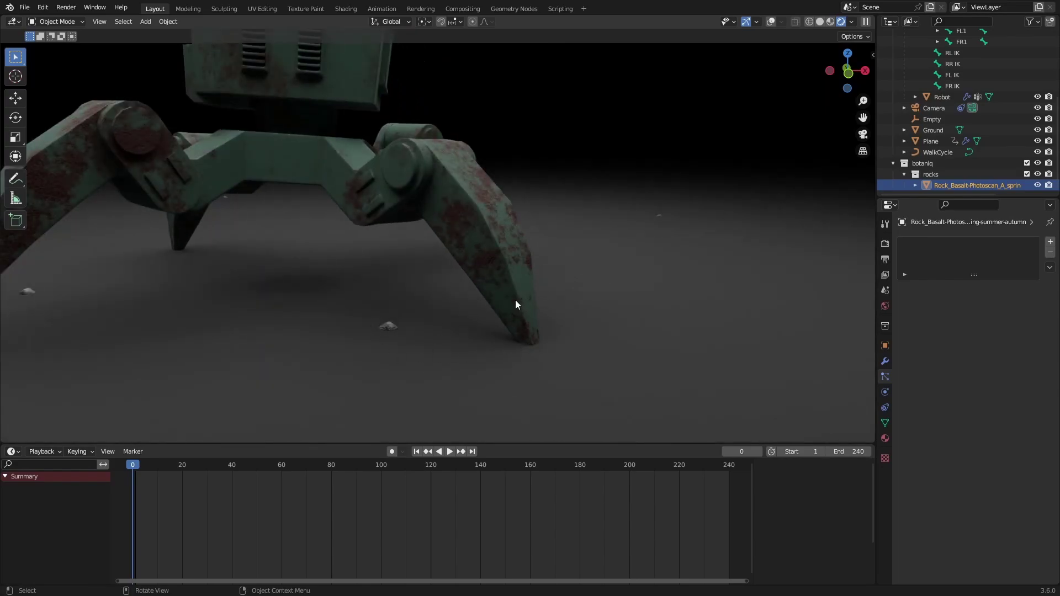
- In solid shading, scrub from frame 0 to about frame 98 to compare the robot's steps with the rocks' movement
click(820, 21)
key(space)
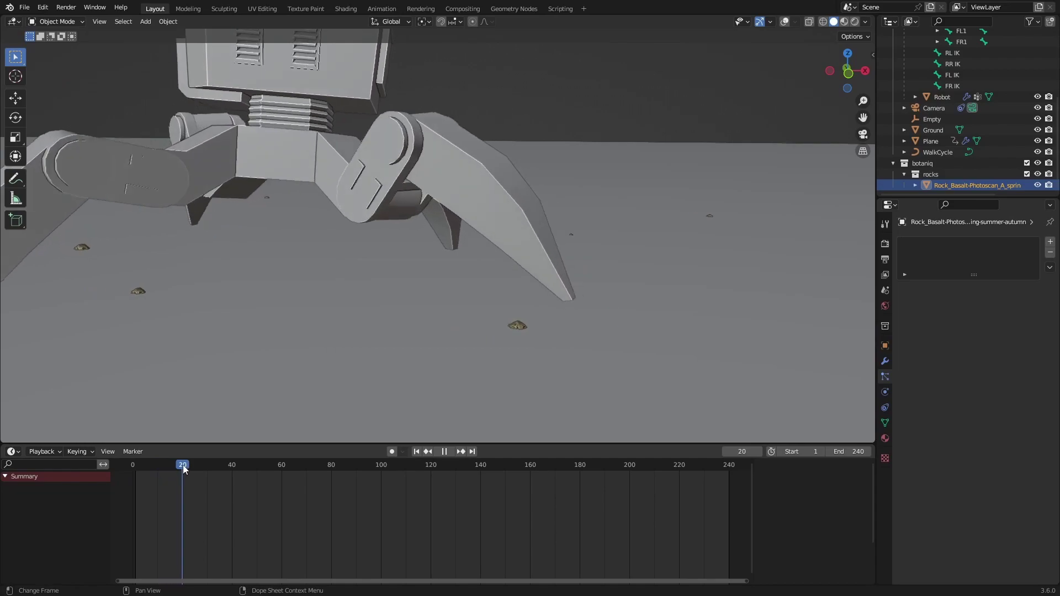
drag(210, 468, 262, 464)
scroll(337, 266, down, 3)
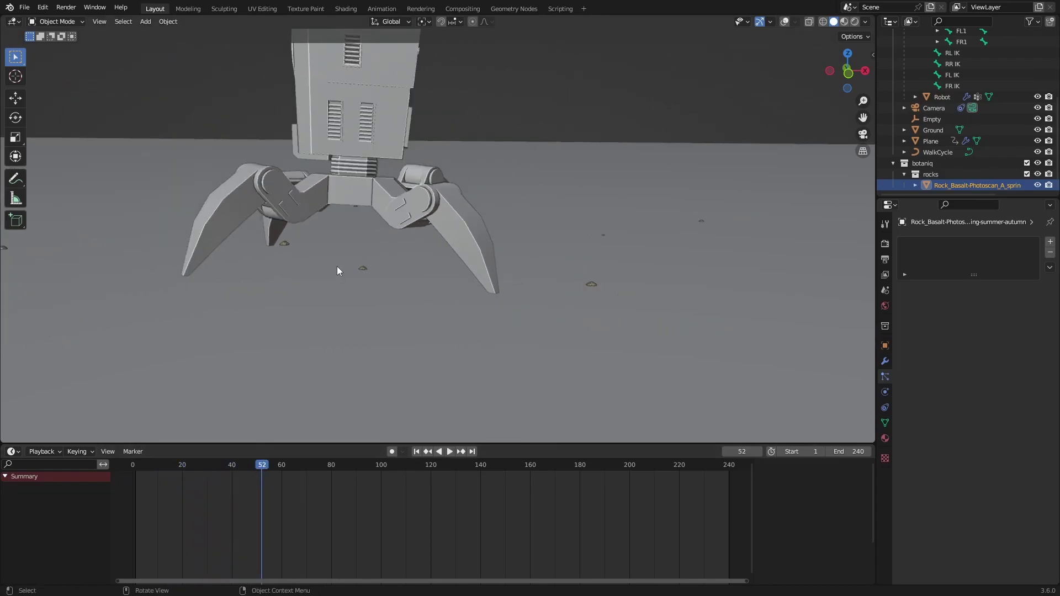
middle_drag(338, 270, 456, 246)
drag(256, 470, 288, 478)
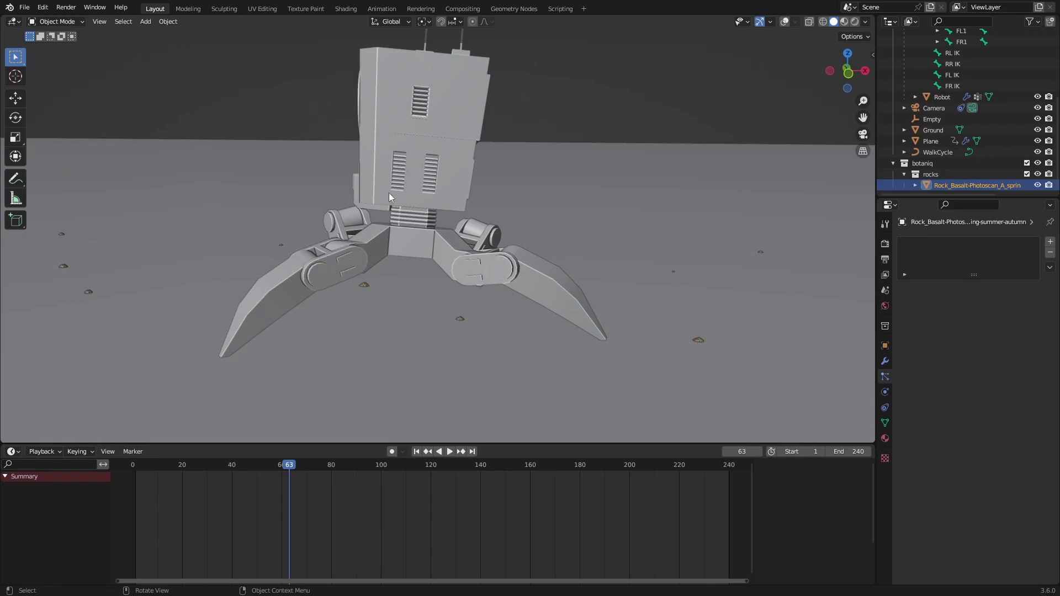
drag(307, 299, 307, 299)
click(227, 360)
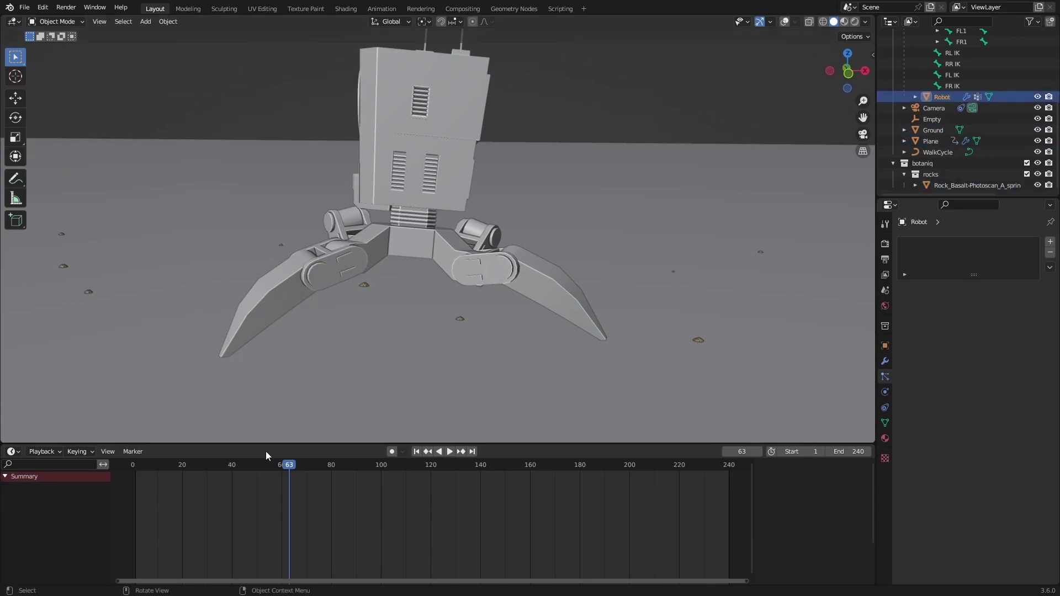
drag(289, 466, 314, 455)
drag(342, 451, 376, 458)
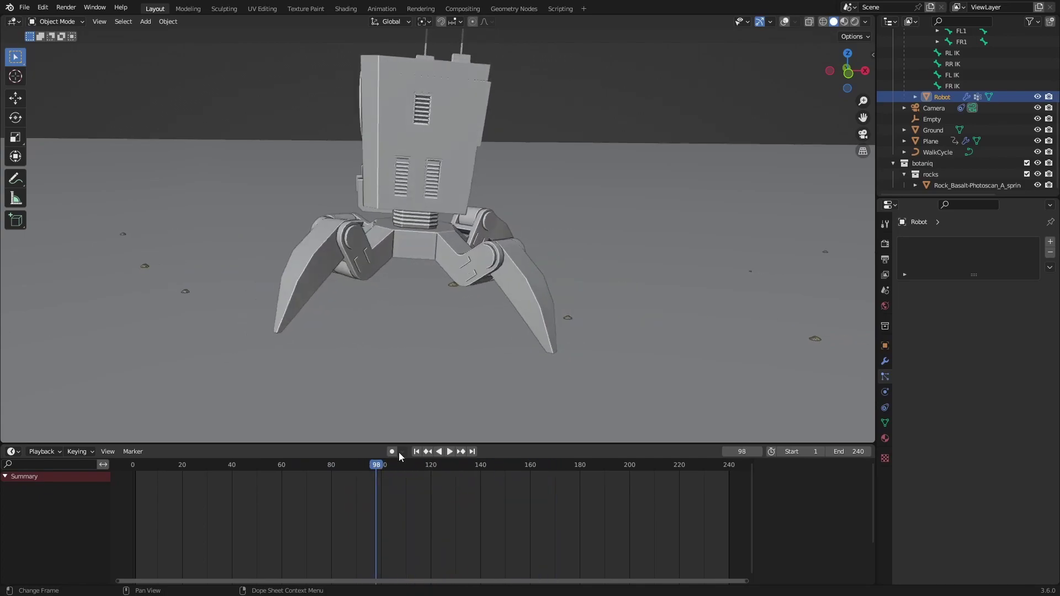
- Inspect the robot's legs and the surrounding rocks from other angles and save the file
scroll(596, 354, up, 4)
middle_drag(619, 354, 538, 309)
shift+middle_drag(539, 310, 354, 331)
scroll(498, 197, down, 3)
key(ctrl+s)
scroll(522, 297, down, 4)
- Preview the walk animation in solid shading, return to frame 0, and check the whole robot from a wider angle
click(289, 468)
key(space)
drag(284, 468, 131, 468)
middle_drag(544, 269, 485, 257)
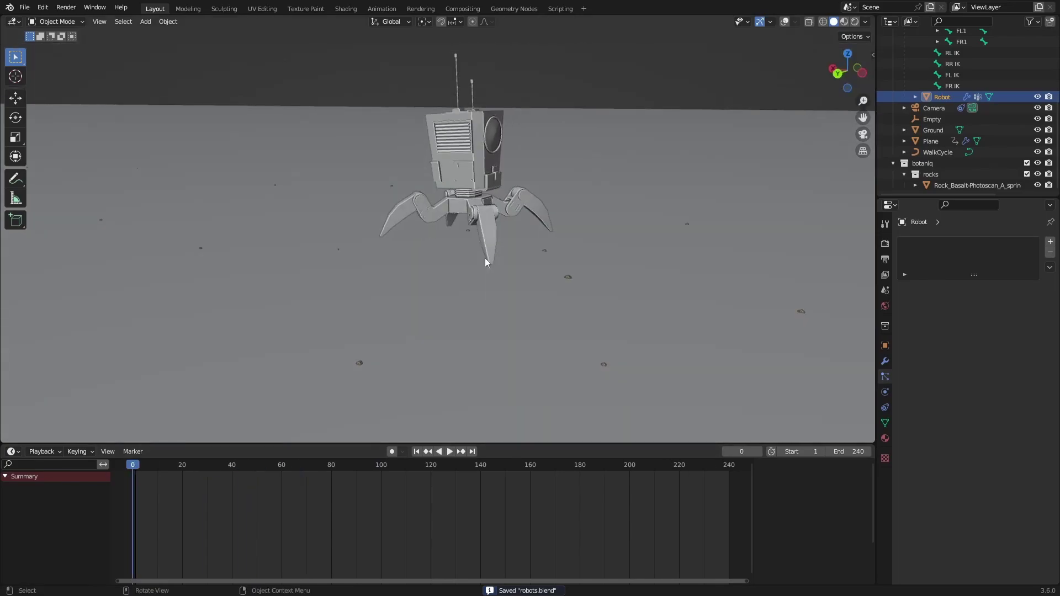
- Look through the camera in rendered shading and play the walk animation
key(KP_0)
key(z)
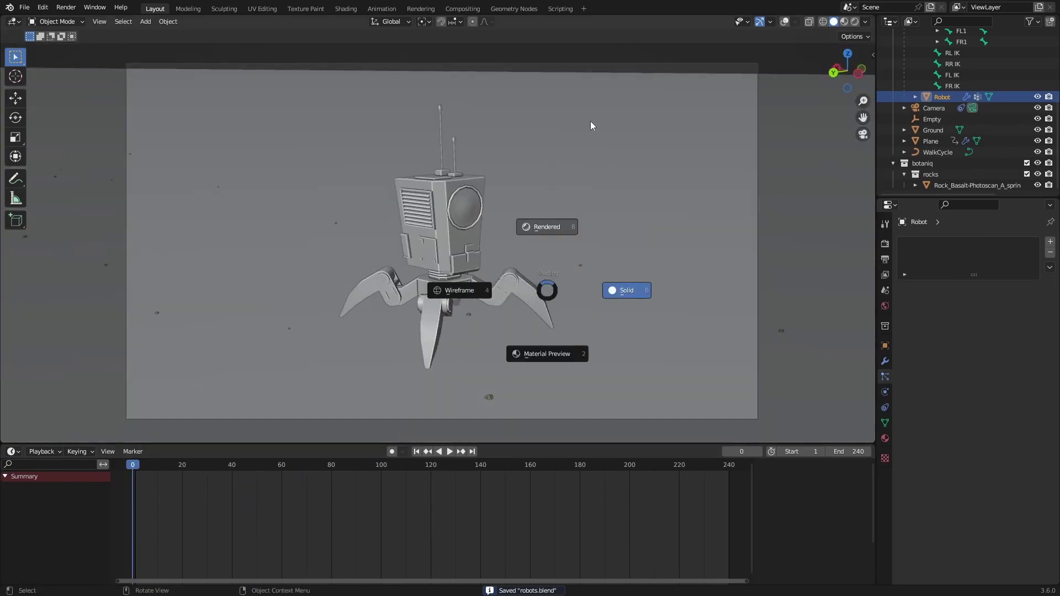
click(591, 121)
key(space)
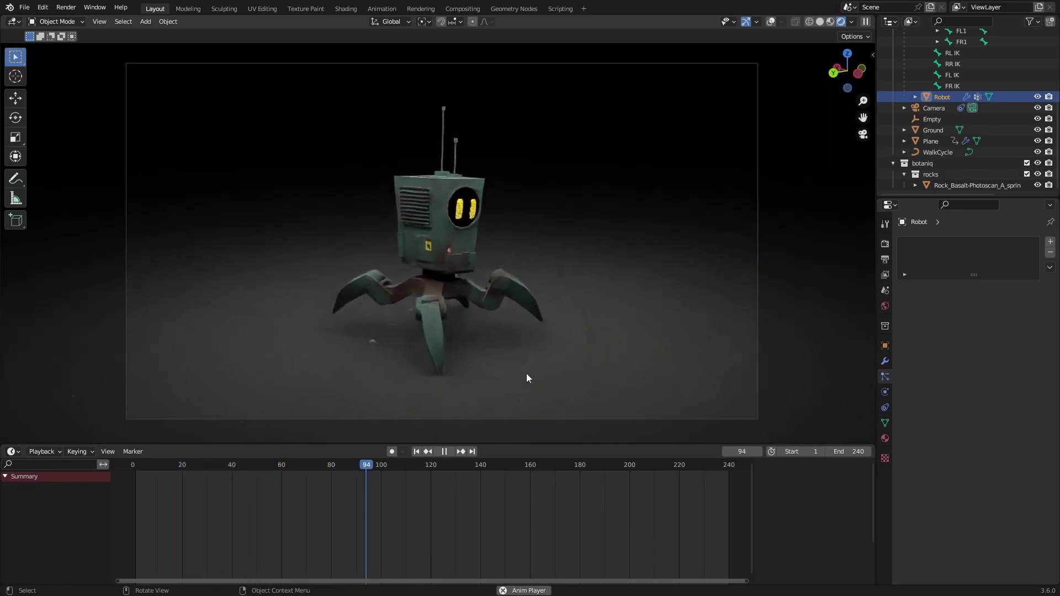
- Stop playback and set the rock-scattering plane's particle number to 25 and its render scale to 0.100
key(space)
click(644, 290)
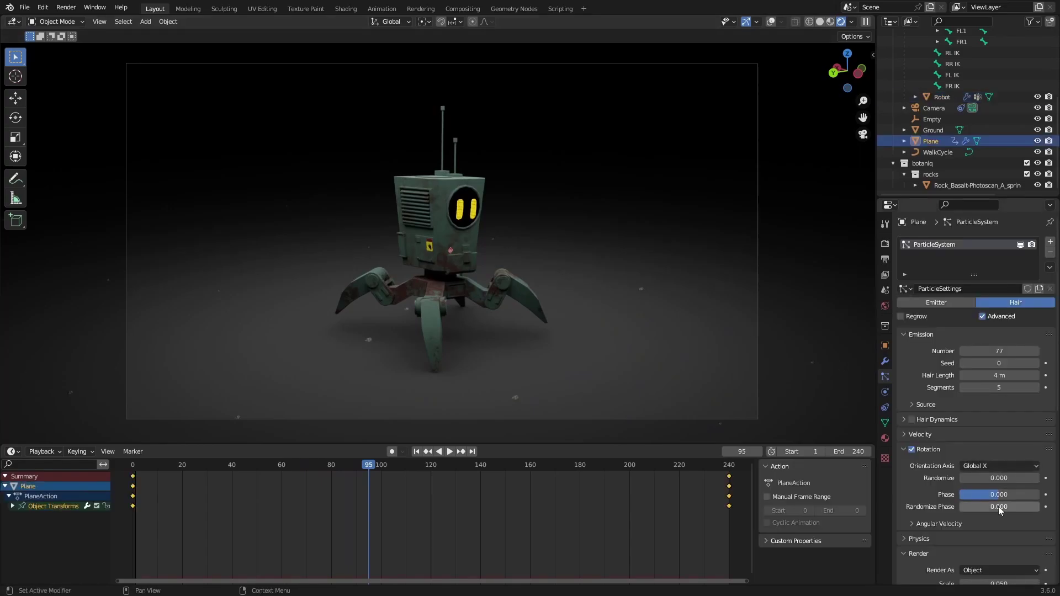
scroll(930, 488, down, 5)
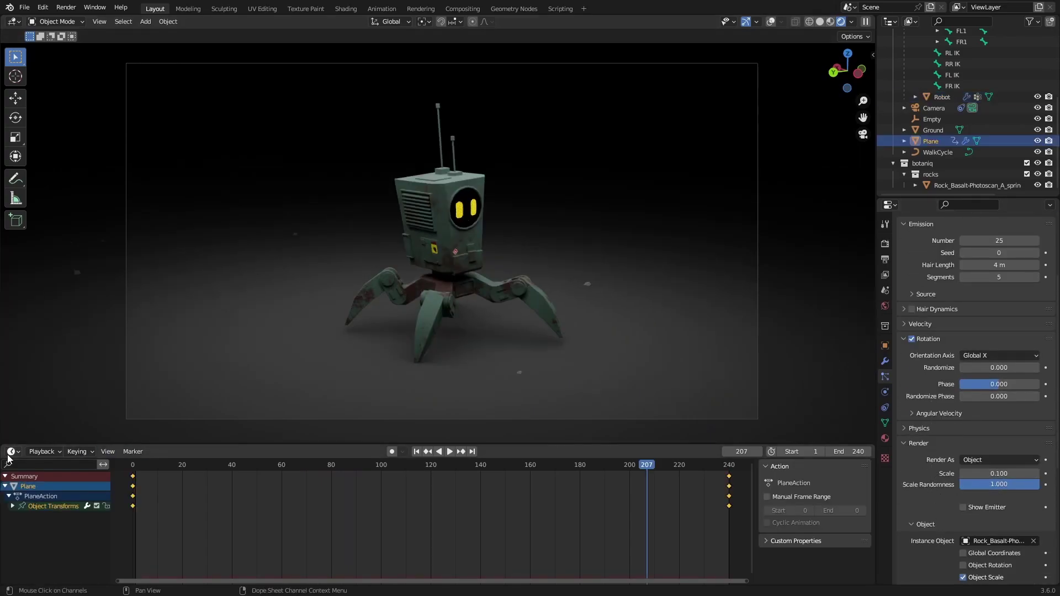
- In an enlarged Shader Editor, add a Voronoi Texture at scale 50000 feeding a Bump node in the ground's material
click(11, 451)
click(26, 555)
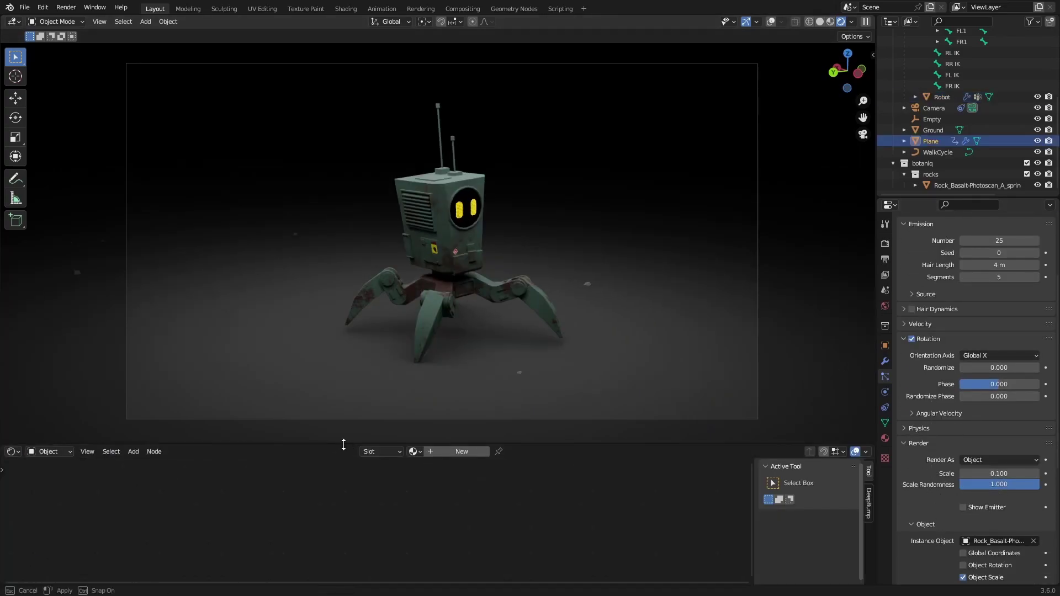
drag(343, 445, 452, 409)
scroll(359, 492, up, 6)
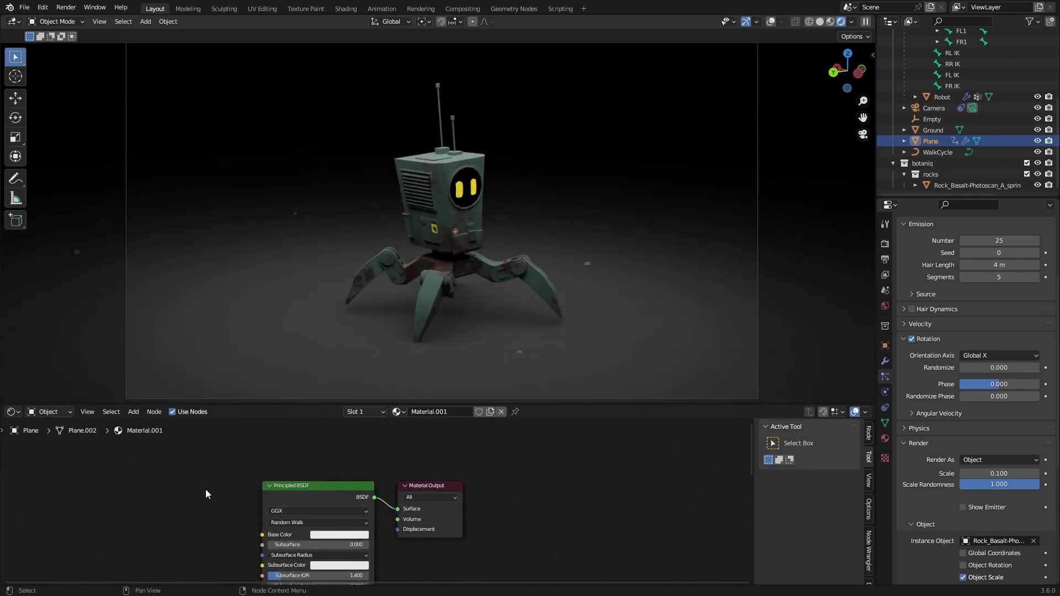
key(shift+a)
click(262, 472)
text(v)
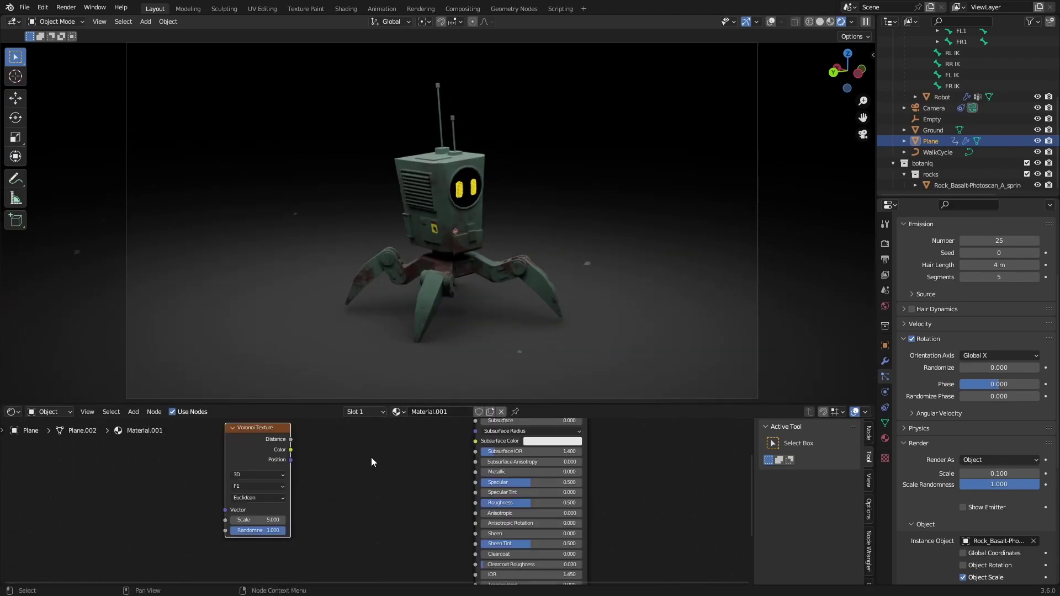
key(shift+a)
click(371, 458)
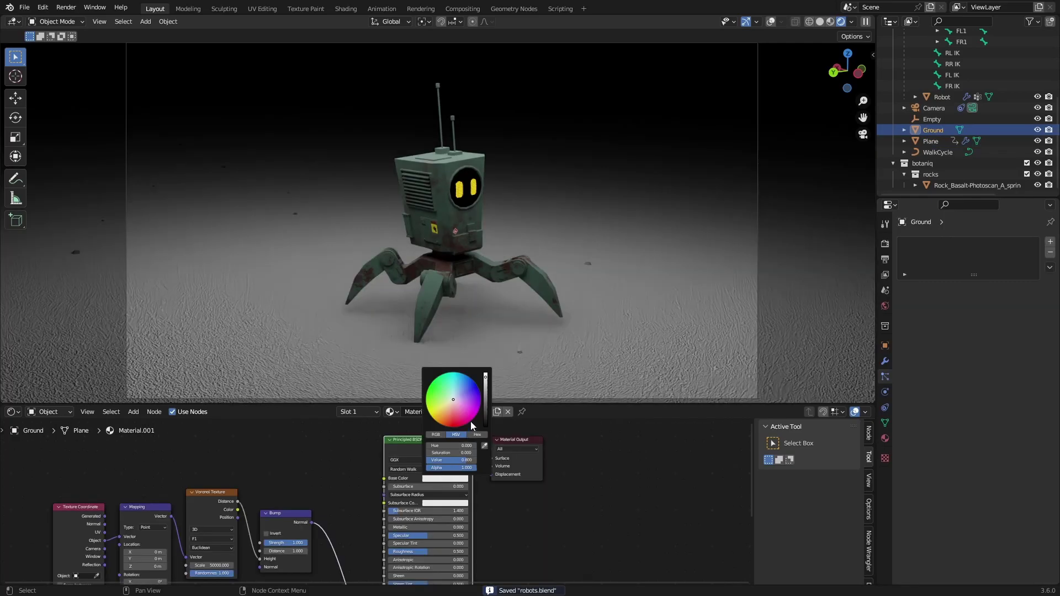
- Darken the ground's base color, drive it from the Voronoi distance through a dark grey Color Ramp, and set roughness to 0.236
drag(486, 414, 486, 419)
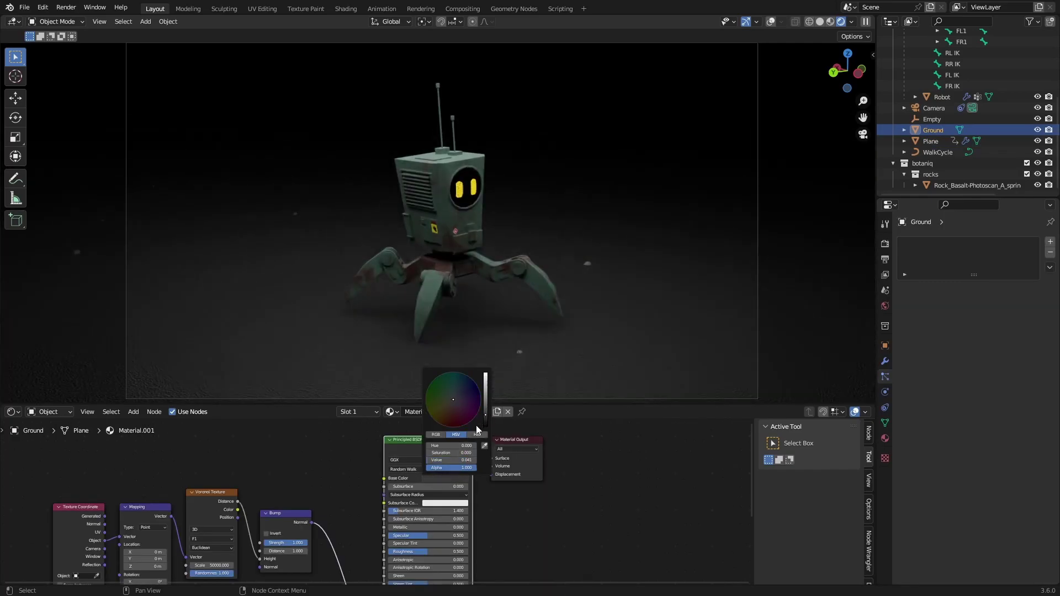
text(col)
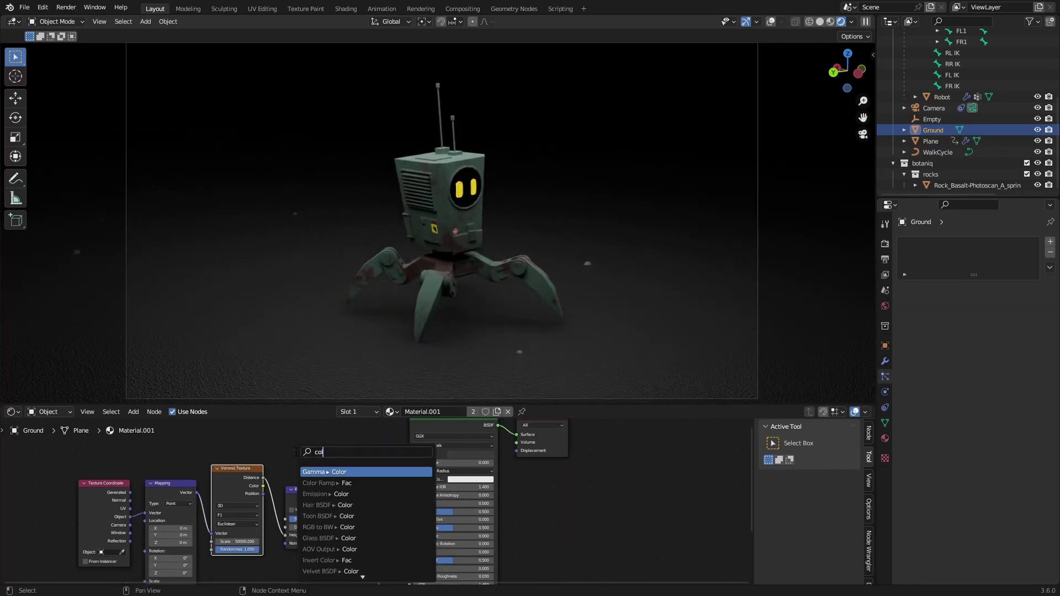
text(o)
key(Return)
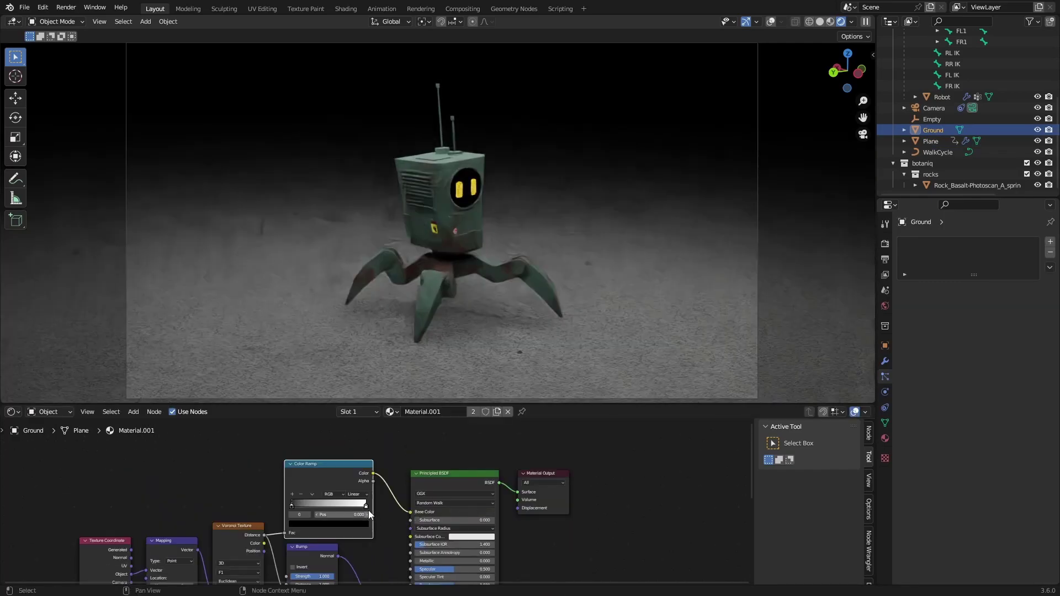
ctrl+right_drag(396, 496, 400, 508)
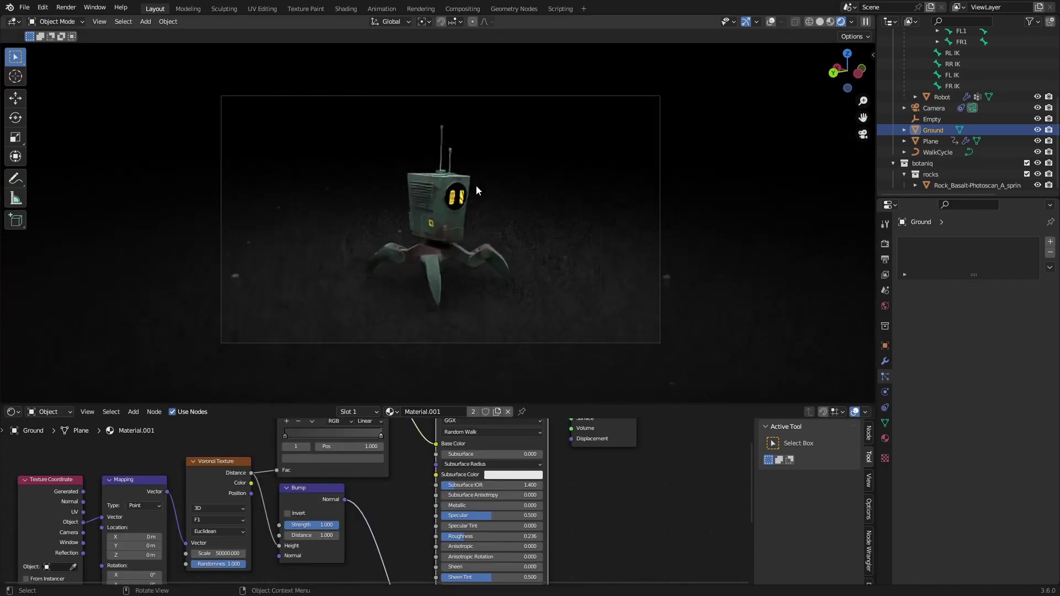
- Examine the textured ground around the robot's feet up close, return to the camera view, and save the file
scroll(476, 185, up, 6)
shift+middle_drag(499, 376, 547, 222)
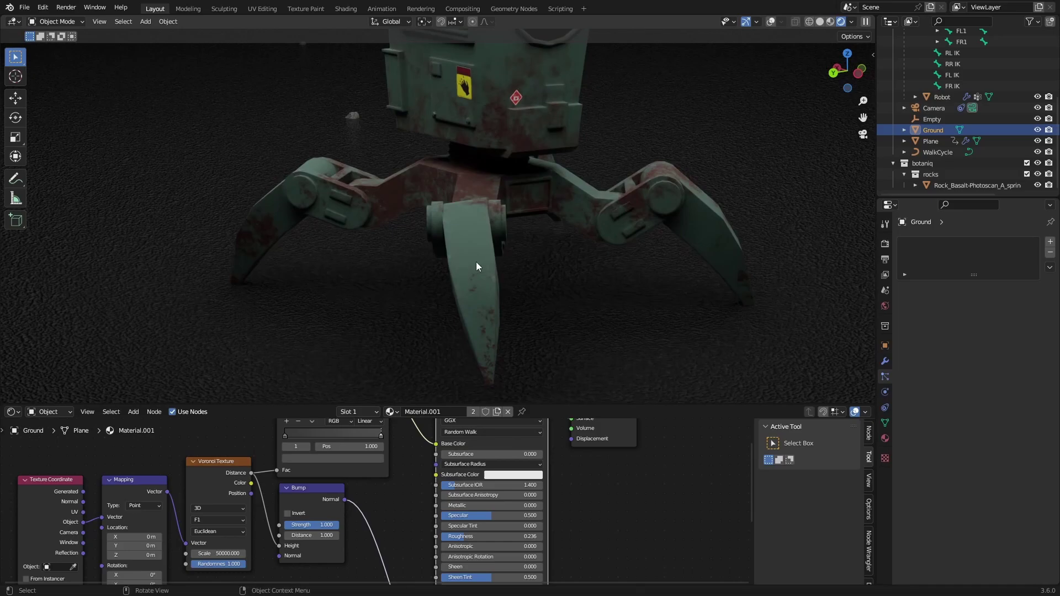
key(KP_0)
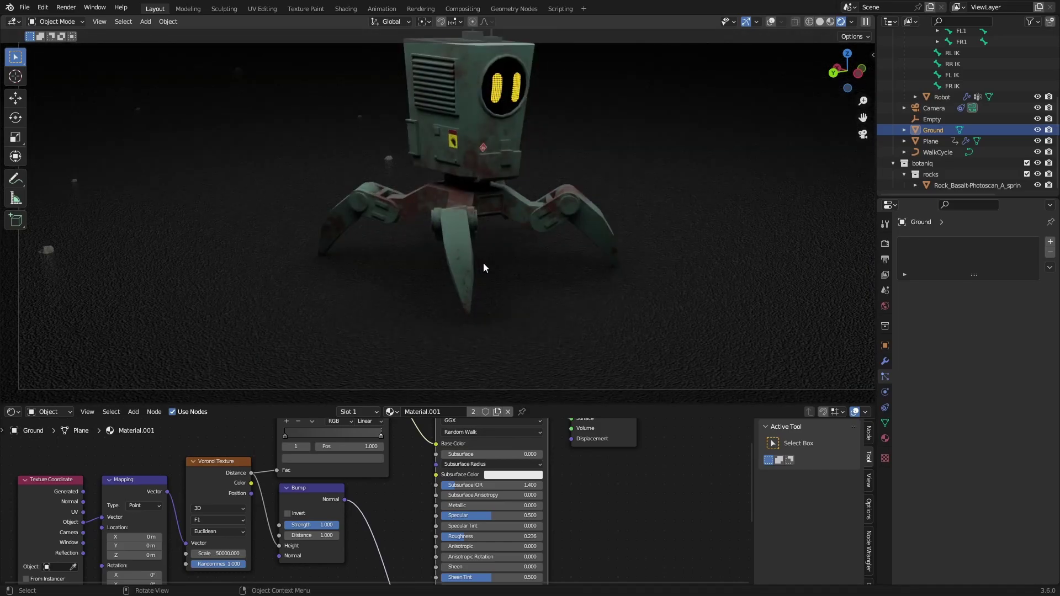
scroll(735, 317, down, 4)
key(ctrl+s)
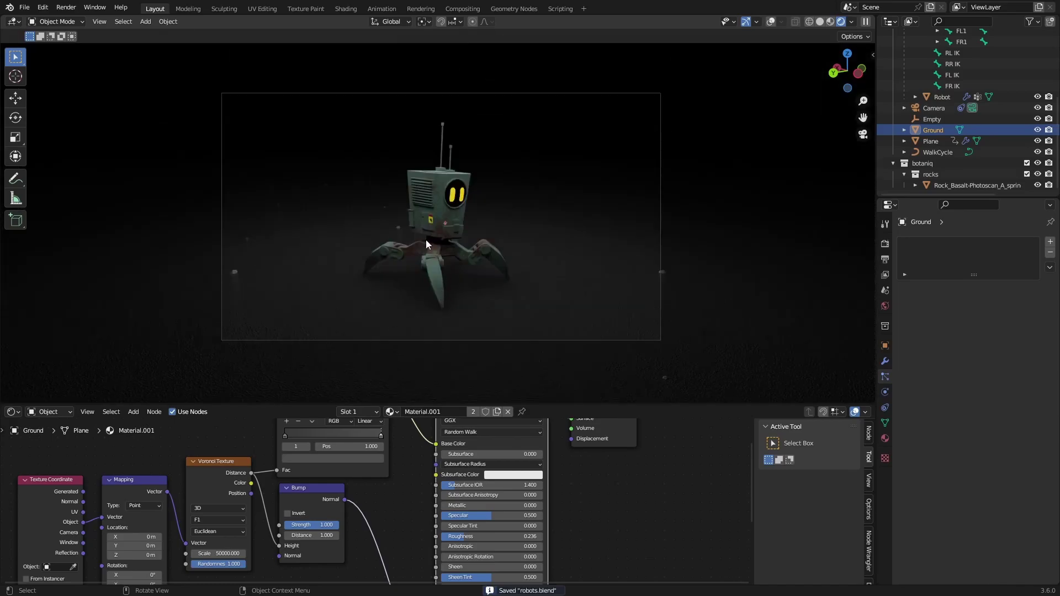
scroll(508, 268, up, 3)
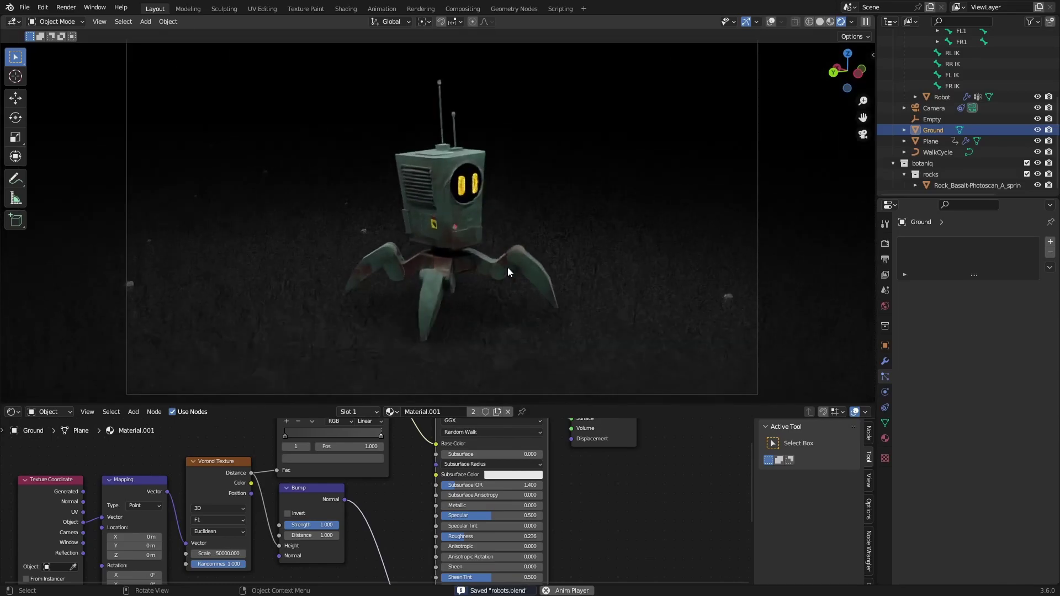
- Switch the Shader Editor area back to the Timeline
click(12, 412)
click(152, 467)
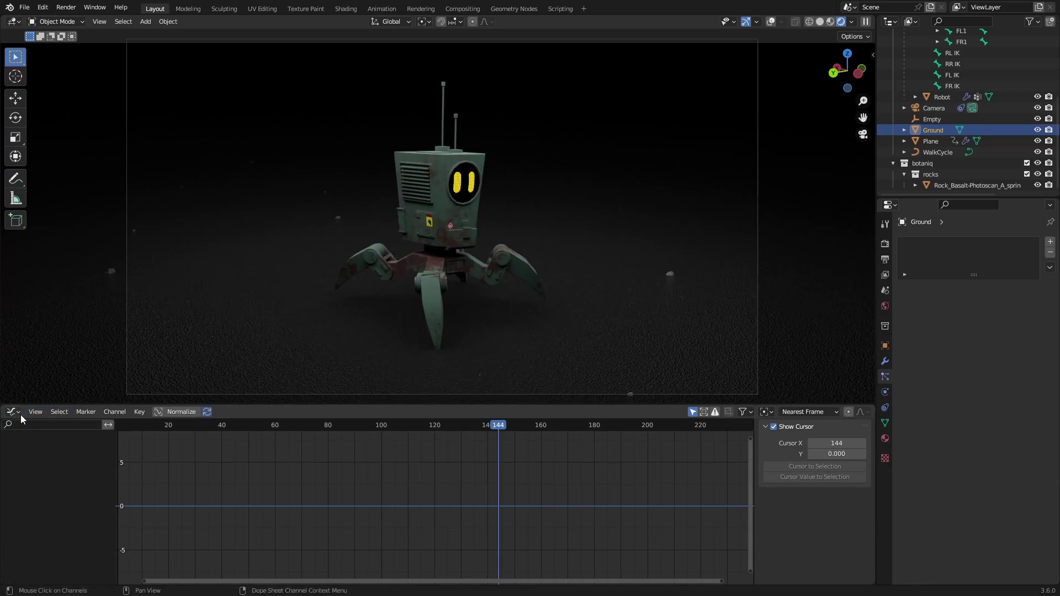
click(15, 413)
click(153, 455)
- Scrub the animation to frame 45, save the file, and render a still image of that frame
drag(280, 426, 244, 426)
scroll(408, 339, down, 1)
scroll(408, 339, up, 1)
key(ctrl+s)
scroll(433, 323, down, 2)
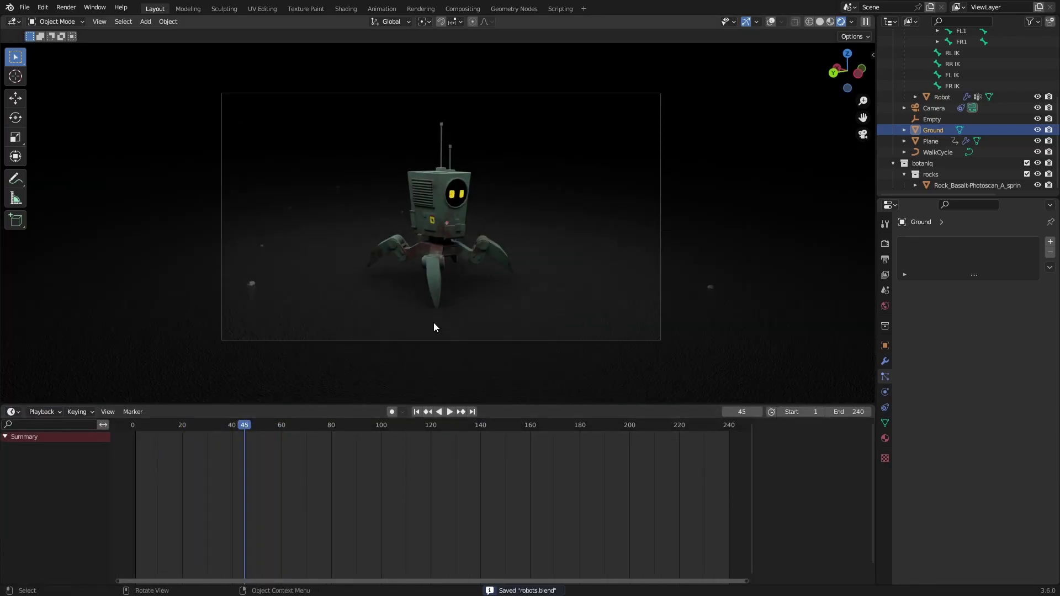
key(F12)
key(Escape)
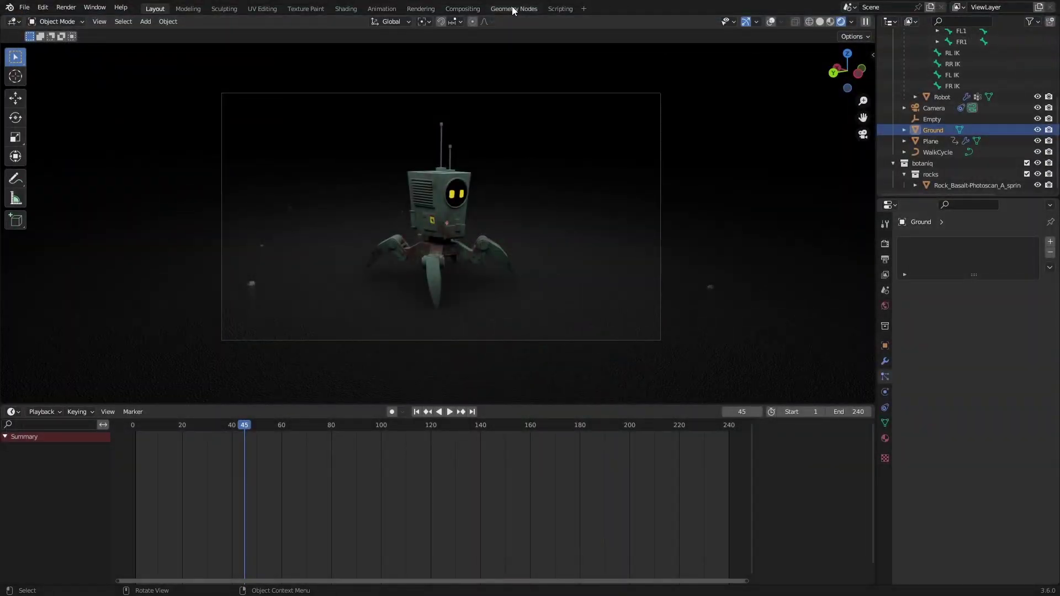
- Enable compositing nodes for the scene and move the Render Layers node well away from the Composite node
click(462, 9)
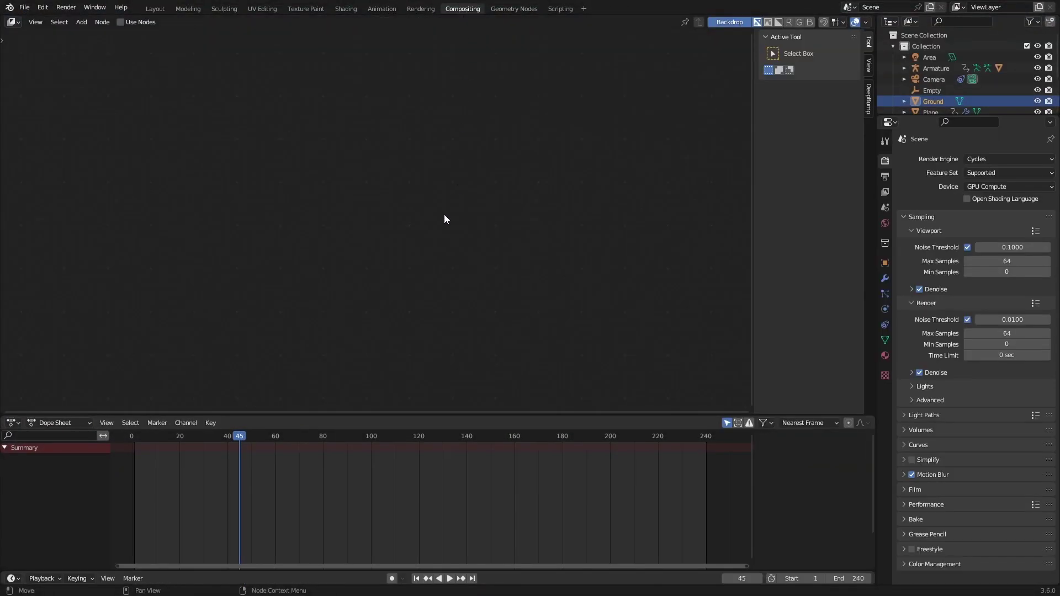
click(127, 22)
middle_drag(270, 221, 336, 260)
drag(366, 193, 123, 184)
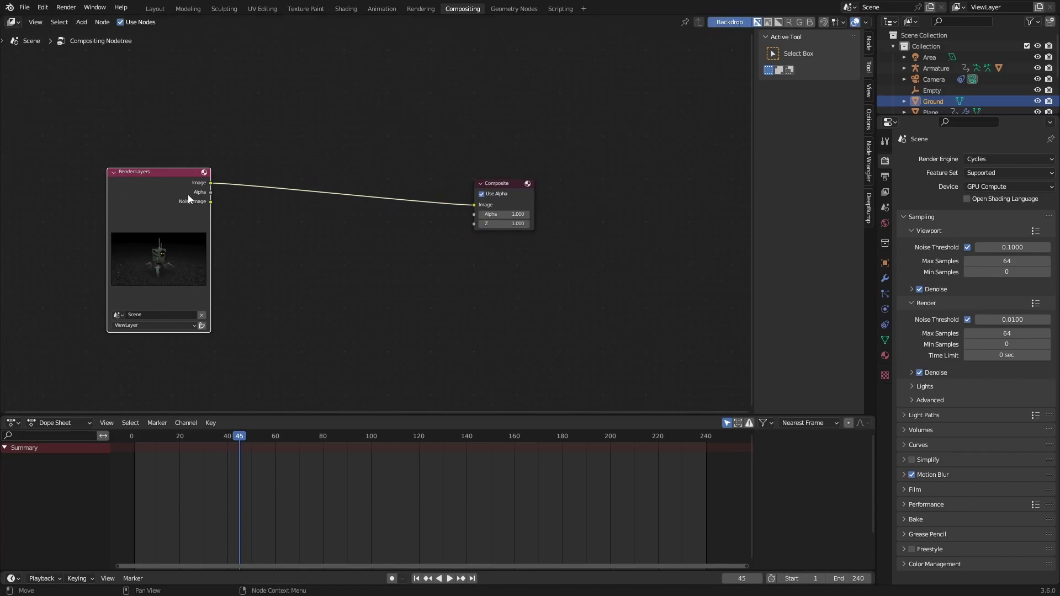
- Preview the Render Layers image through a Viewer node, place the Viewer below the Composite node, and save the file
ctrl+shift+click(163, 191)
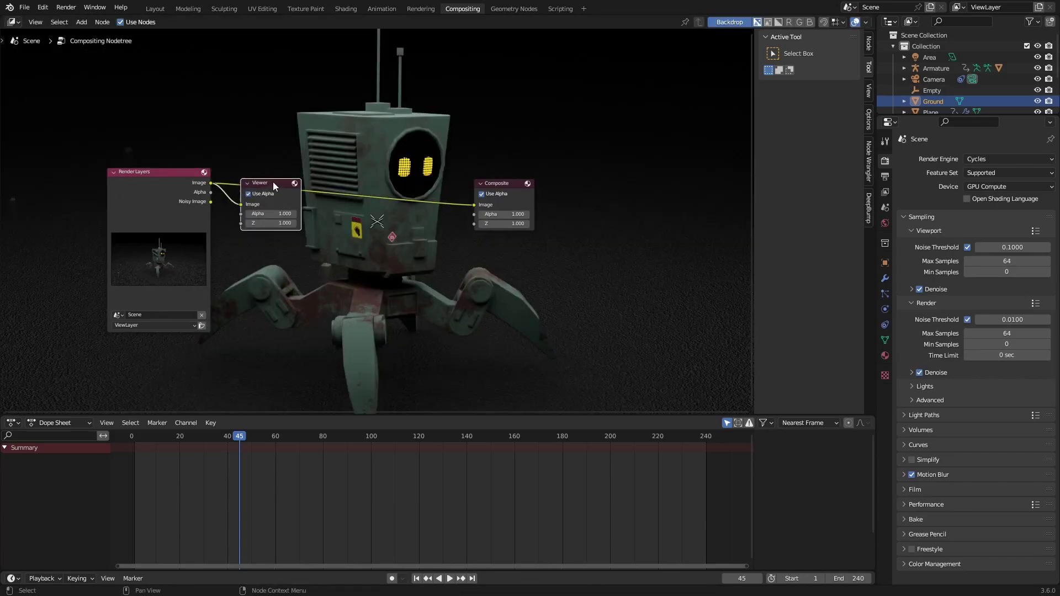
drag(273, 183, 506, 244)
scroll(350, 270, down, 3)
middle_drag(351, 271, 425, 340)
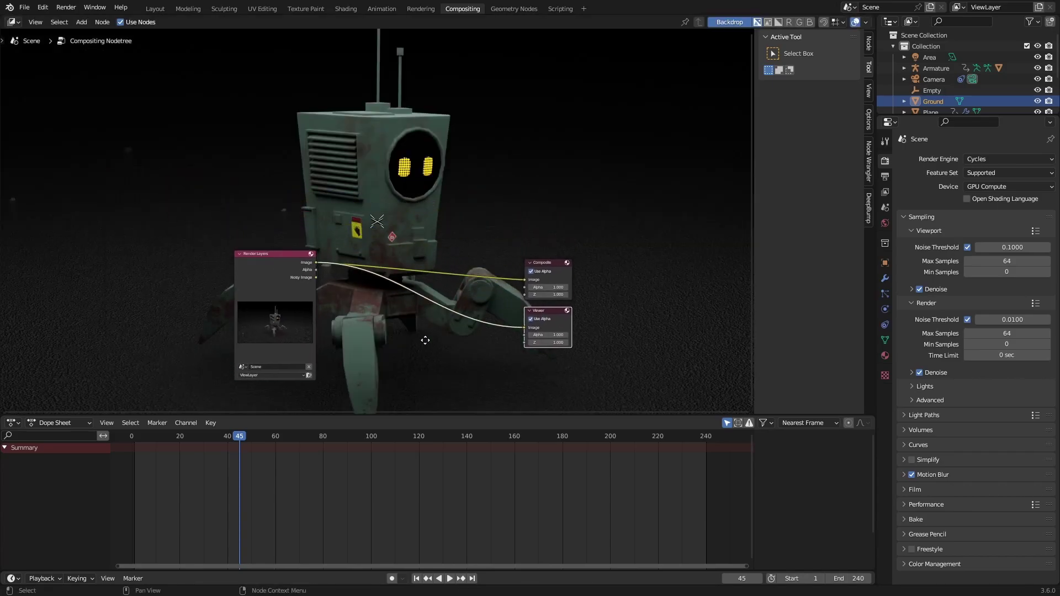
key(ctrl+s)
- Insert a Glare node before the Viewer and set it to Fog Glow with mix 0.200 and threshold 0.300
key(Home)
key(shift+a)
text(g)
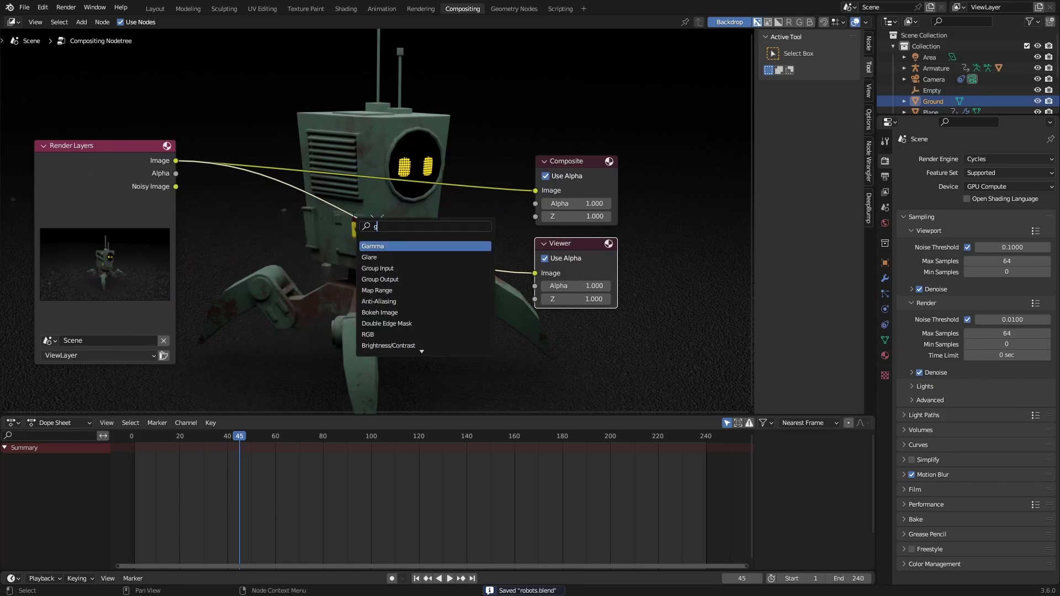
text(lare)
key(Return)
click(396, 226)
click(427, 264)
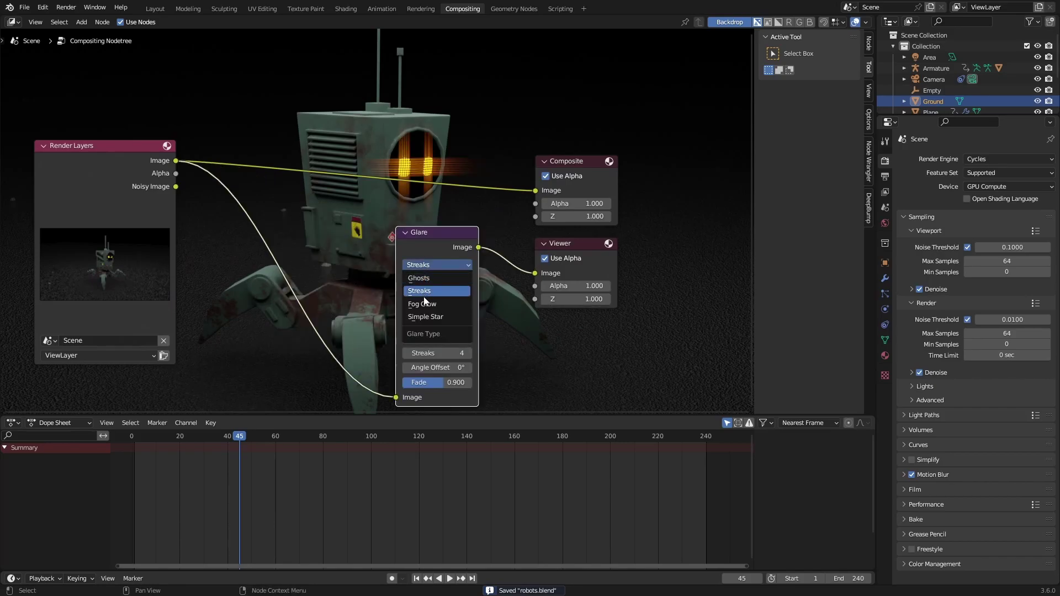
click(423, 304)
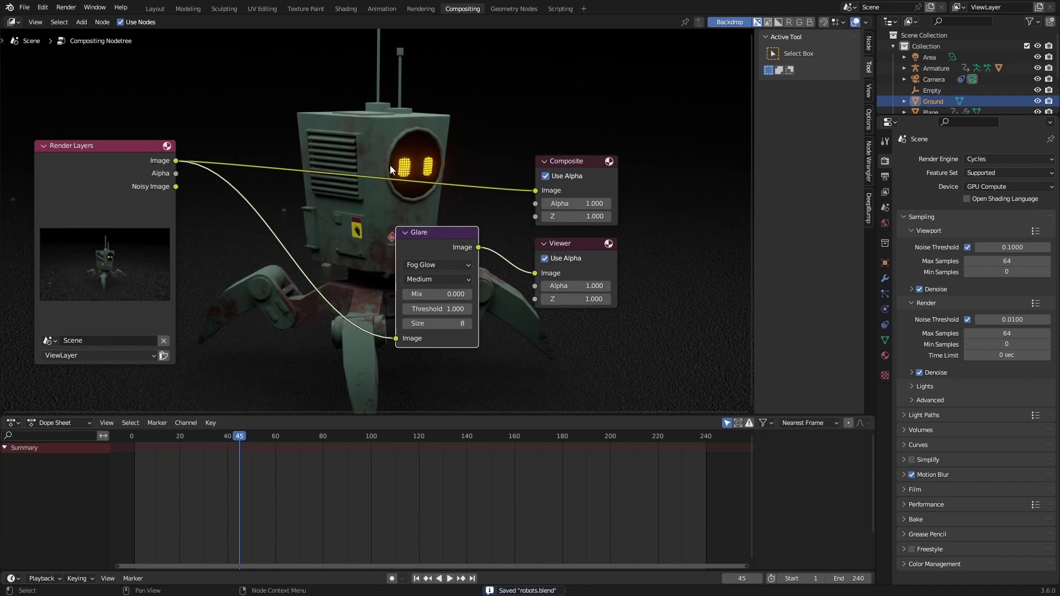
- Add a Hue/Saturation/Value node after the Glare, with hue 0.551, saturation 0.983 and value 0.700
text(hue)
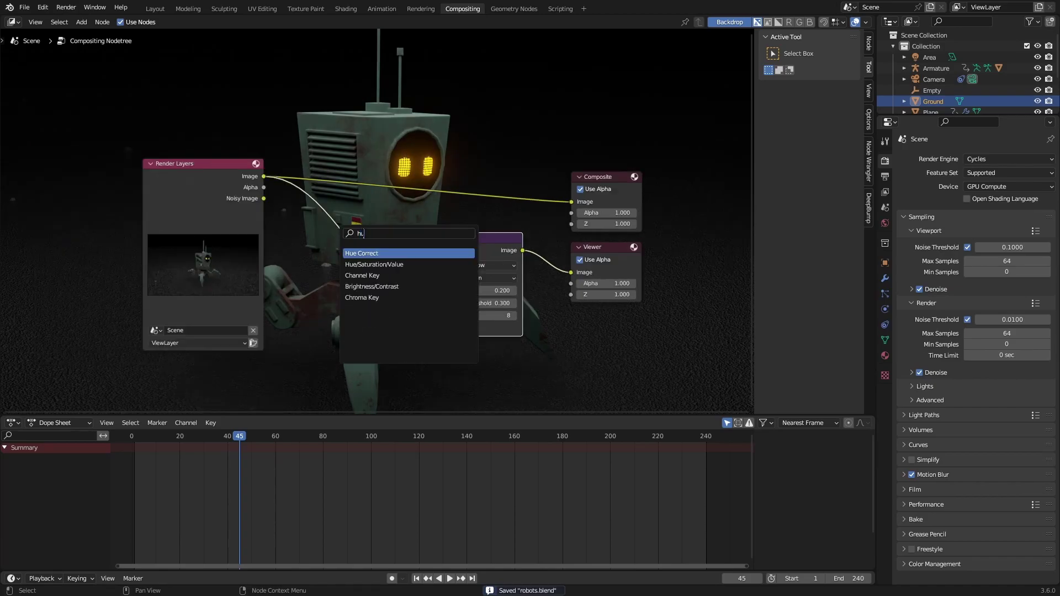
click(374, 264)
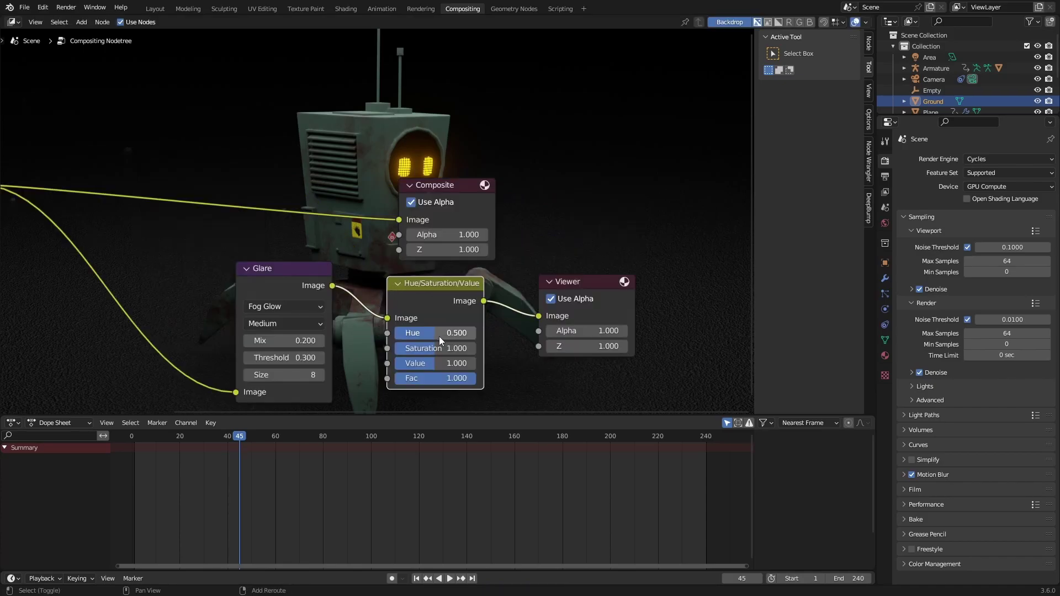
drag(440, 337, 423, 363)
scroll(332, 351, up, 2)
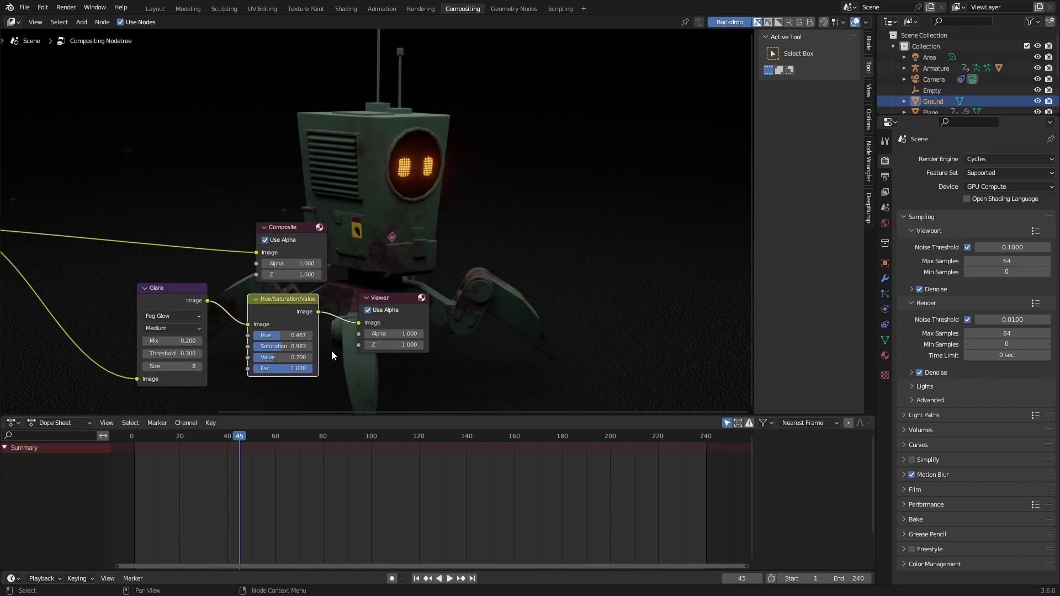
shift+drag(283, 336, 281, 336)
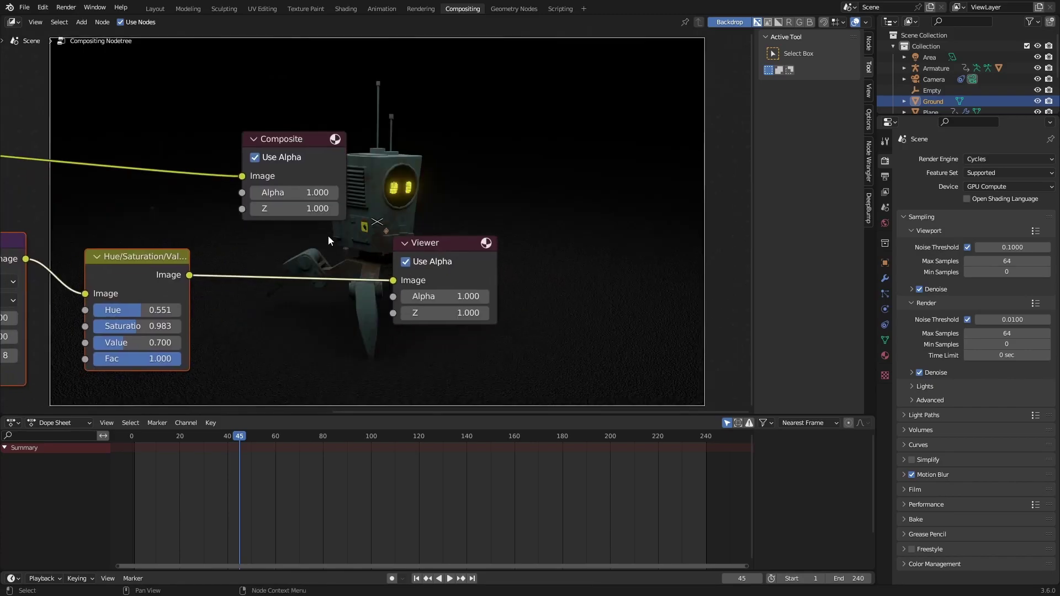
- Insert a Brightness/Contrast node before the Viewer, with brightness -0.250 and contrast -0.530, and check the graded image
key(shift+a)
click(329, 237)
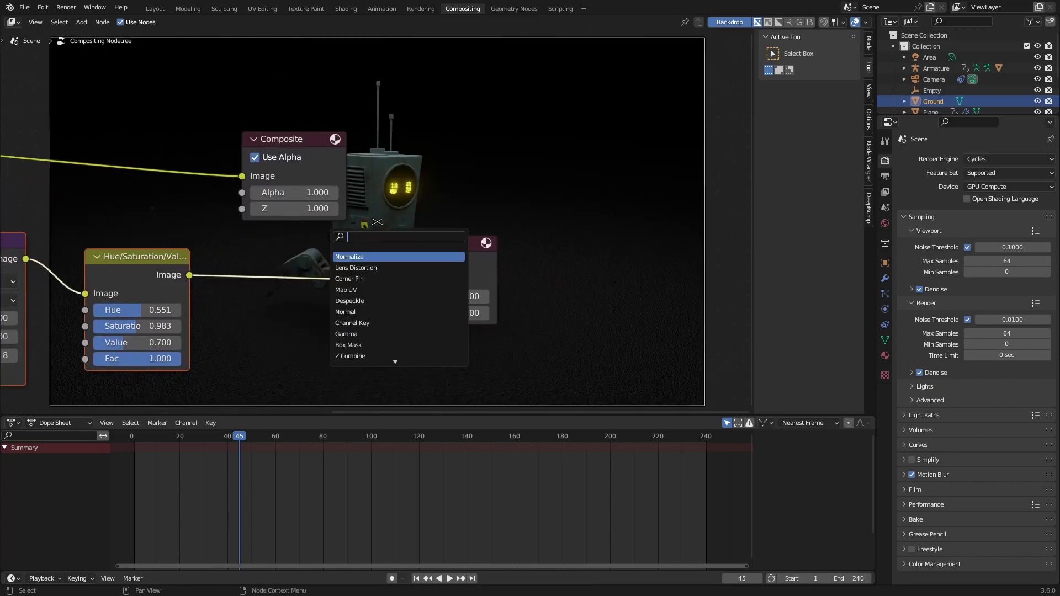
text(bright)
key(Return)
click(249, 240)
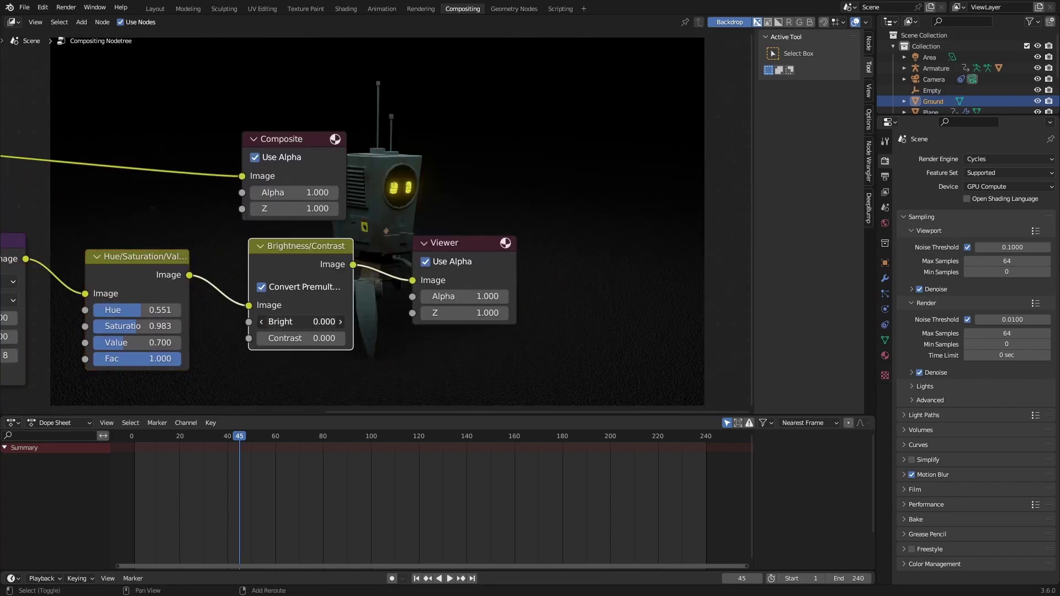
mouse_move(280, 321)
mouse_down()
mouse_move(292, 320)
mouse_move(295, 339)
mouse_move(284, 339)
mouse_move(310, 322)
mouse_move(288, 322)
mouse_up()
middle_drag(527, 242, 220, 42)
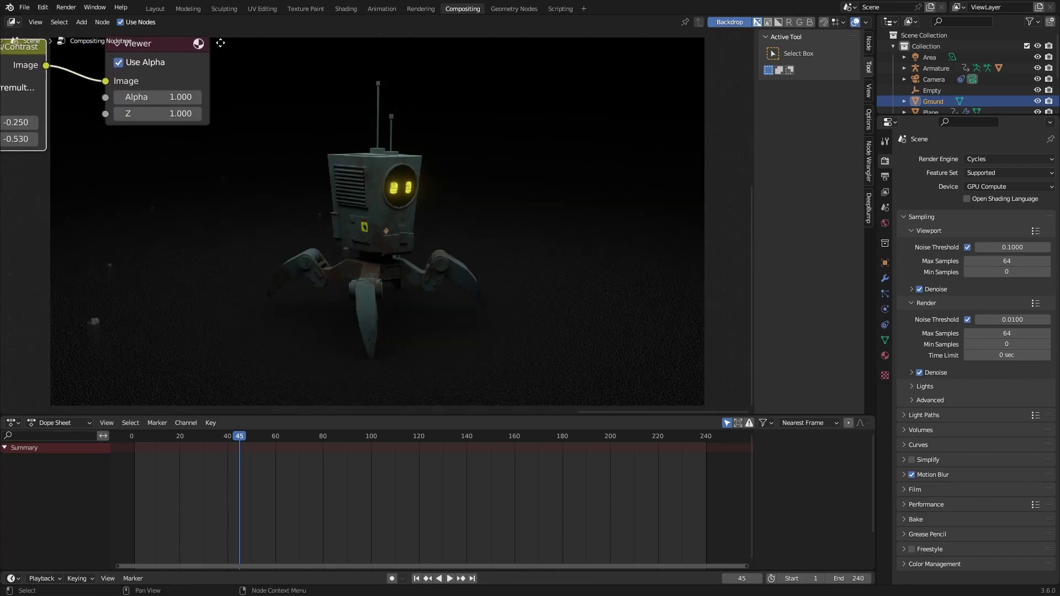
middle_drag(247, 219, 592, 315)
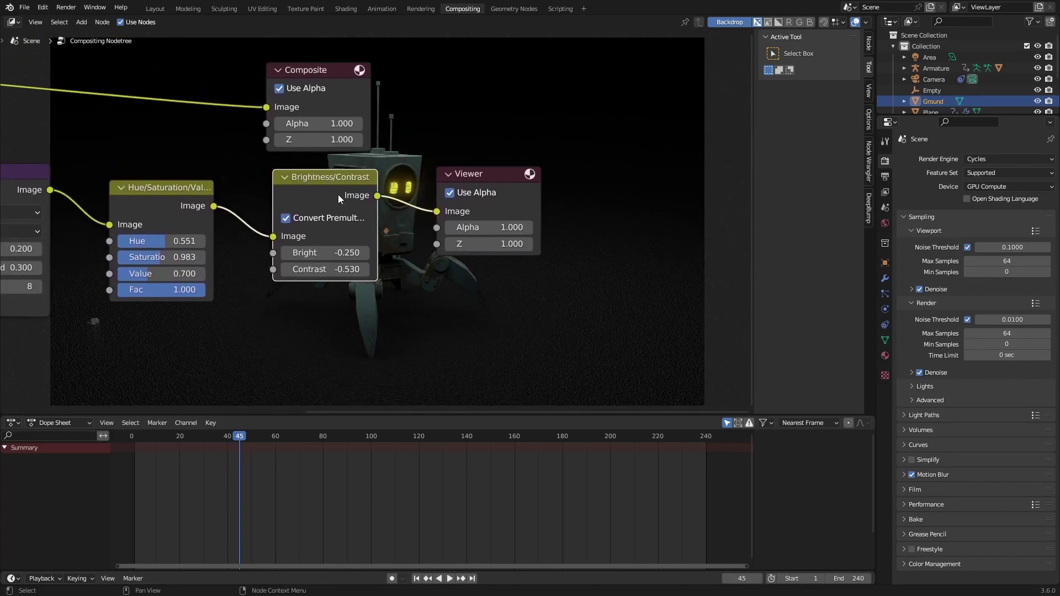
- Reposition the Viewer node near the Brightness/Contrast node and open the dialog for saving its image
middle_drag(338, 199, 391, 264)
click(544, 246)
drag(543, 246, 523, 260)
click(868, 89)
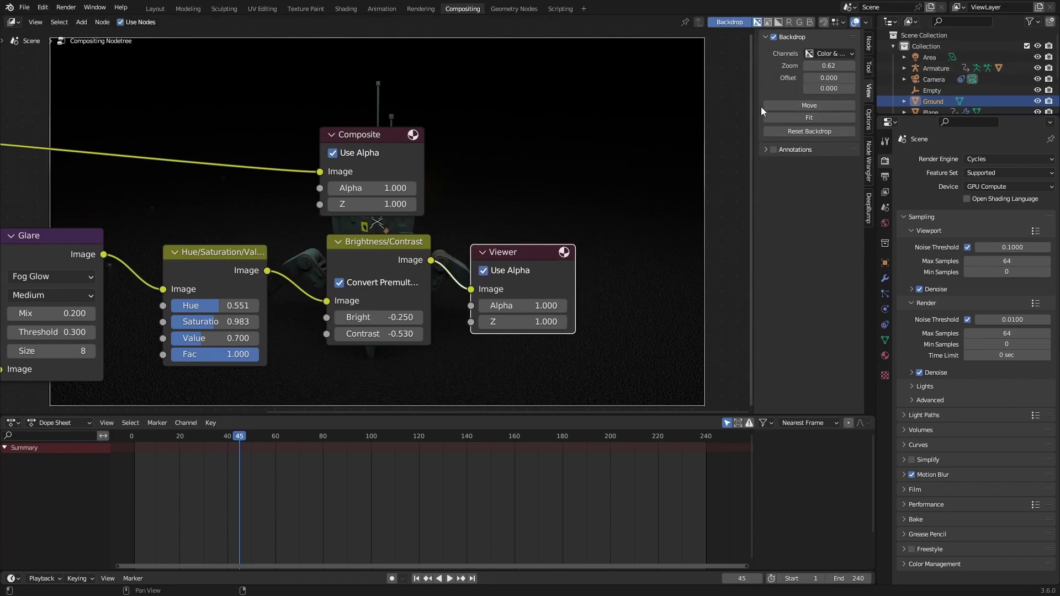
click(868, 124)
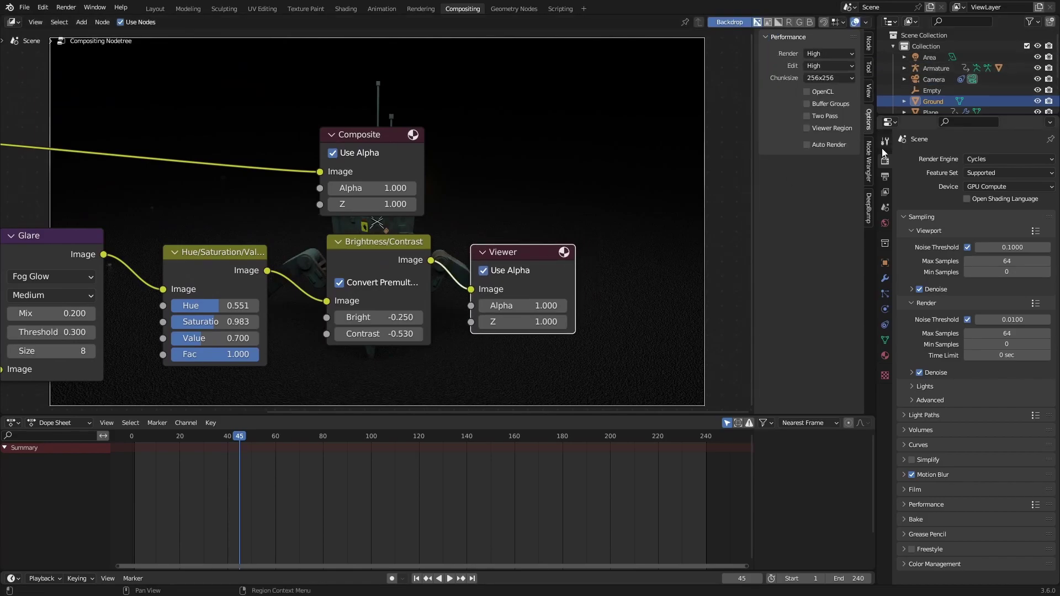
click(869, 44)
click(824, 103)
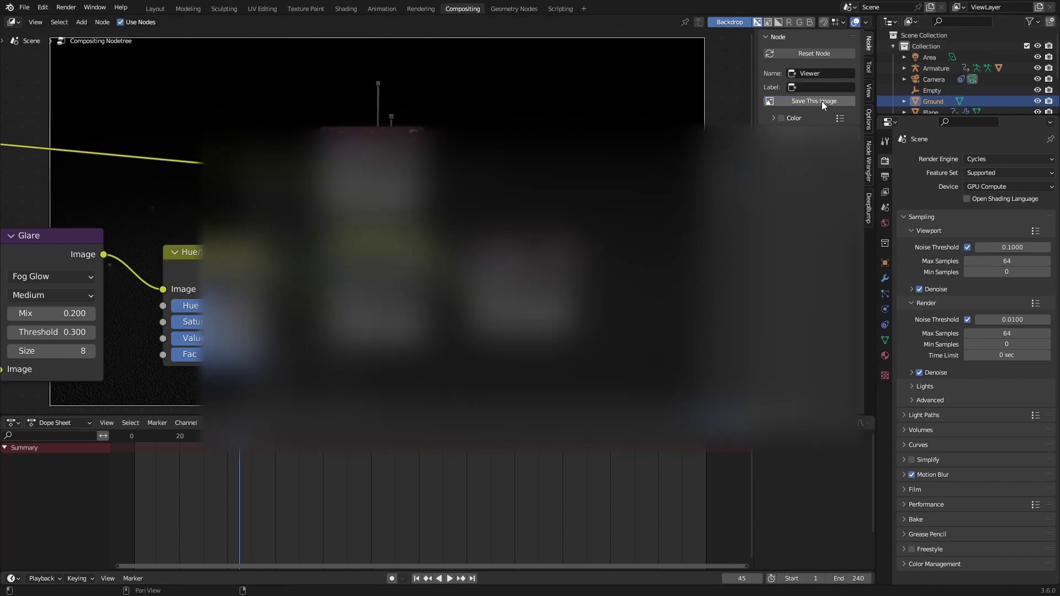